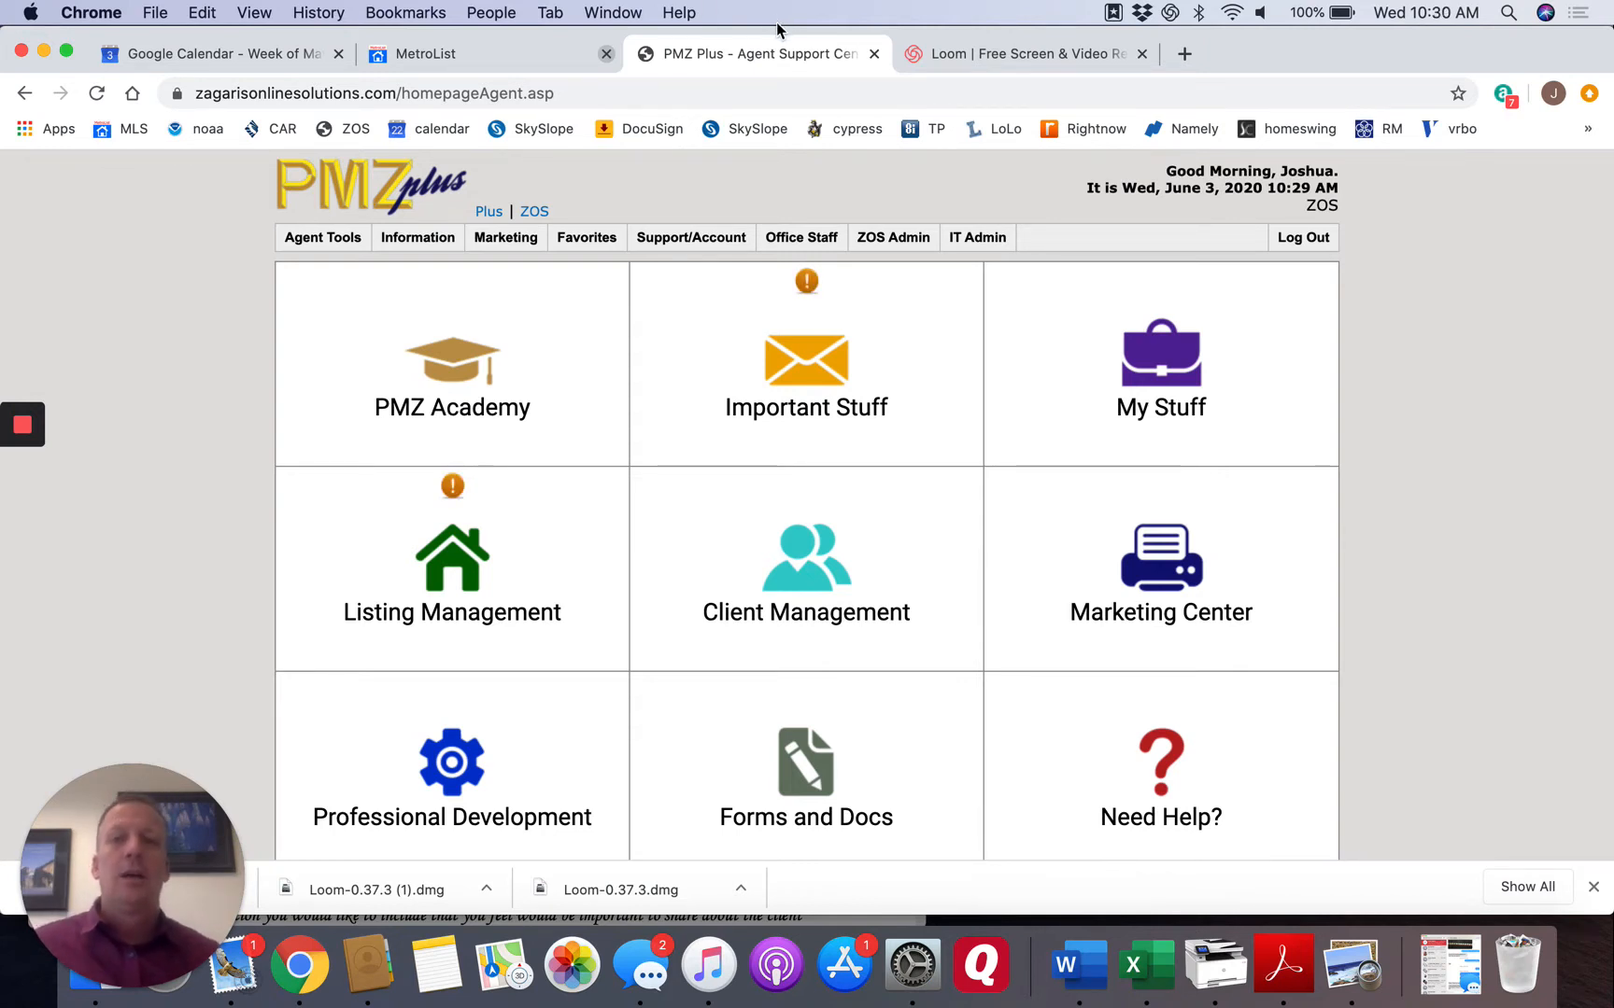
Switch to MetroList, open its tax records tool, and search for properties by the owner's last name.
{"action": "left_click", "coordinate": [478, 56]}
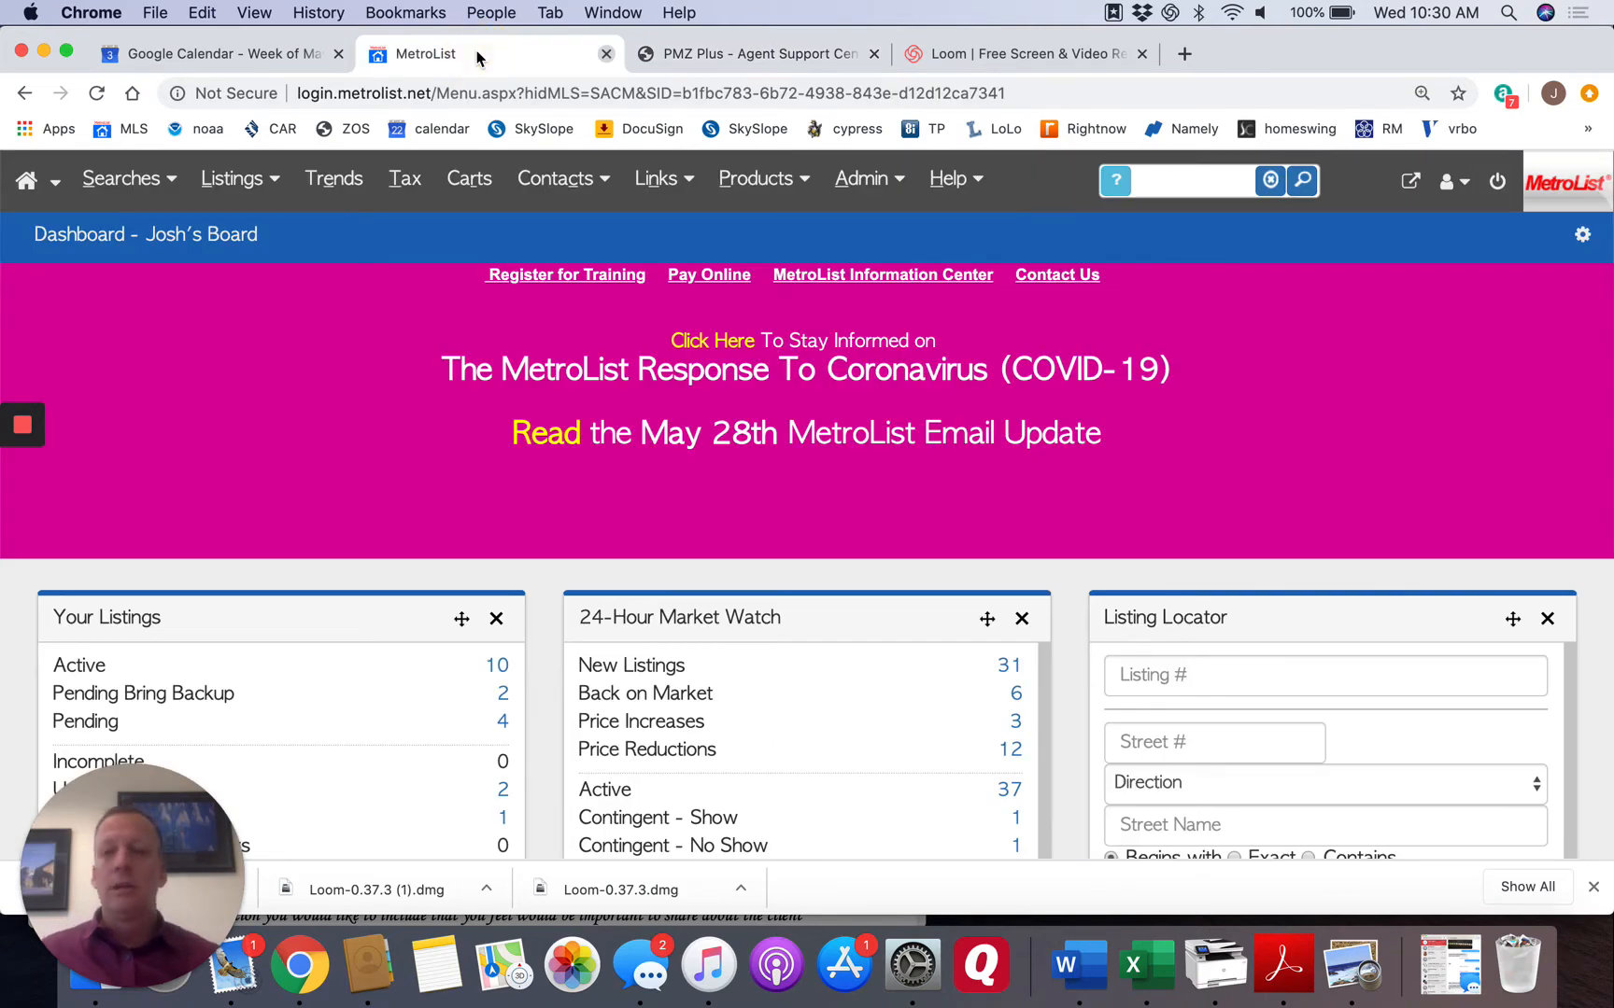
{"action": "left_click", "coordinate": [407, 184]}
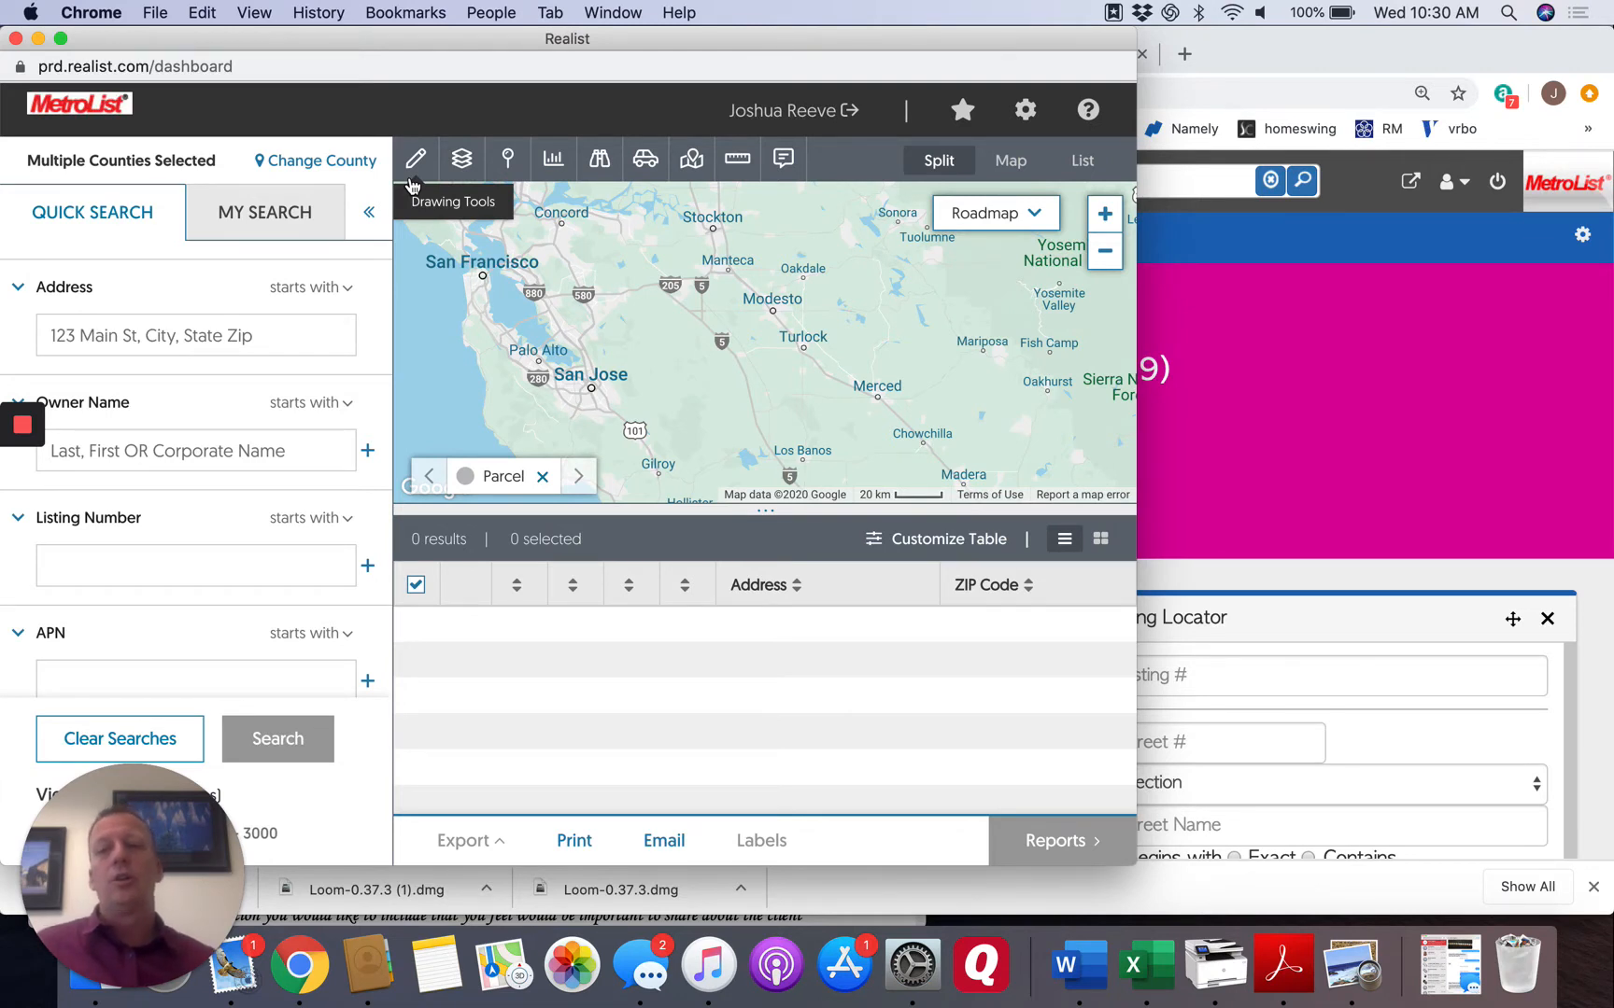
{"action": "left_click", "coordinate": [84, 338]}
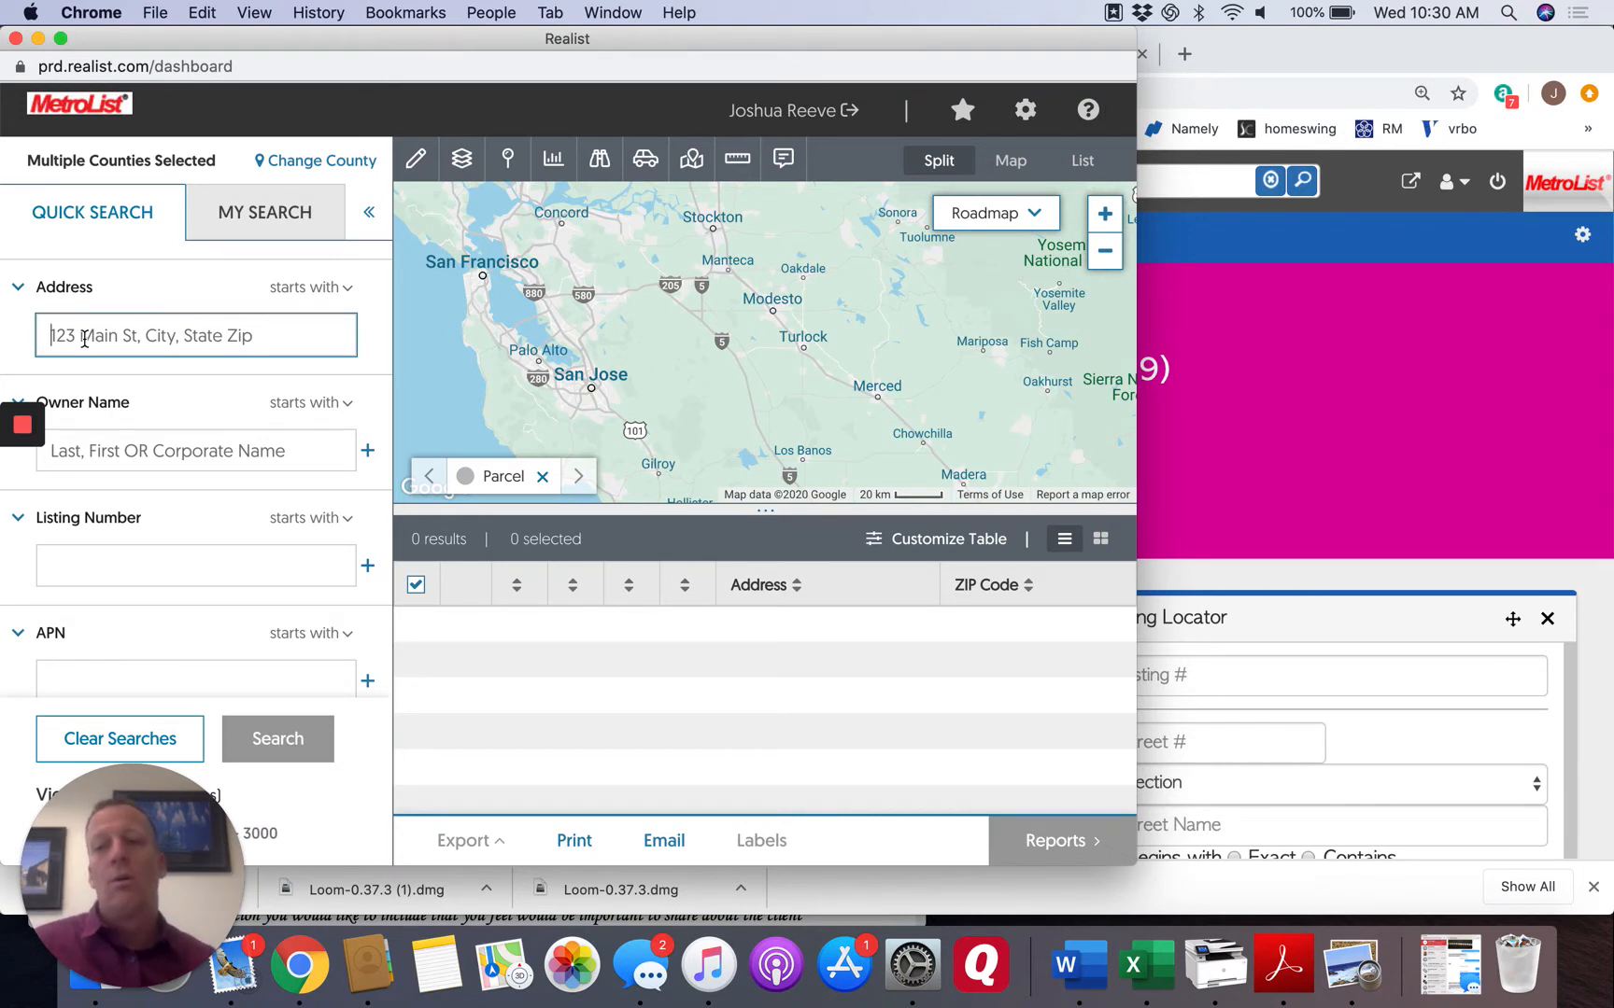
{"action": "left_click", "coordinate": [111, 458]}
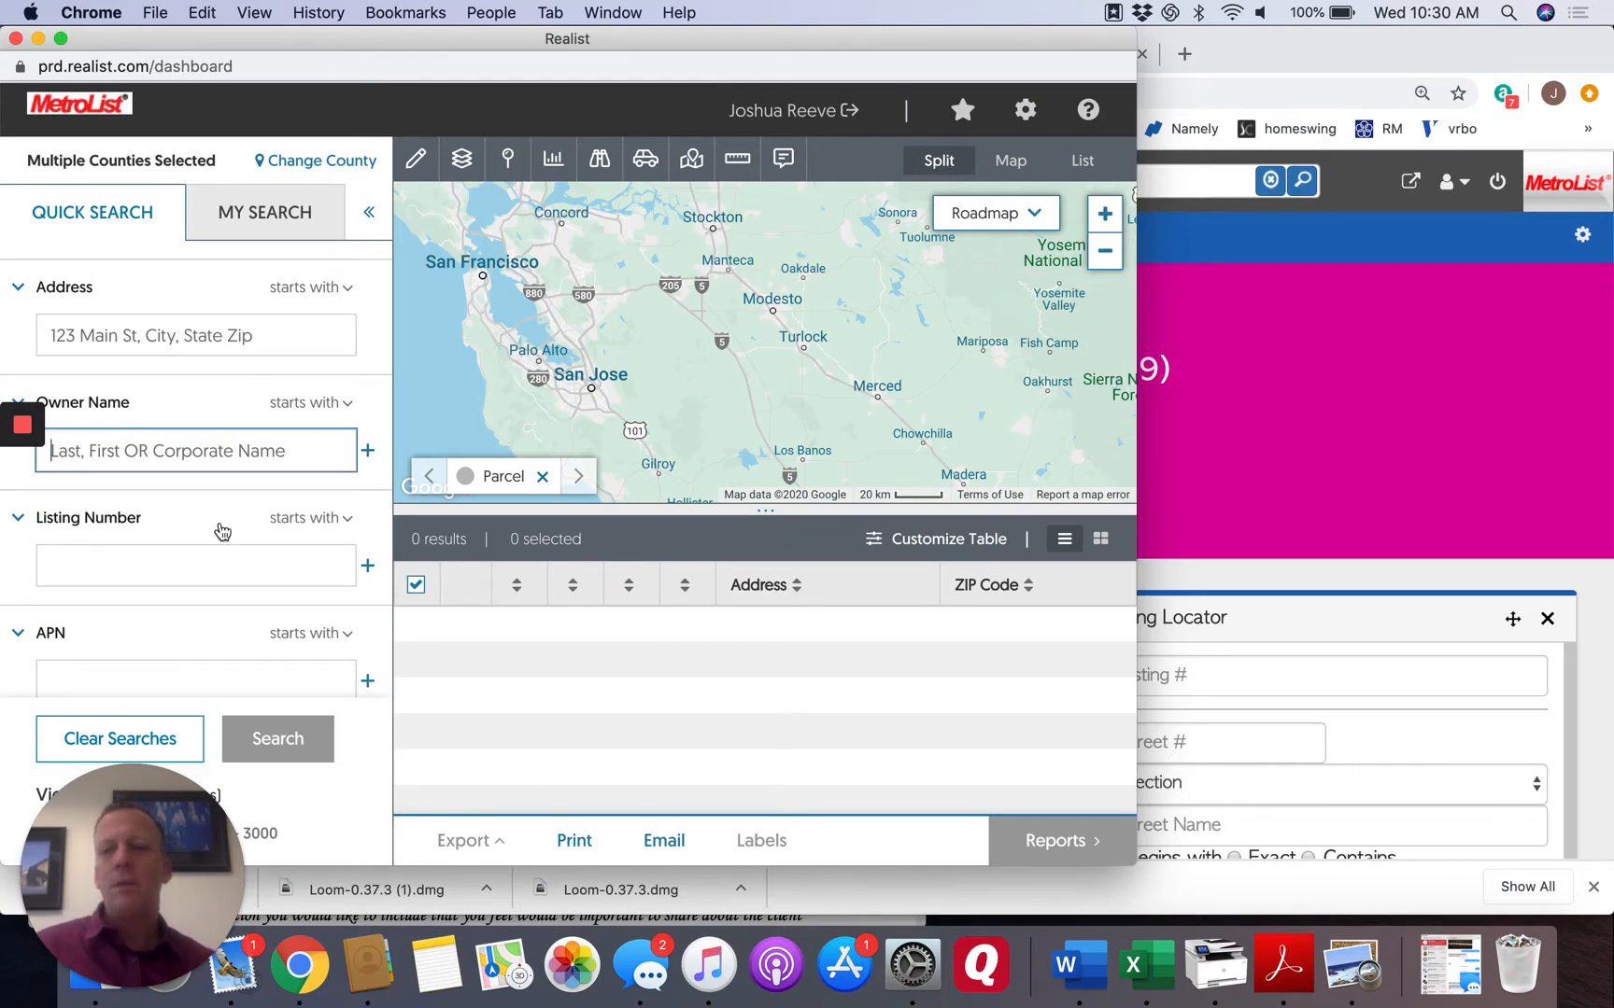
{"action": "left_click", "coordinate": [106, 560]}
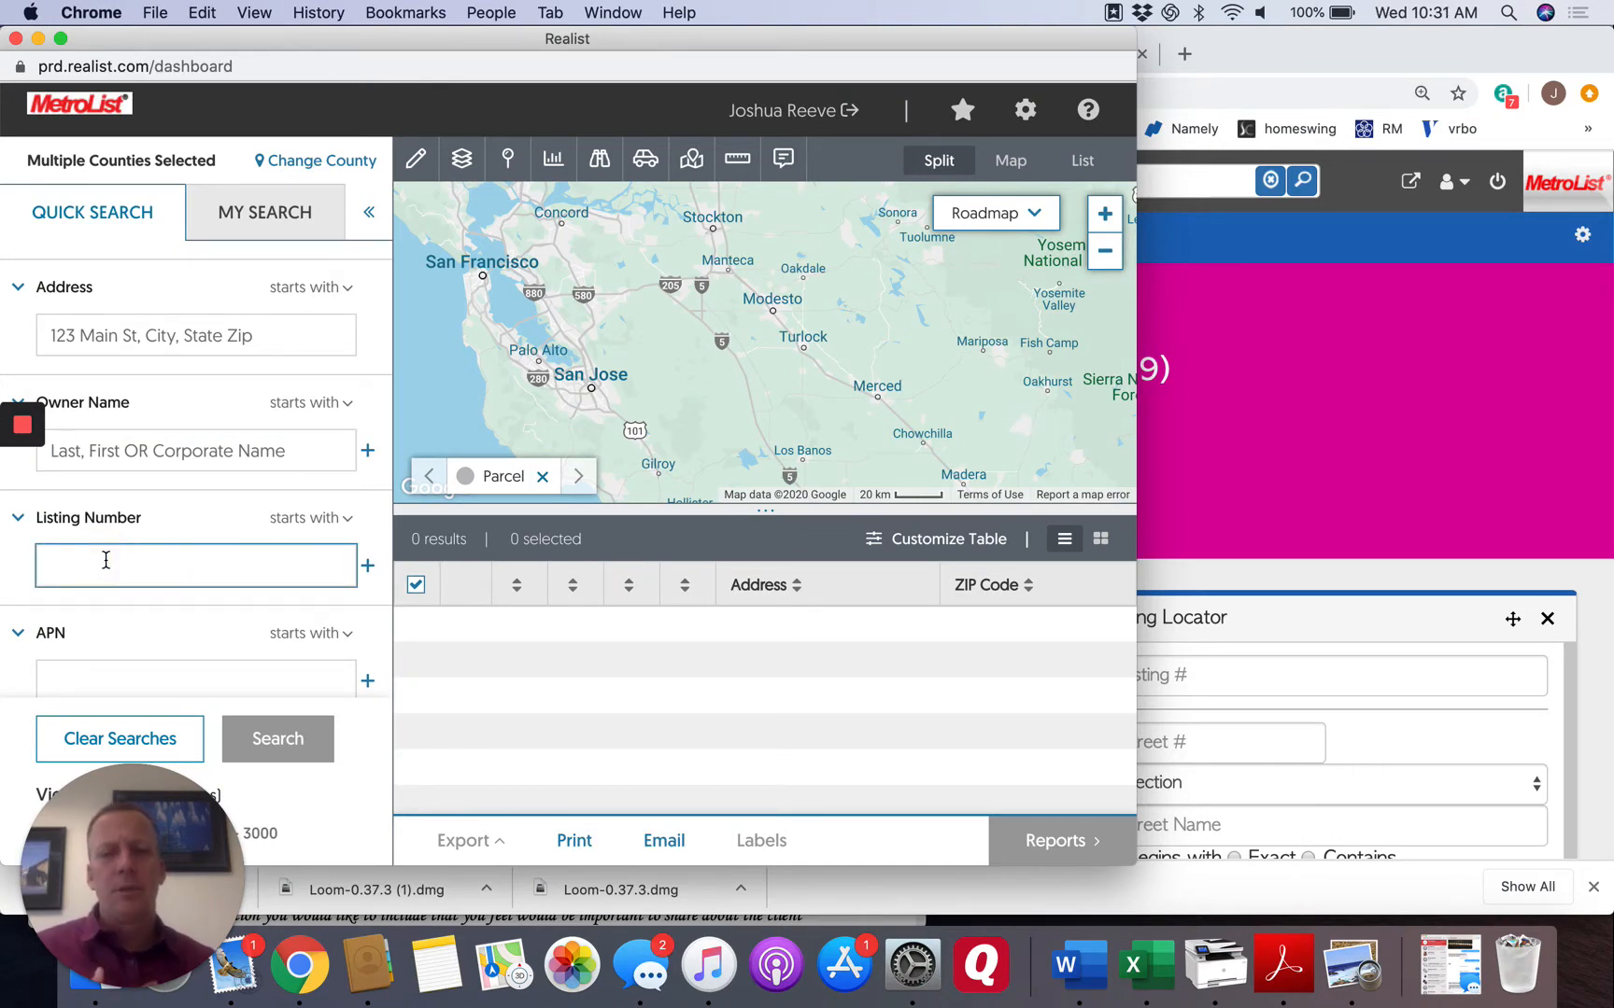
{"action": "left_click", "coordinate": [109, 455]}
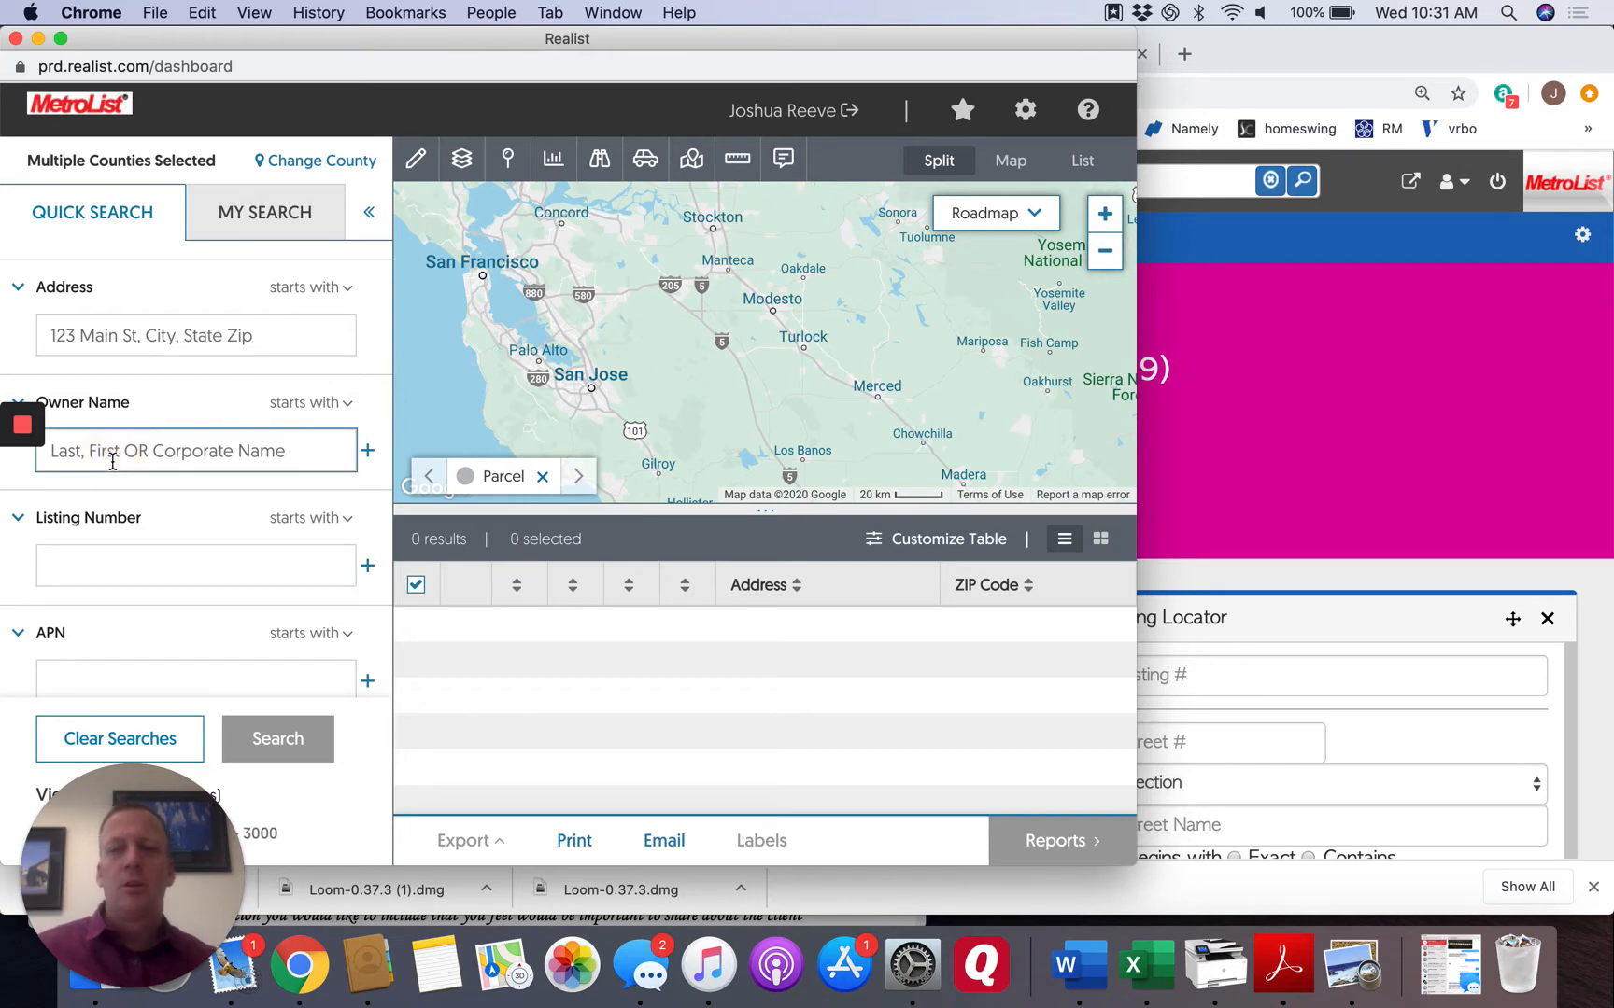
{"action": "type", "text": "Reeve"}
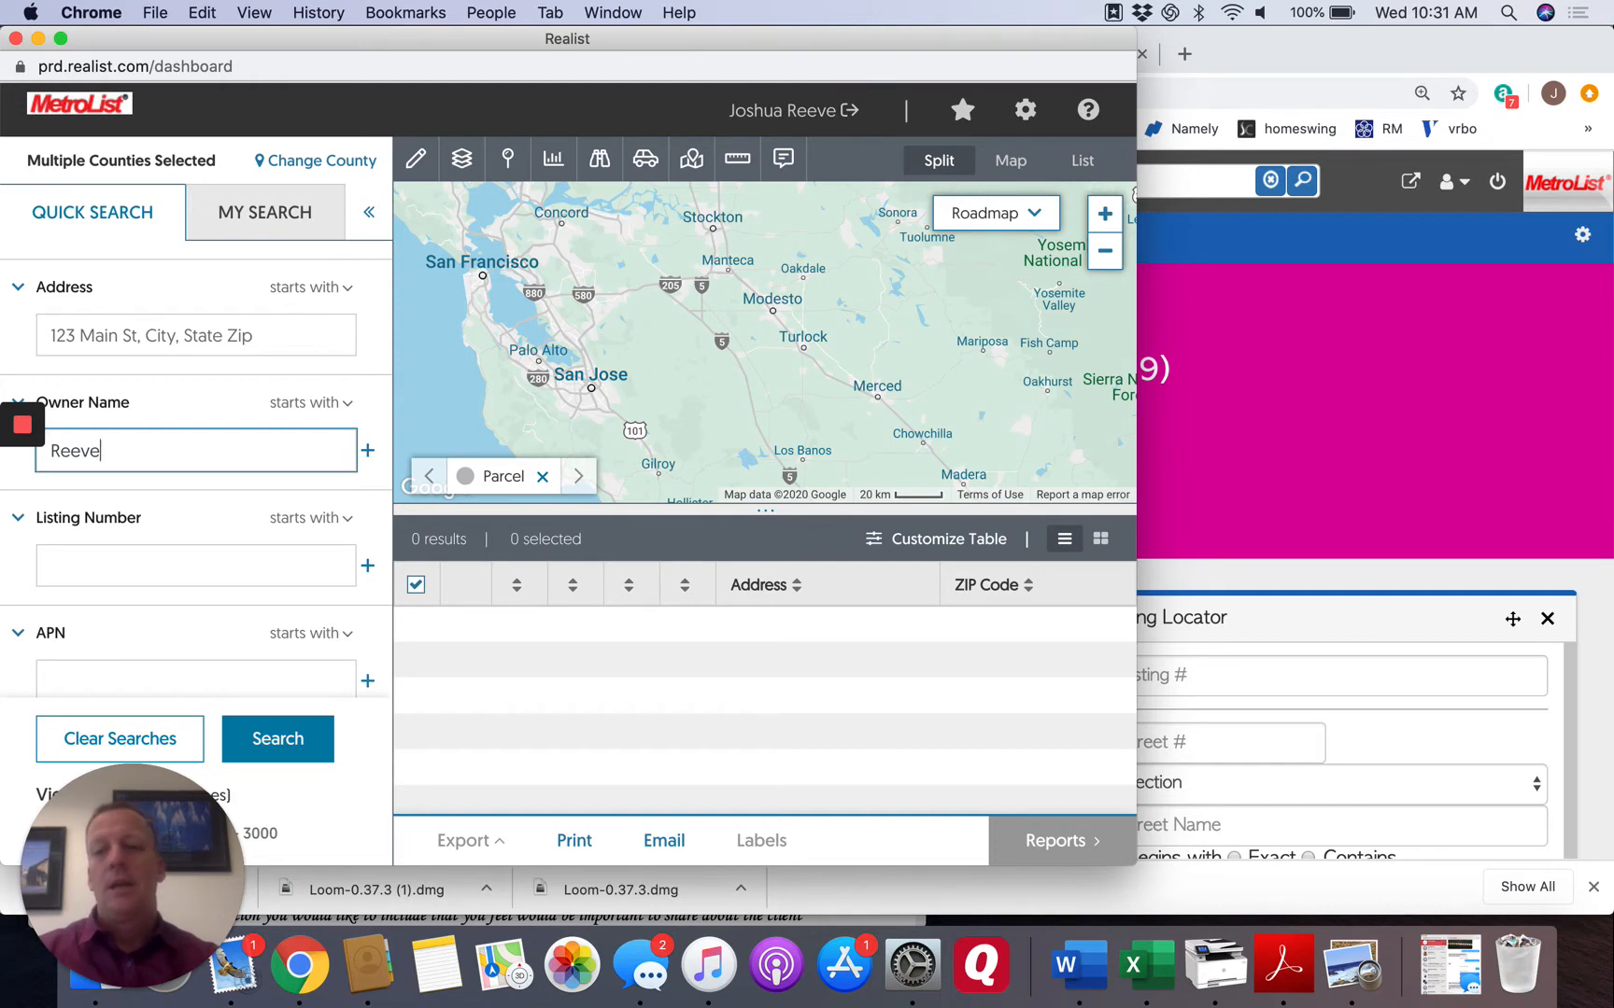
{"action": "left_click", "coordinate": [150, 457]}
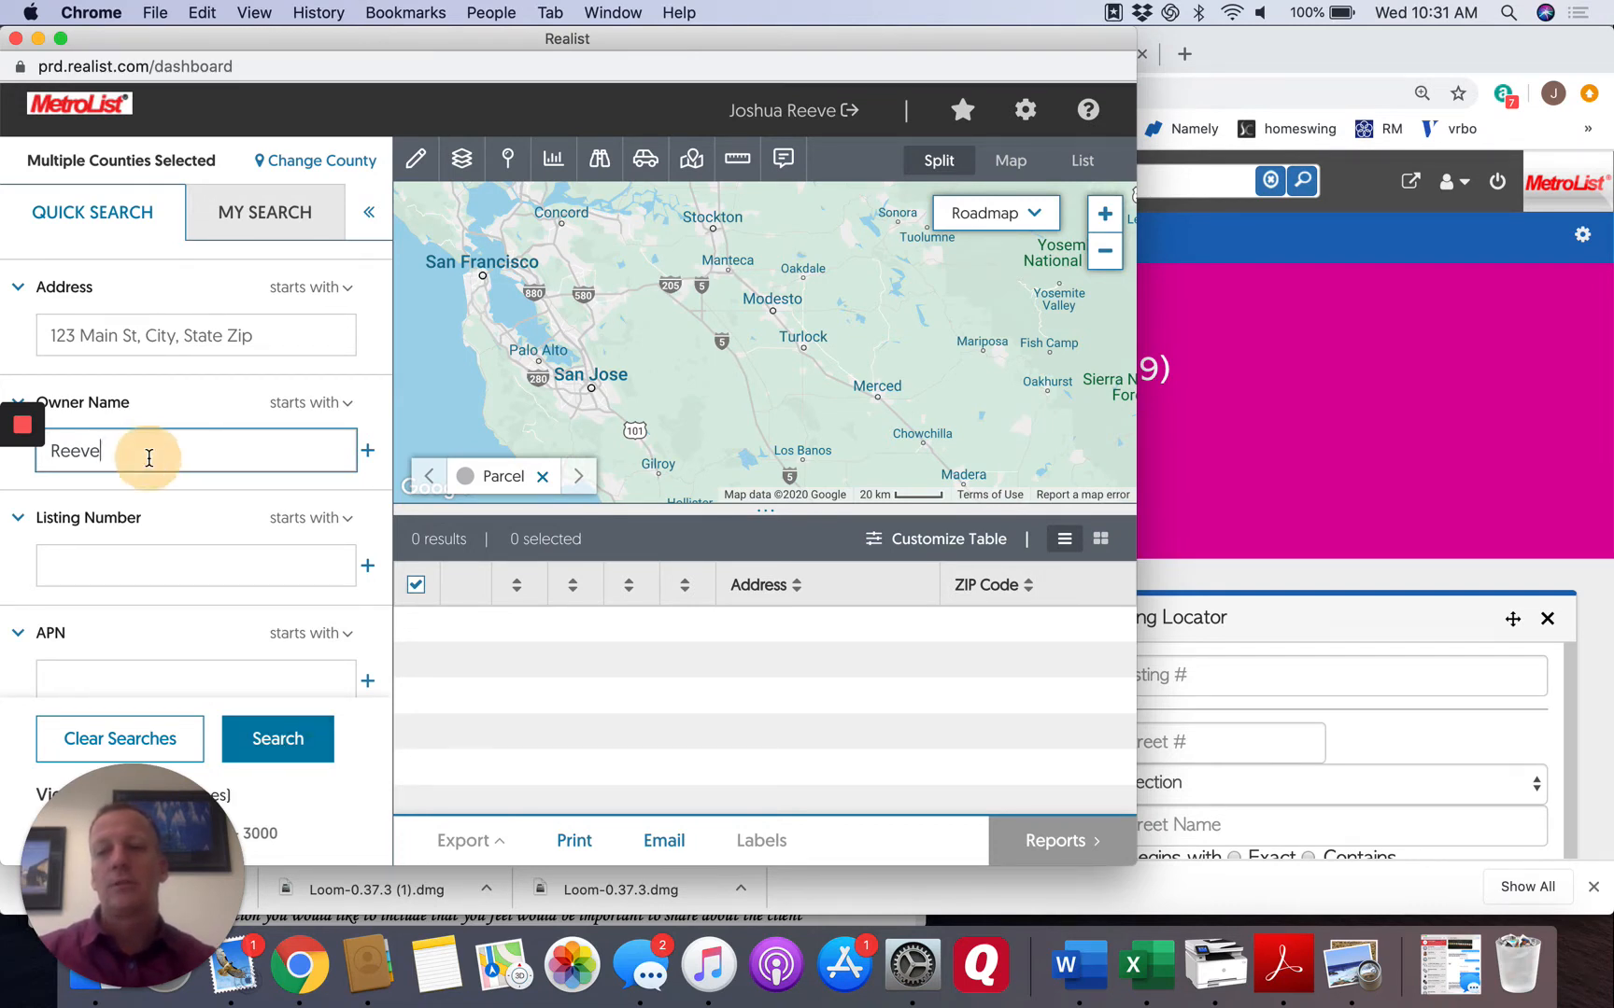
{"action": "left_click", "coordinate": [285, 739]}
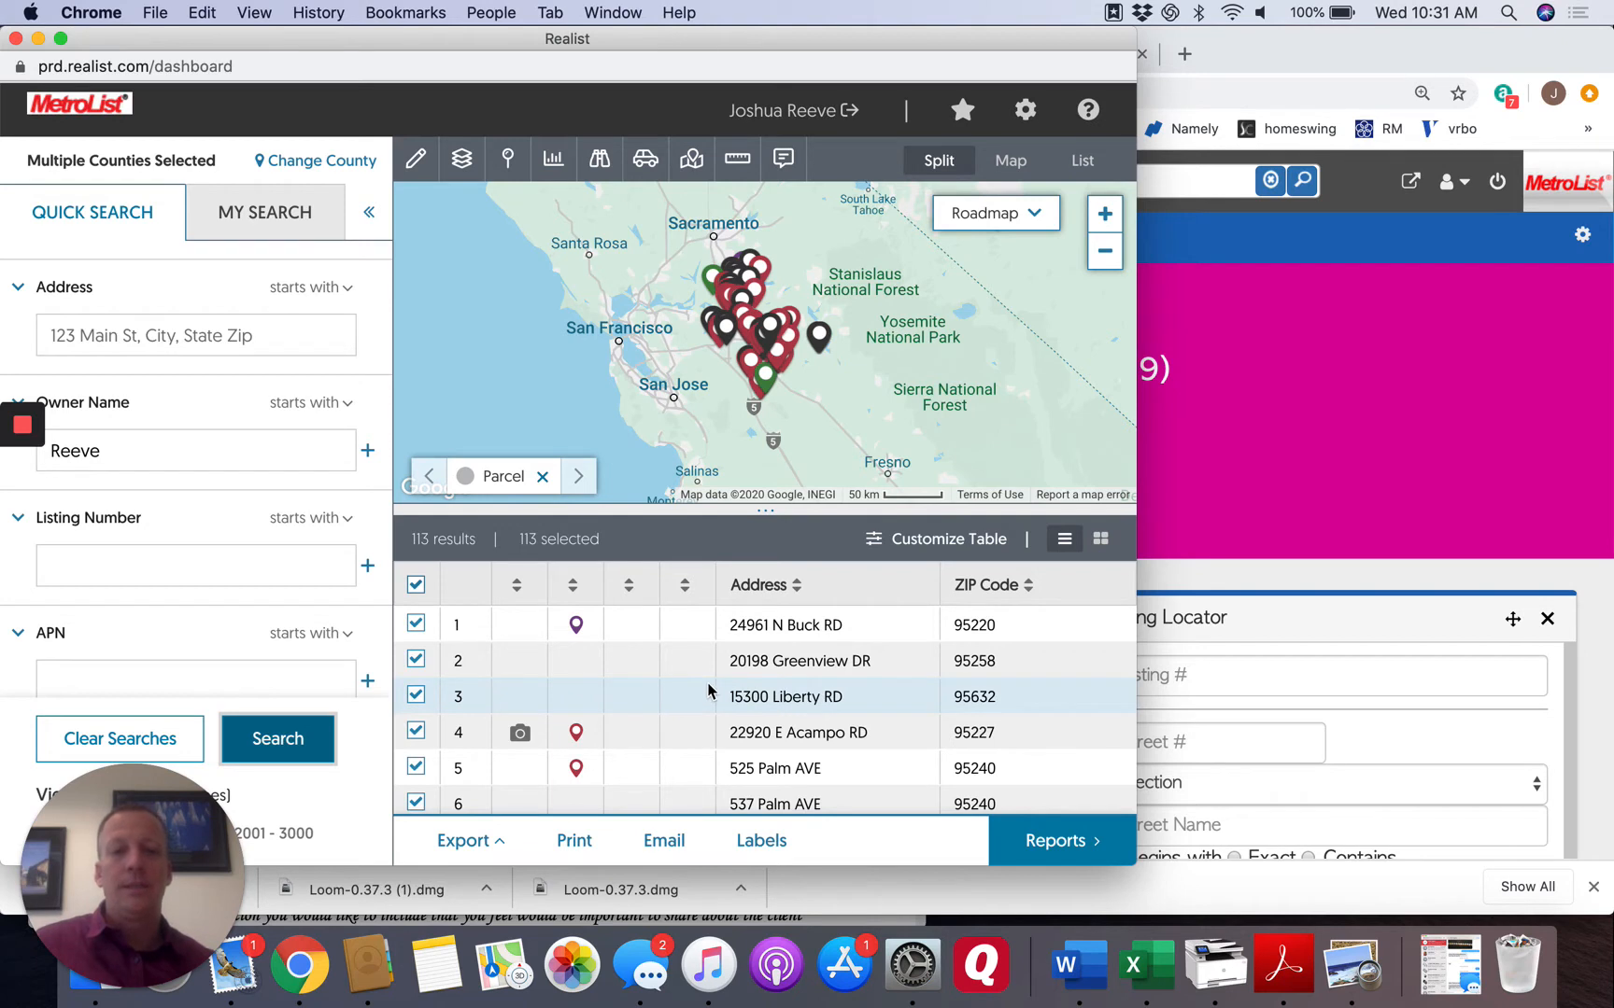
Look through the addresses and ZIP codes in the property results list.
{"action": "scroll", "coordinate": [708, 691], "scroll_direction": "down", "scroll_amount": 5}
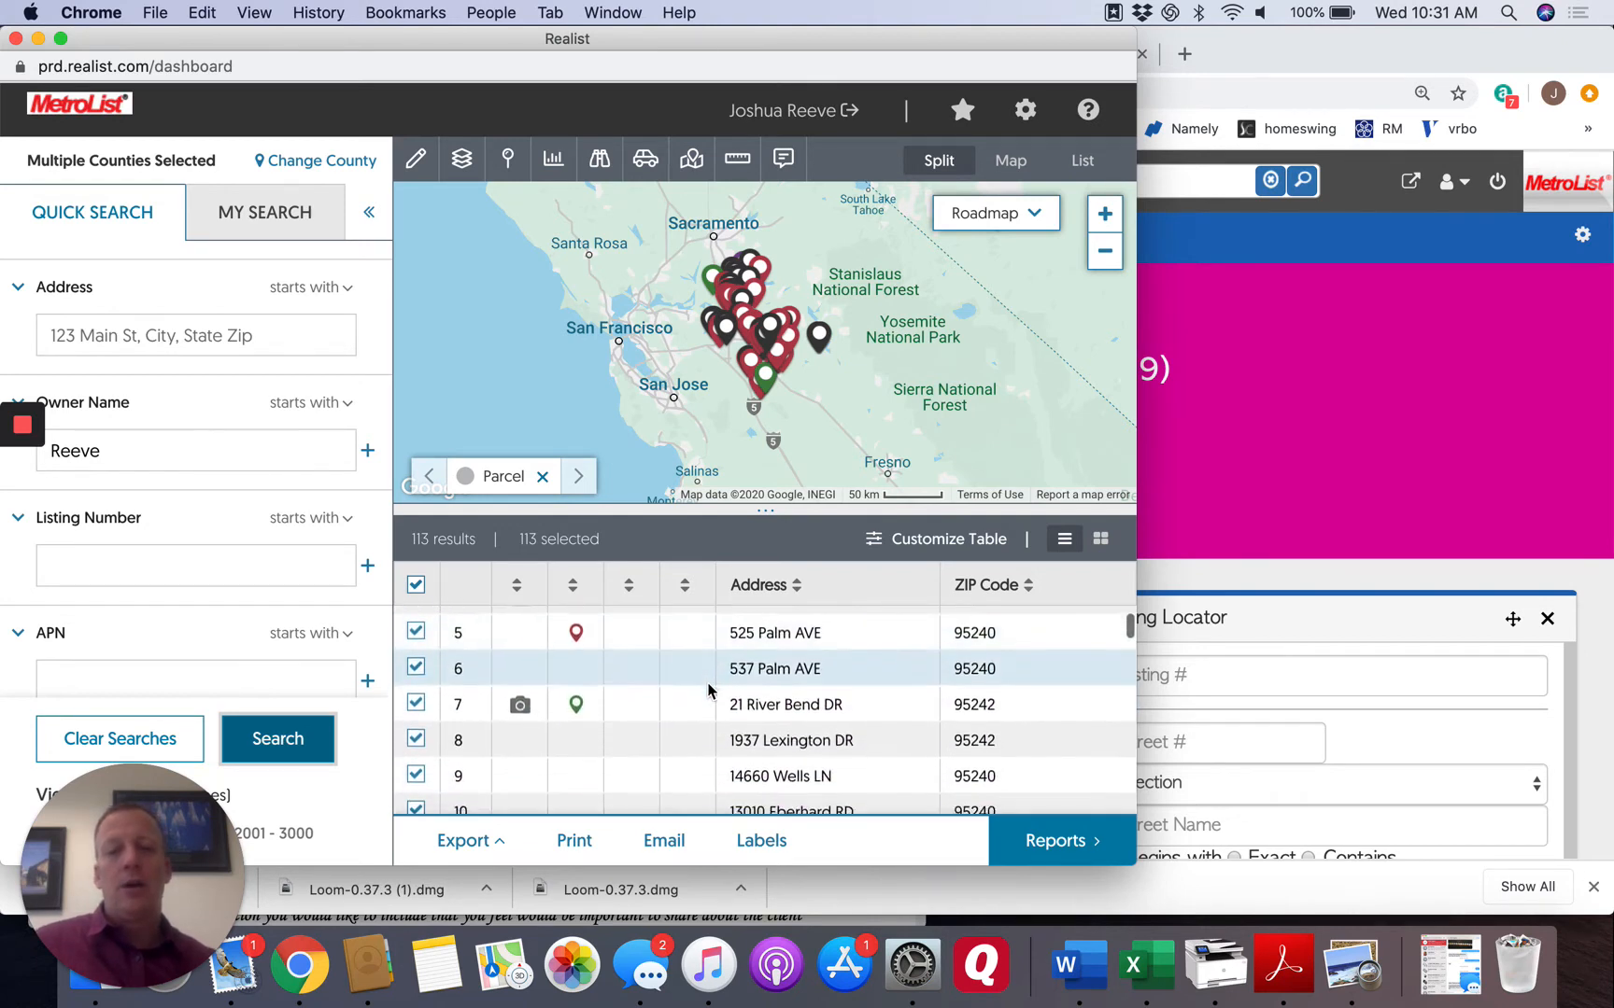
{"action": "scroll", "coordinate": [708, 691], "scroll_direction": "down", "scroll_amount": 7}
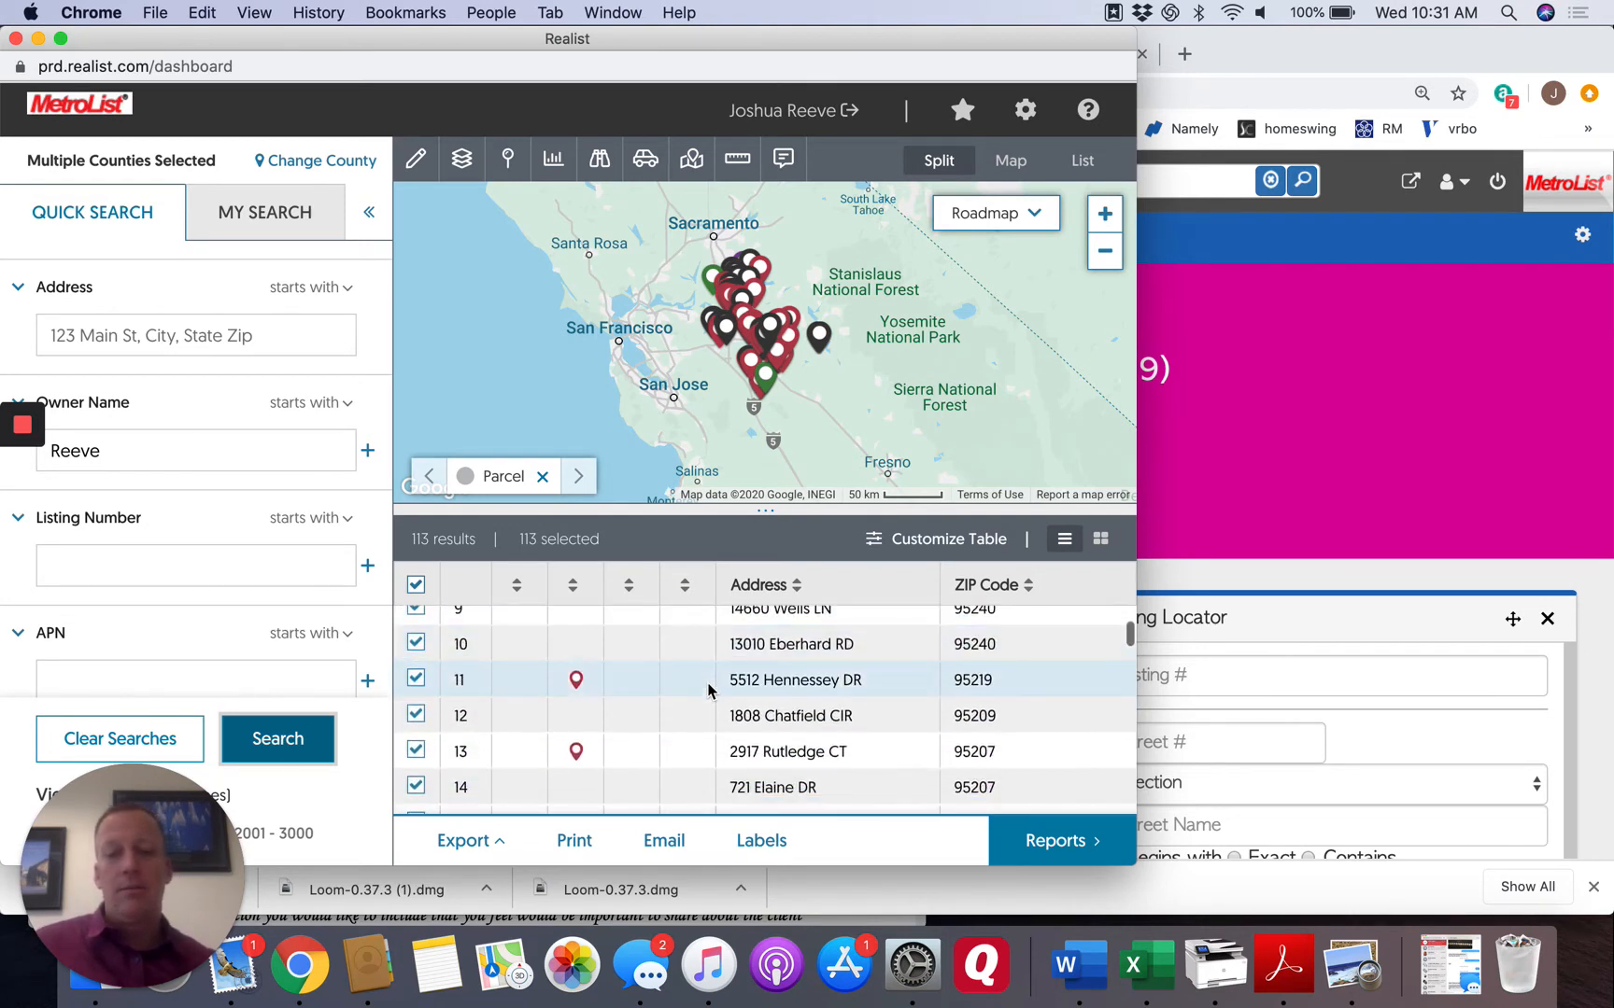
{"action": "scroll", "coordinate": [708, 691], "scroll_direction": "down", "scroll_amount": 5}
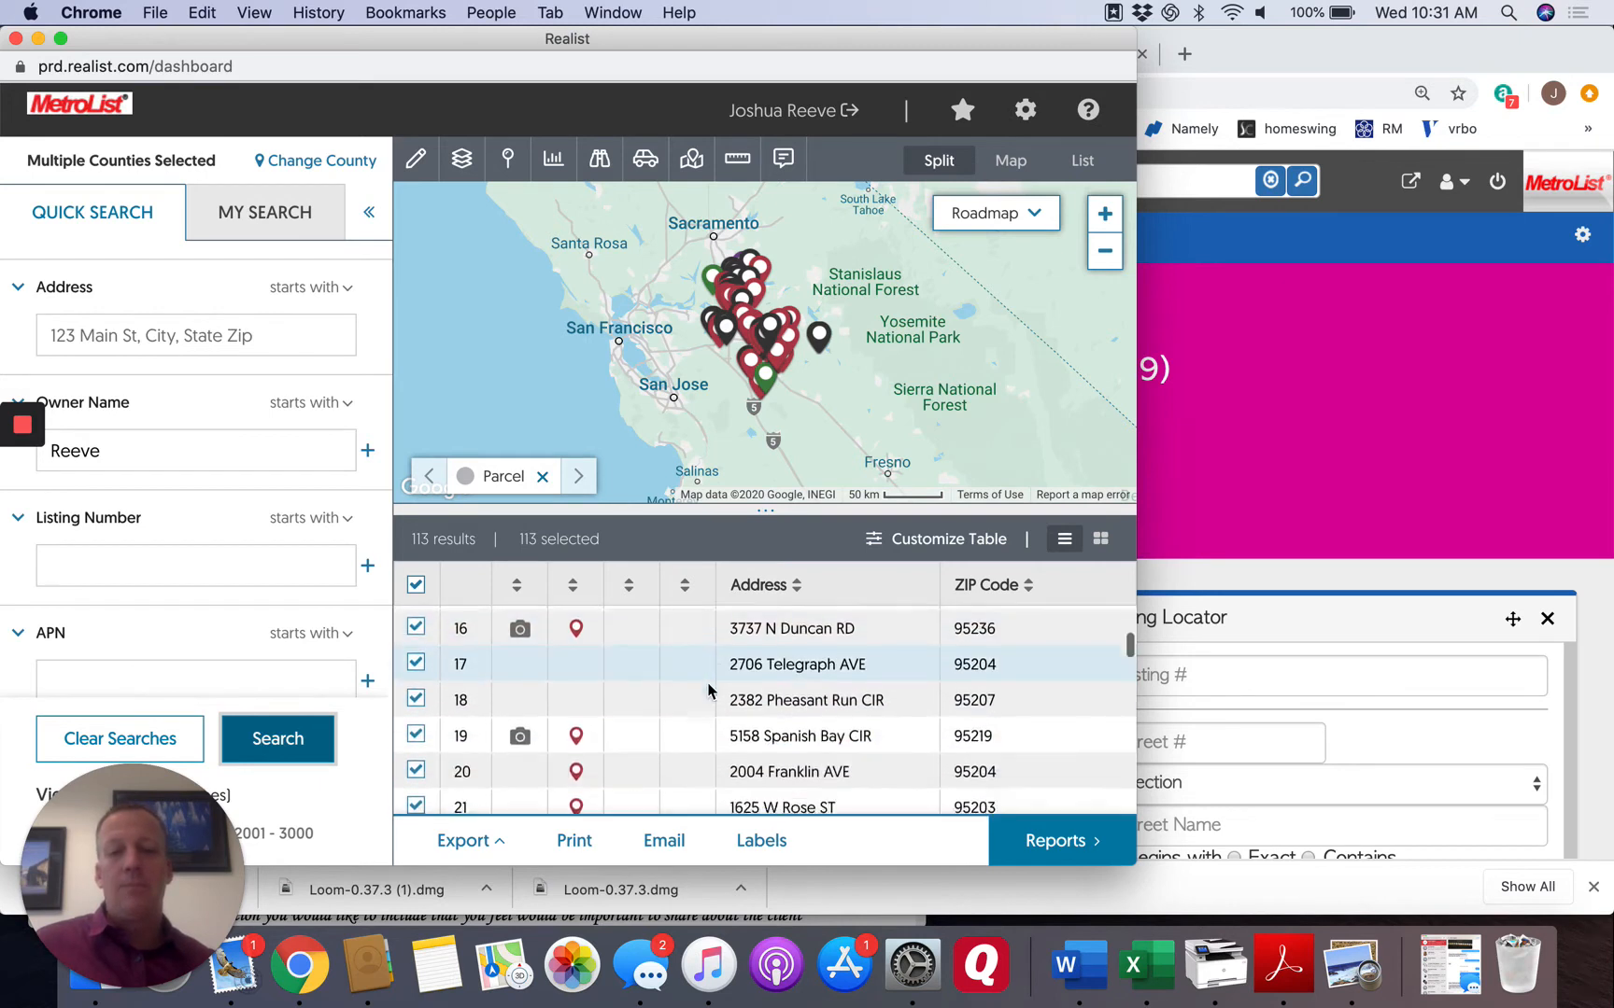
{"action": "scroll", "coordinate": [708, 691], "scroll_direction": "down", "scroll_amount": 5}
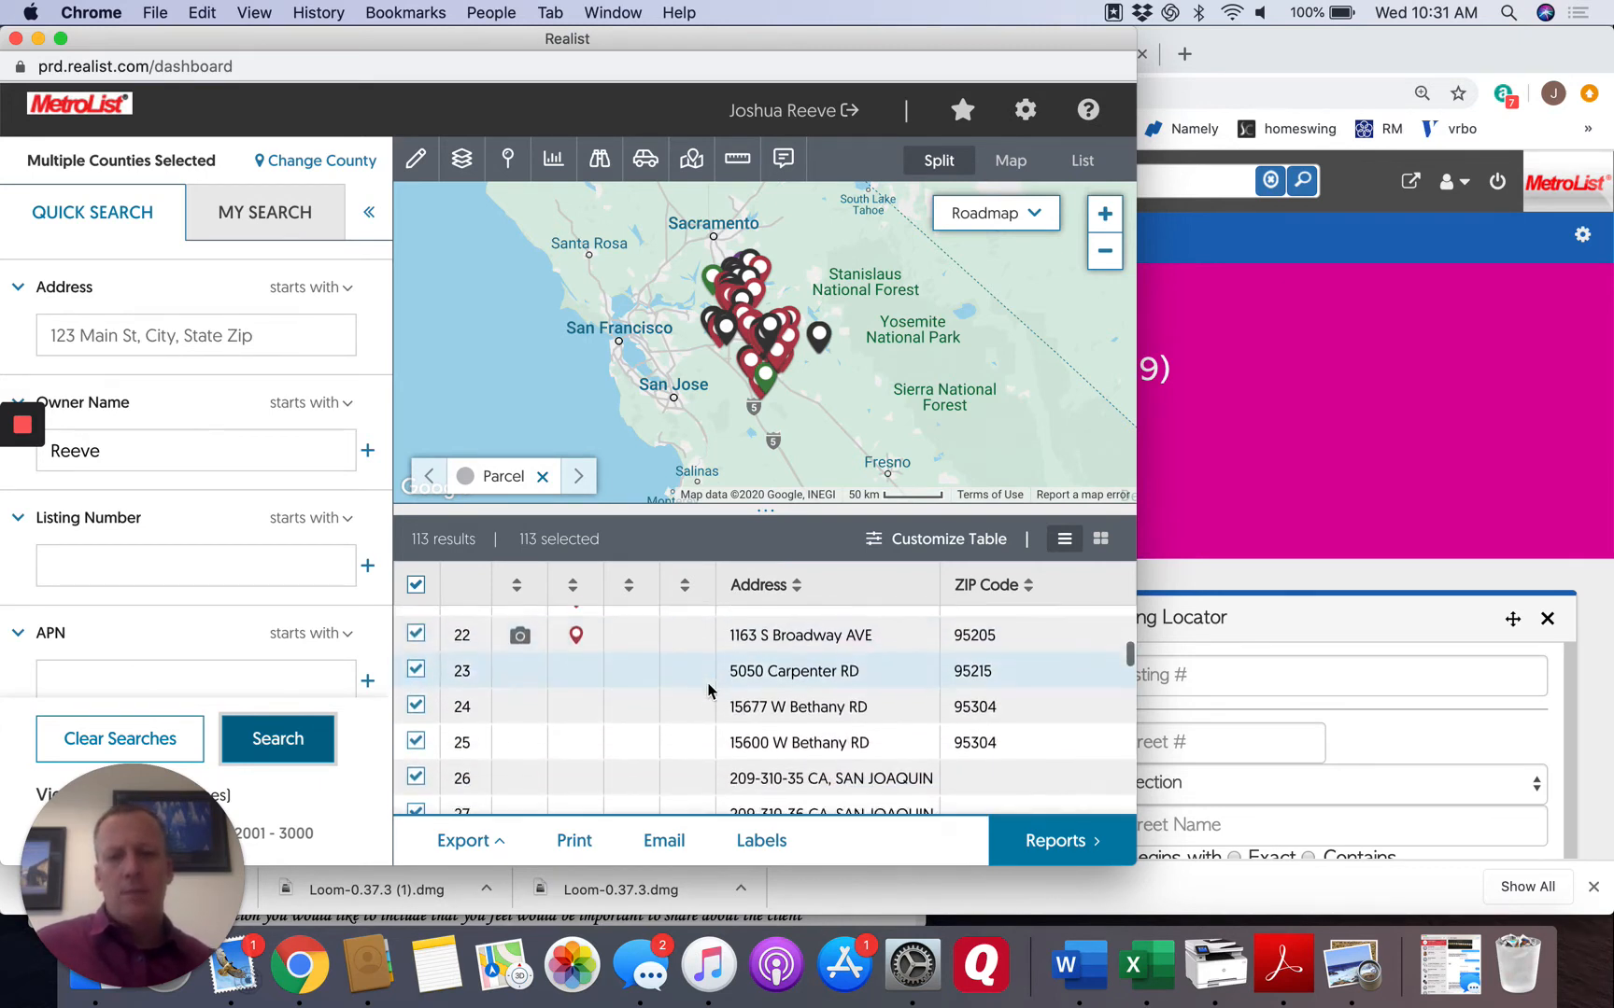
{"action": "scroll", "coordinate": [708, 691], "scroll_direction": "down", "scroll_amount": 6}
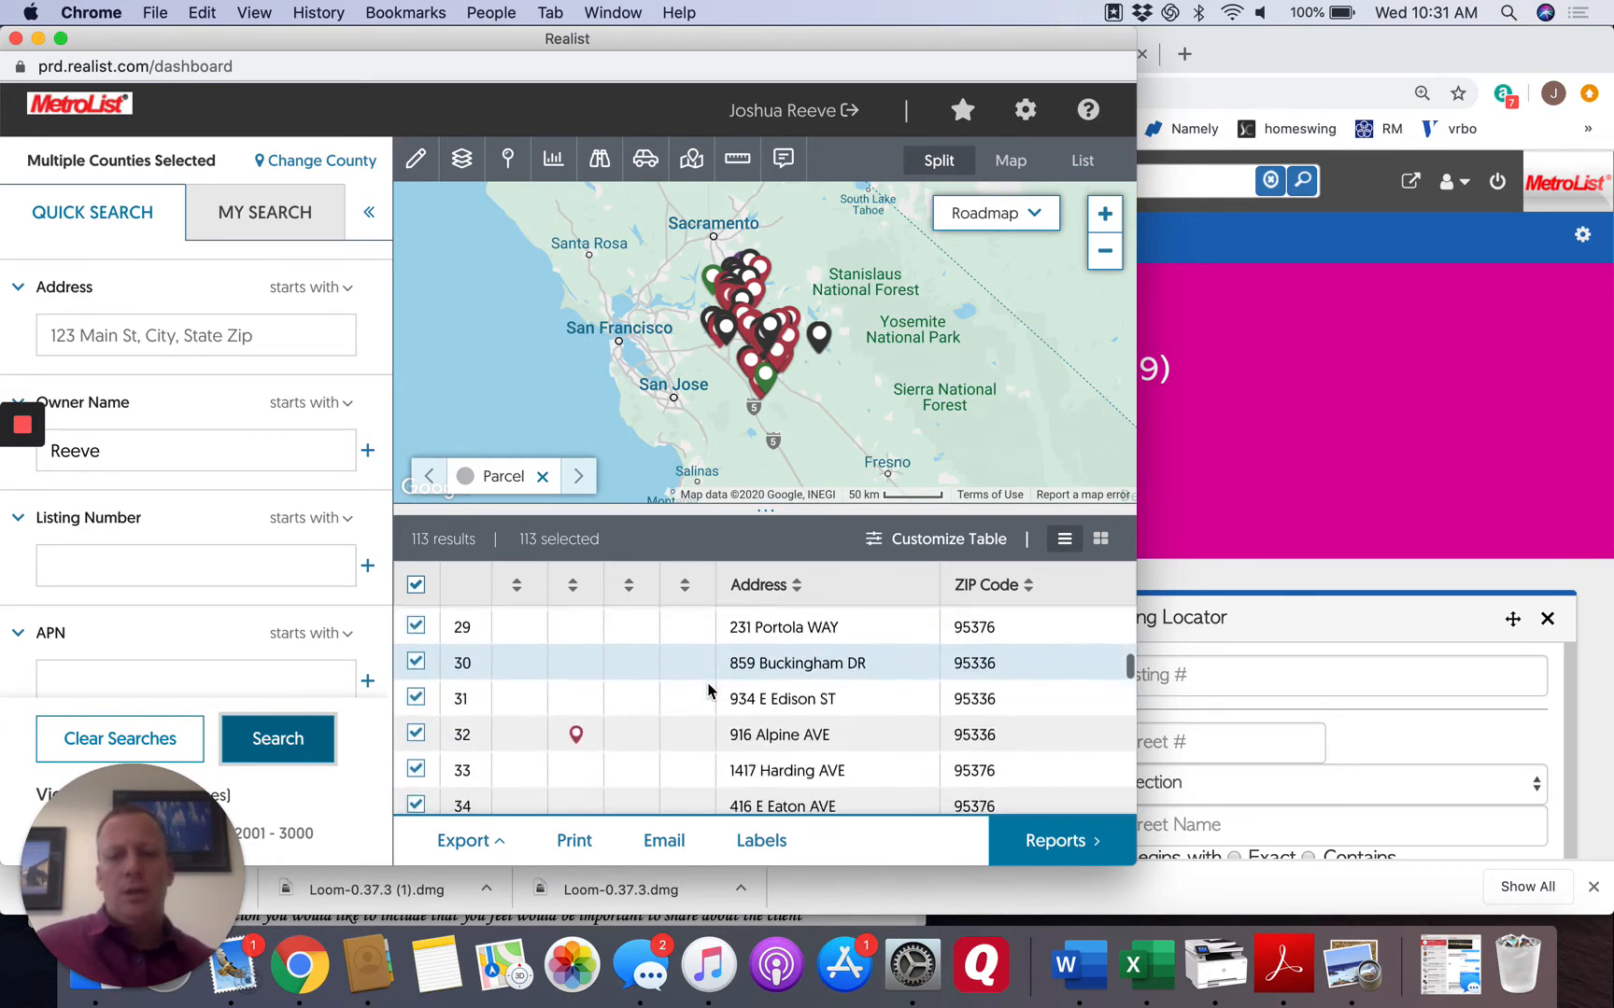
{"action": "scroll", "coordinate": [708, 691], "scroll_direction": "down", "scroll_amount": 8}
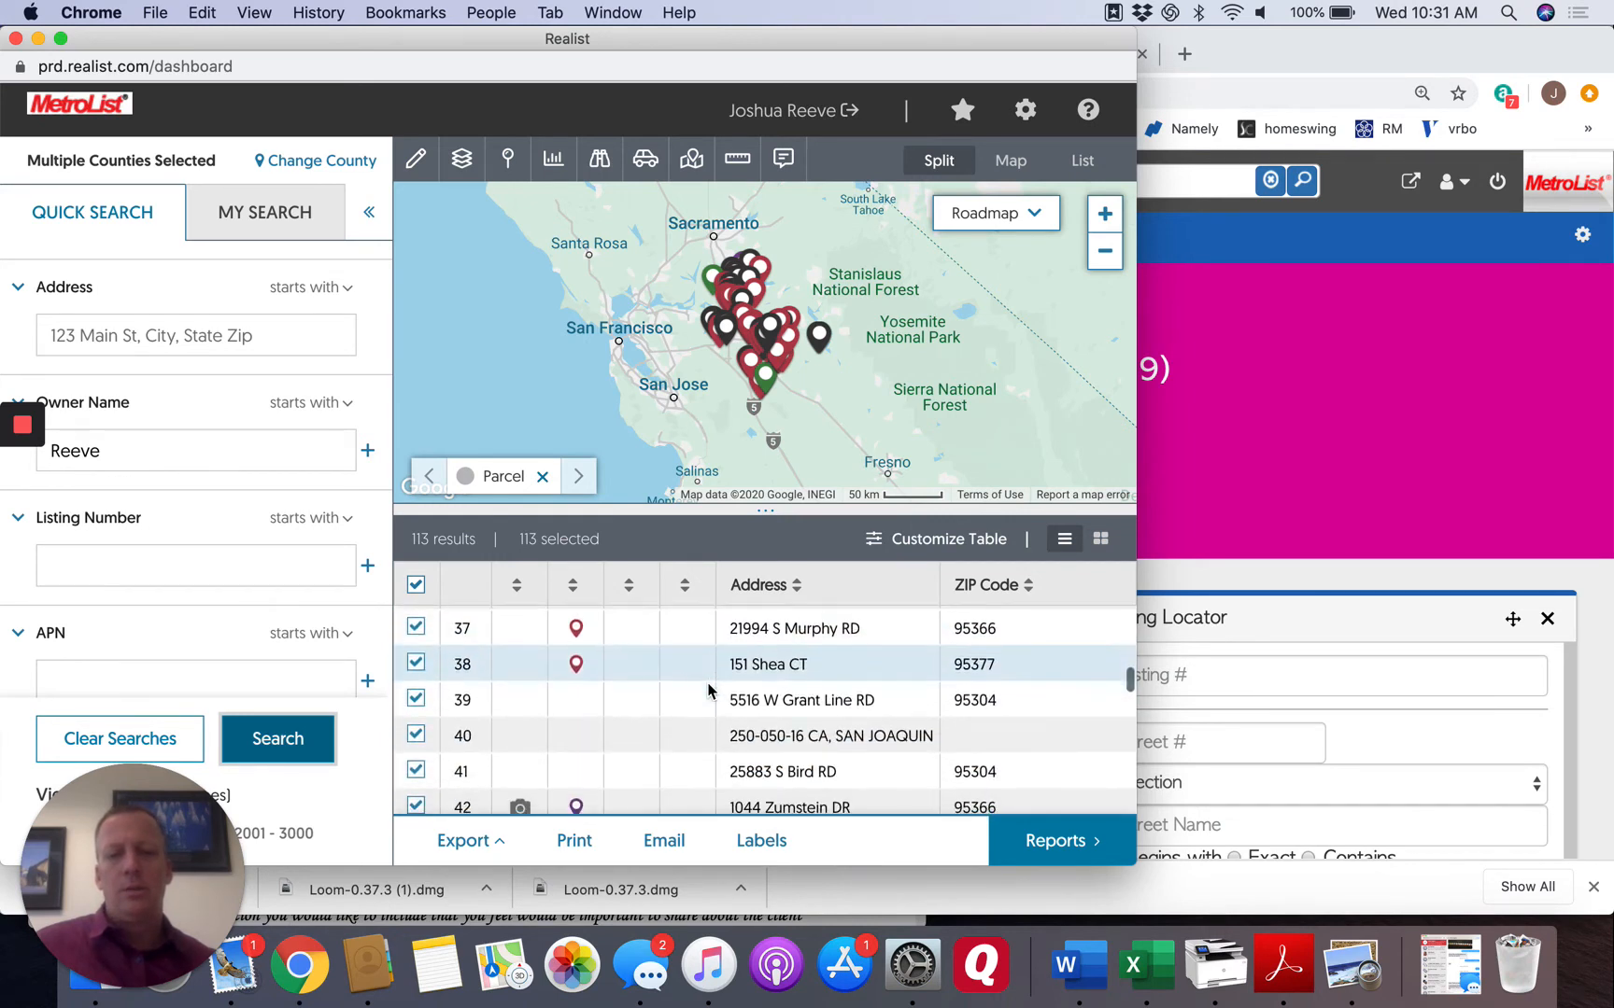
{"action": "scroll", "coordinate": [708, 691], "scroll_direction": "down", "scroll_amount": 6}
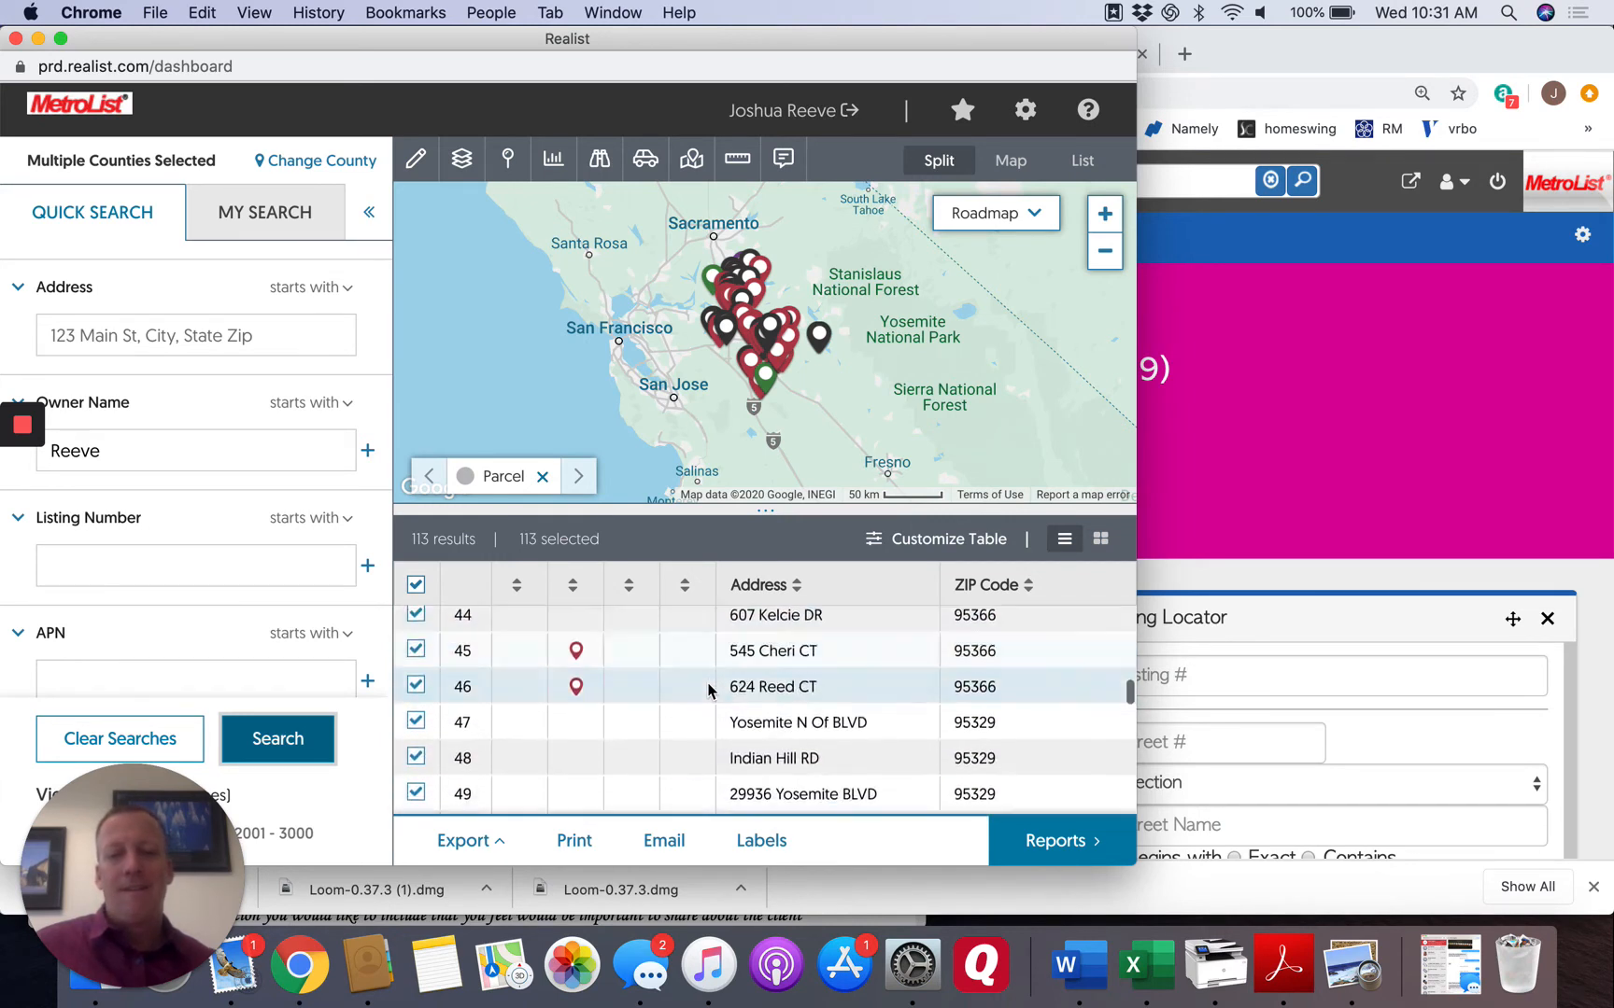
{"action": "scroll", "coordinate": [708, 691], "scroll_direction": "down", "scroll_amount": 6}
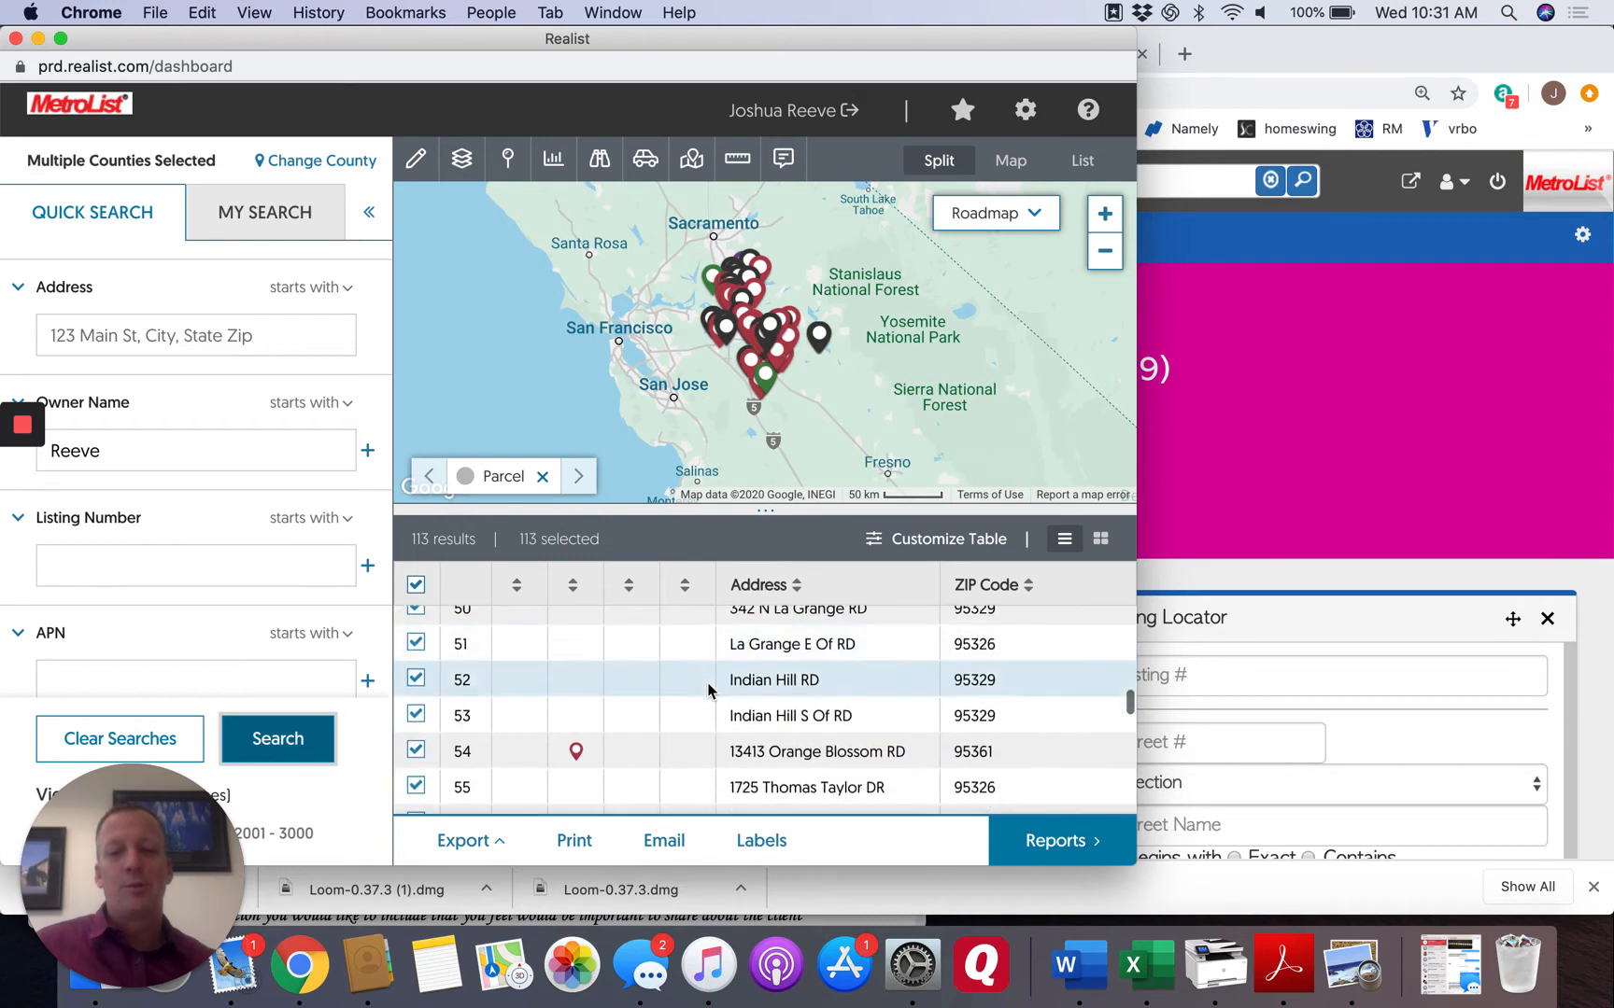
{"action": "scroll", "coordinate": [708, 691], "scroll_direction": "down", "scroll_amount": 2}
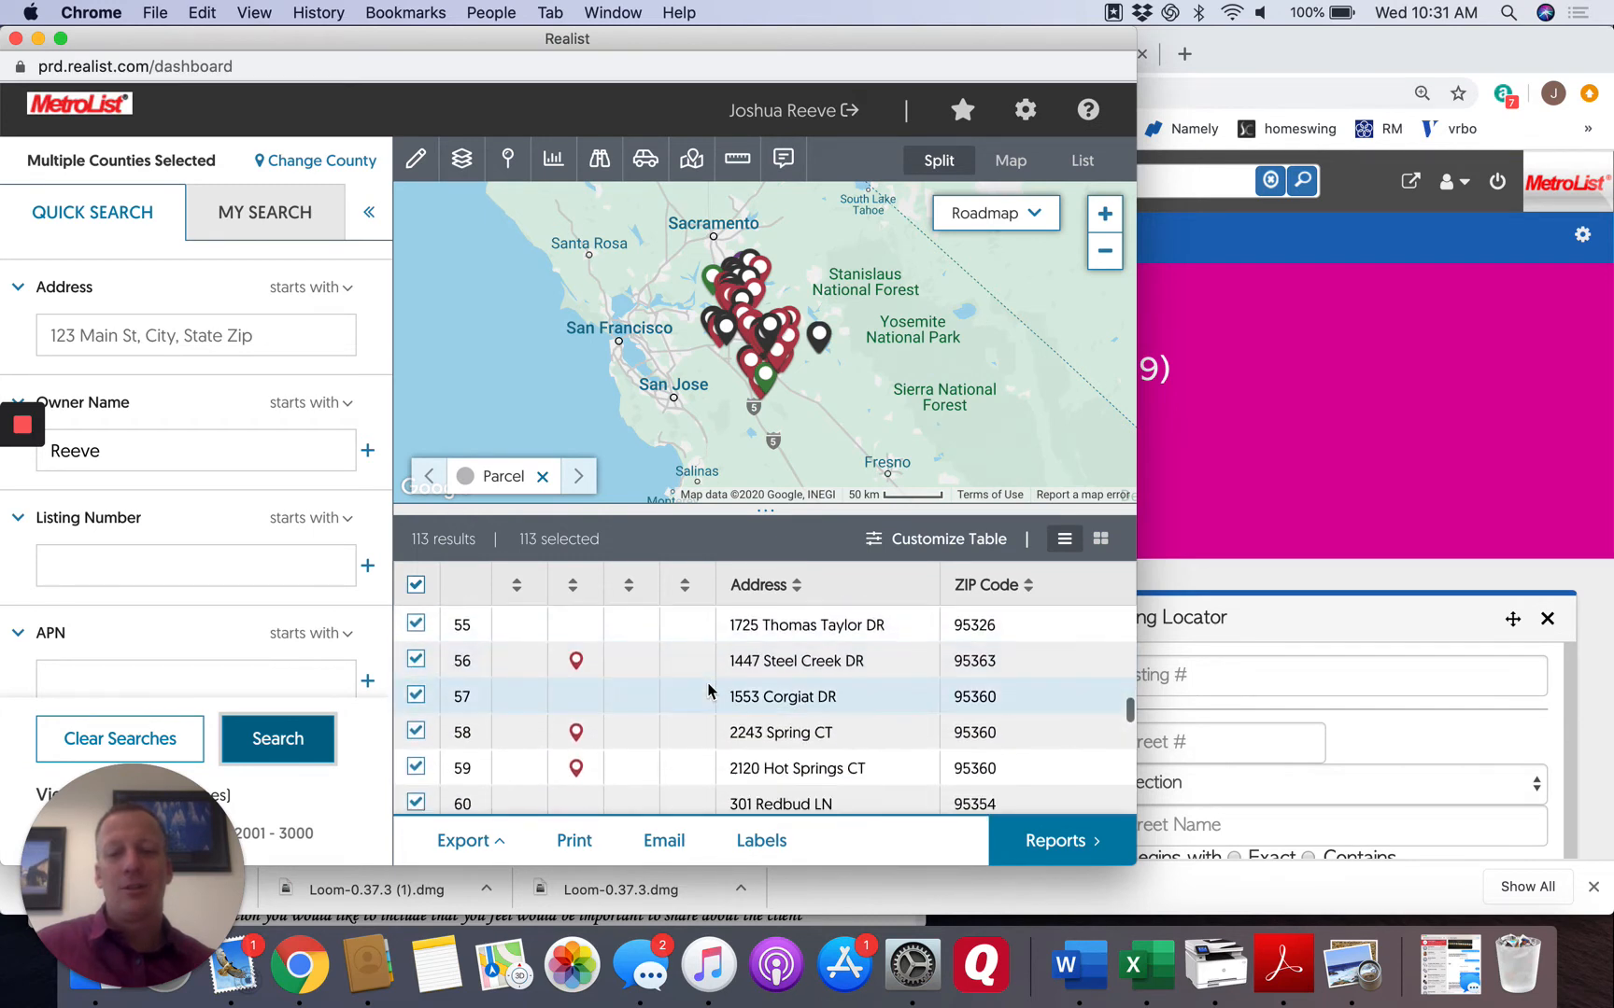
{"action": "left_click", "coordinate": [1104, 217]}
{"action": "left_click", "coordinate": [1105, 219]}
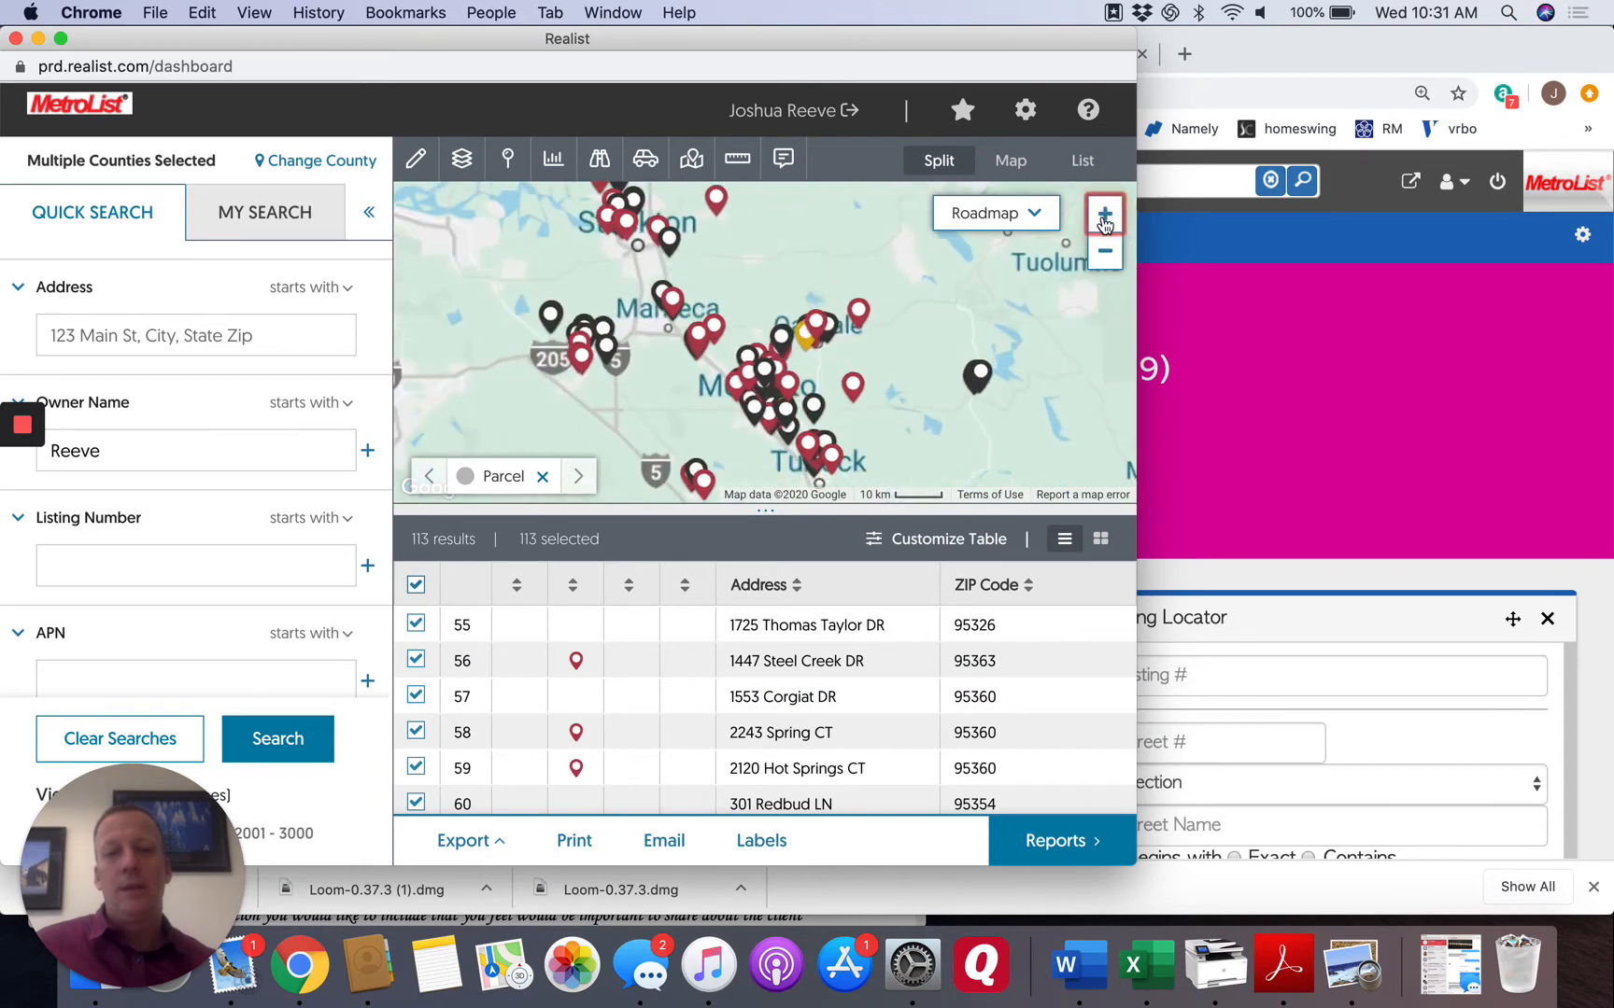
{"action": "left_click", "coordinate": [1104, 219]}
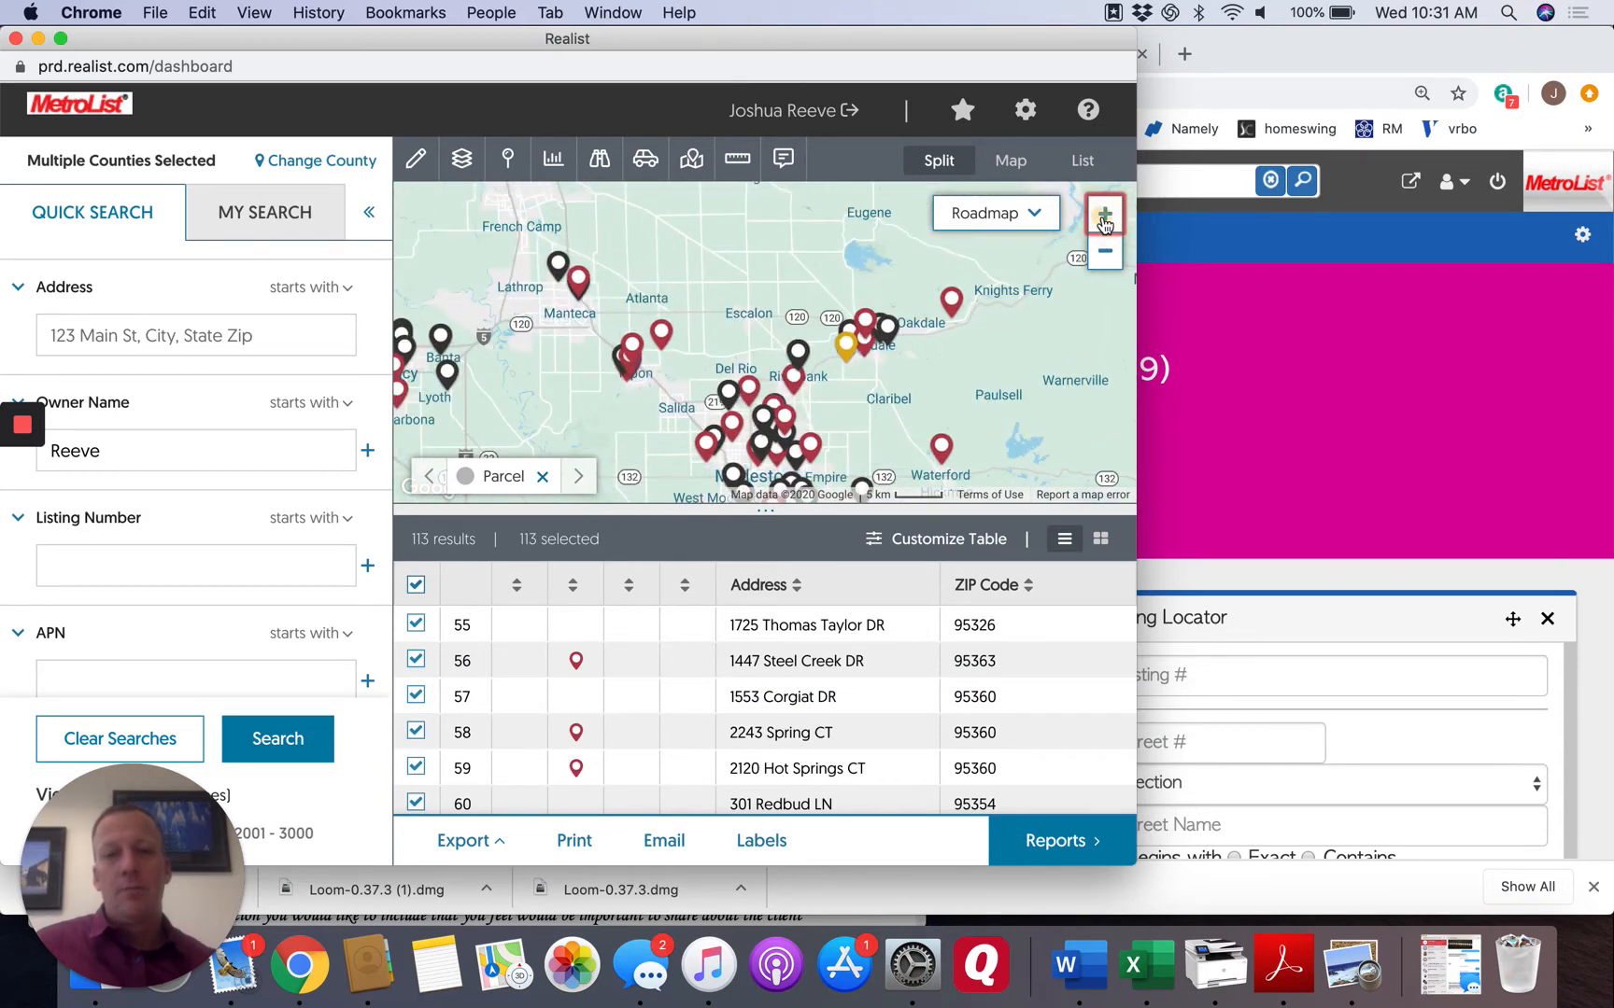
{"action": "left_click", "coordinate": [1104, 218]}
{"action": "left_click_drag", "start_coordinate": [878, 472], "coordinate": [912, 340]}
{"action": "left_click", "coordinate": [1105, 215]}
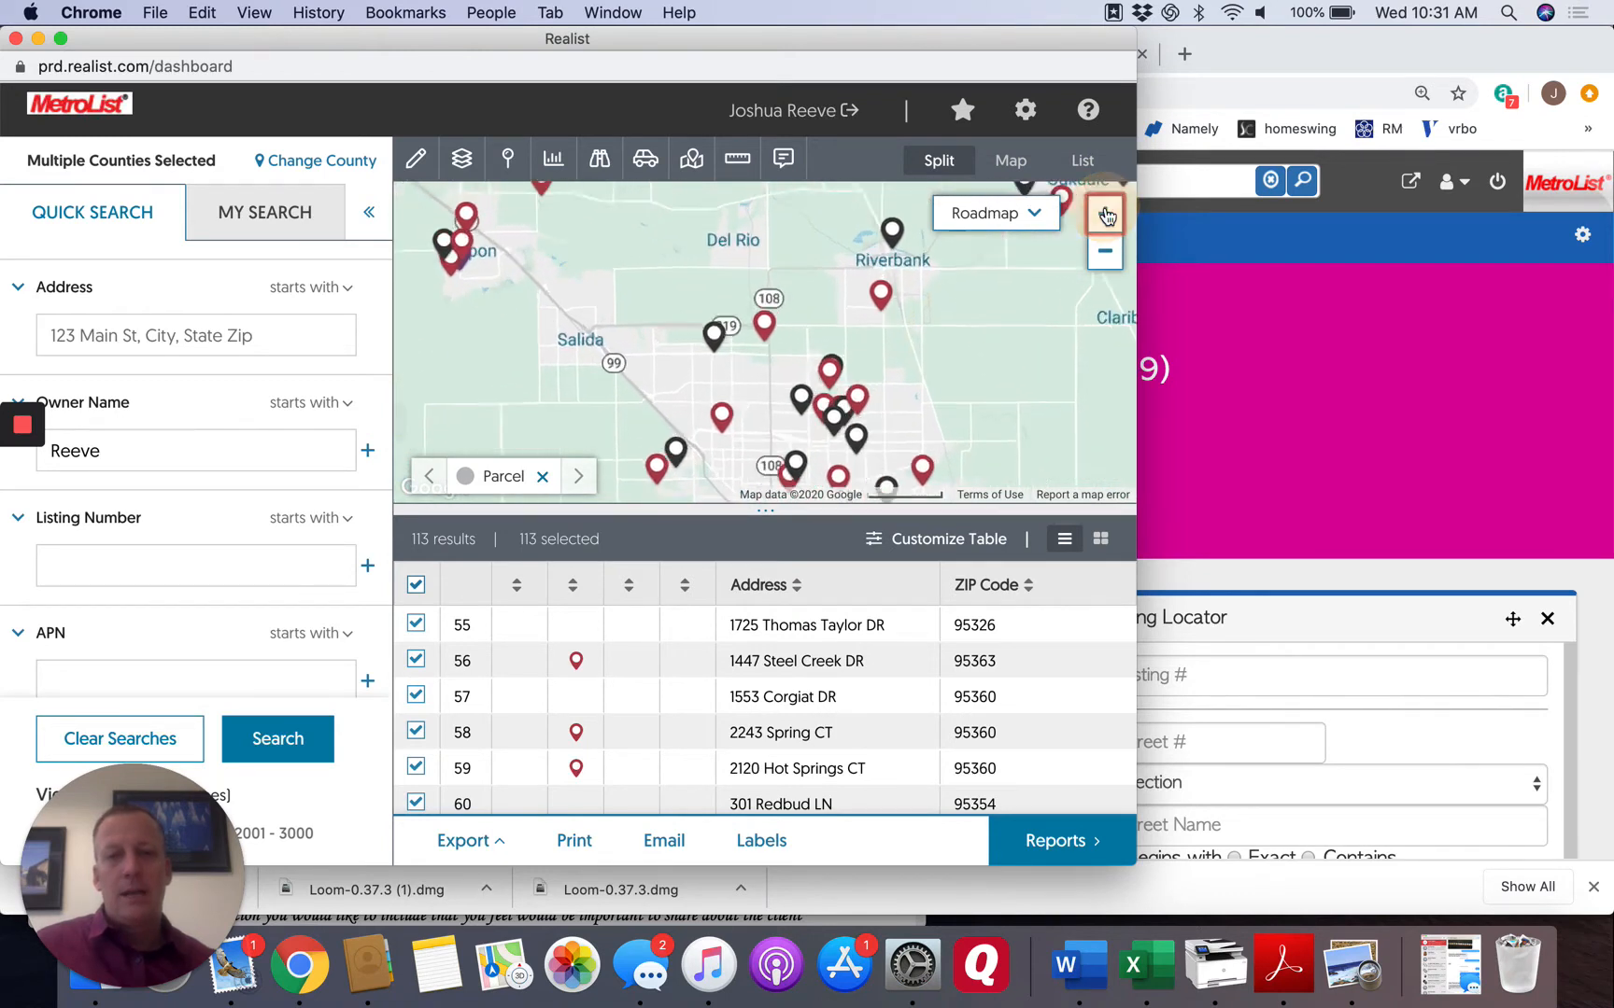
{"action": "left_click_drag", "start_coordinate": [965, 410], "coordinate": [981, 333]}
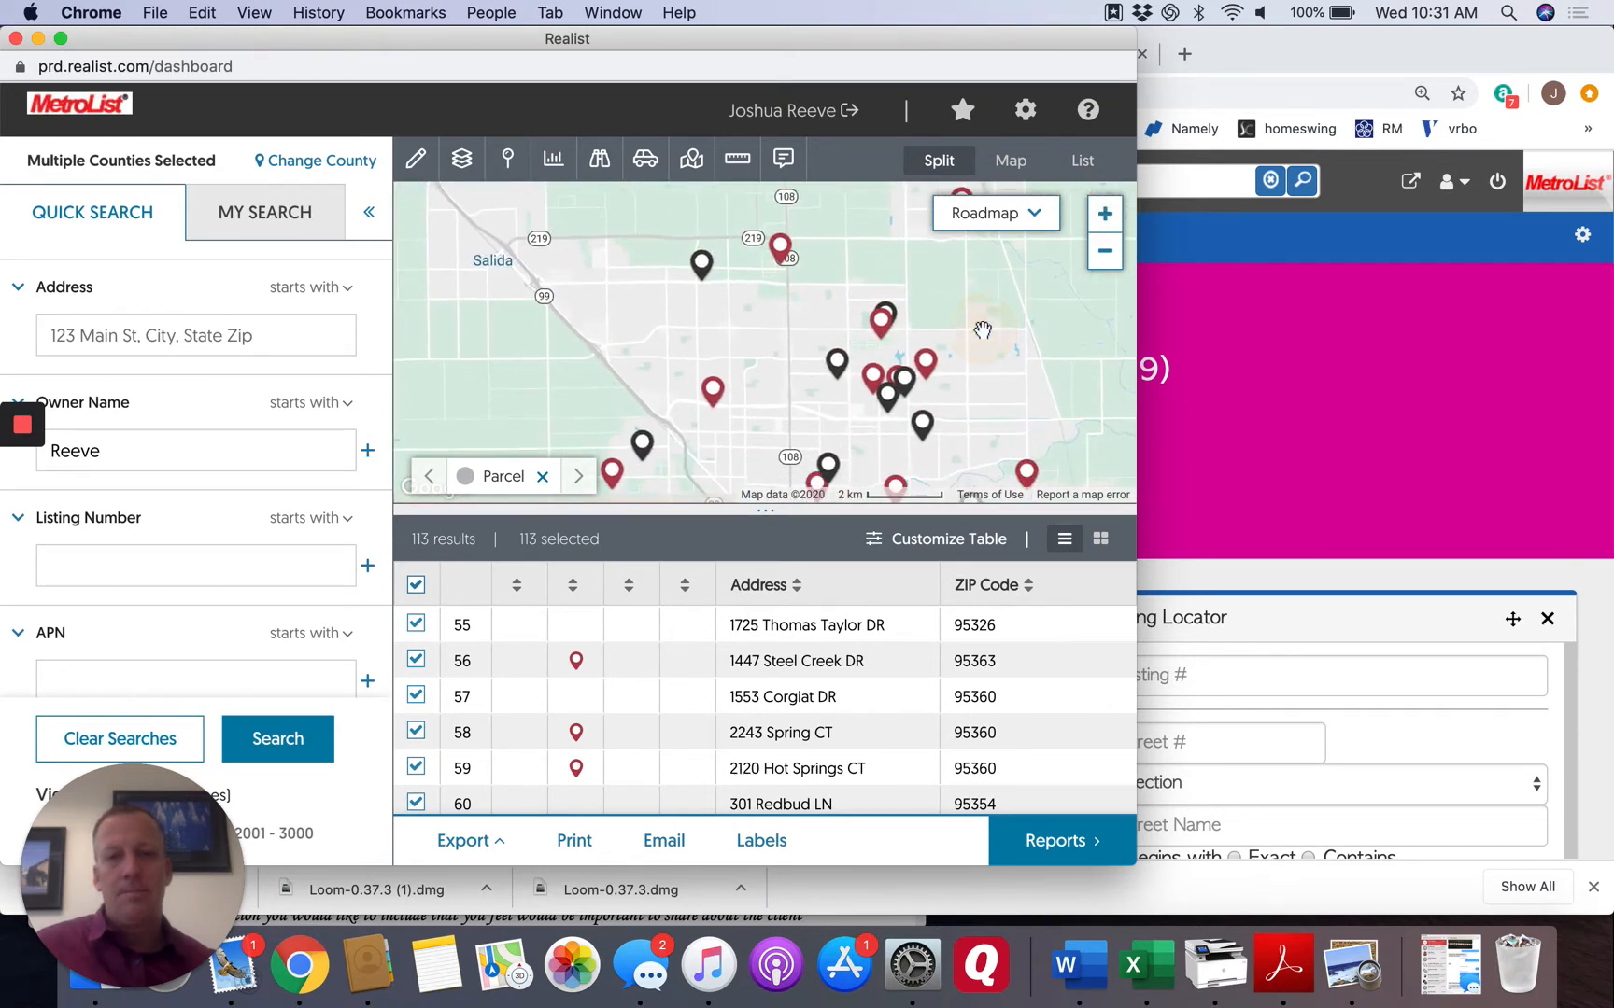
{"action": "left_click", "coordinate": [1107, 218]}
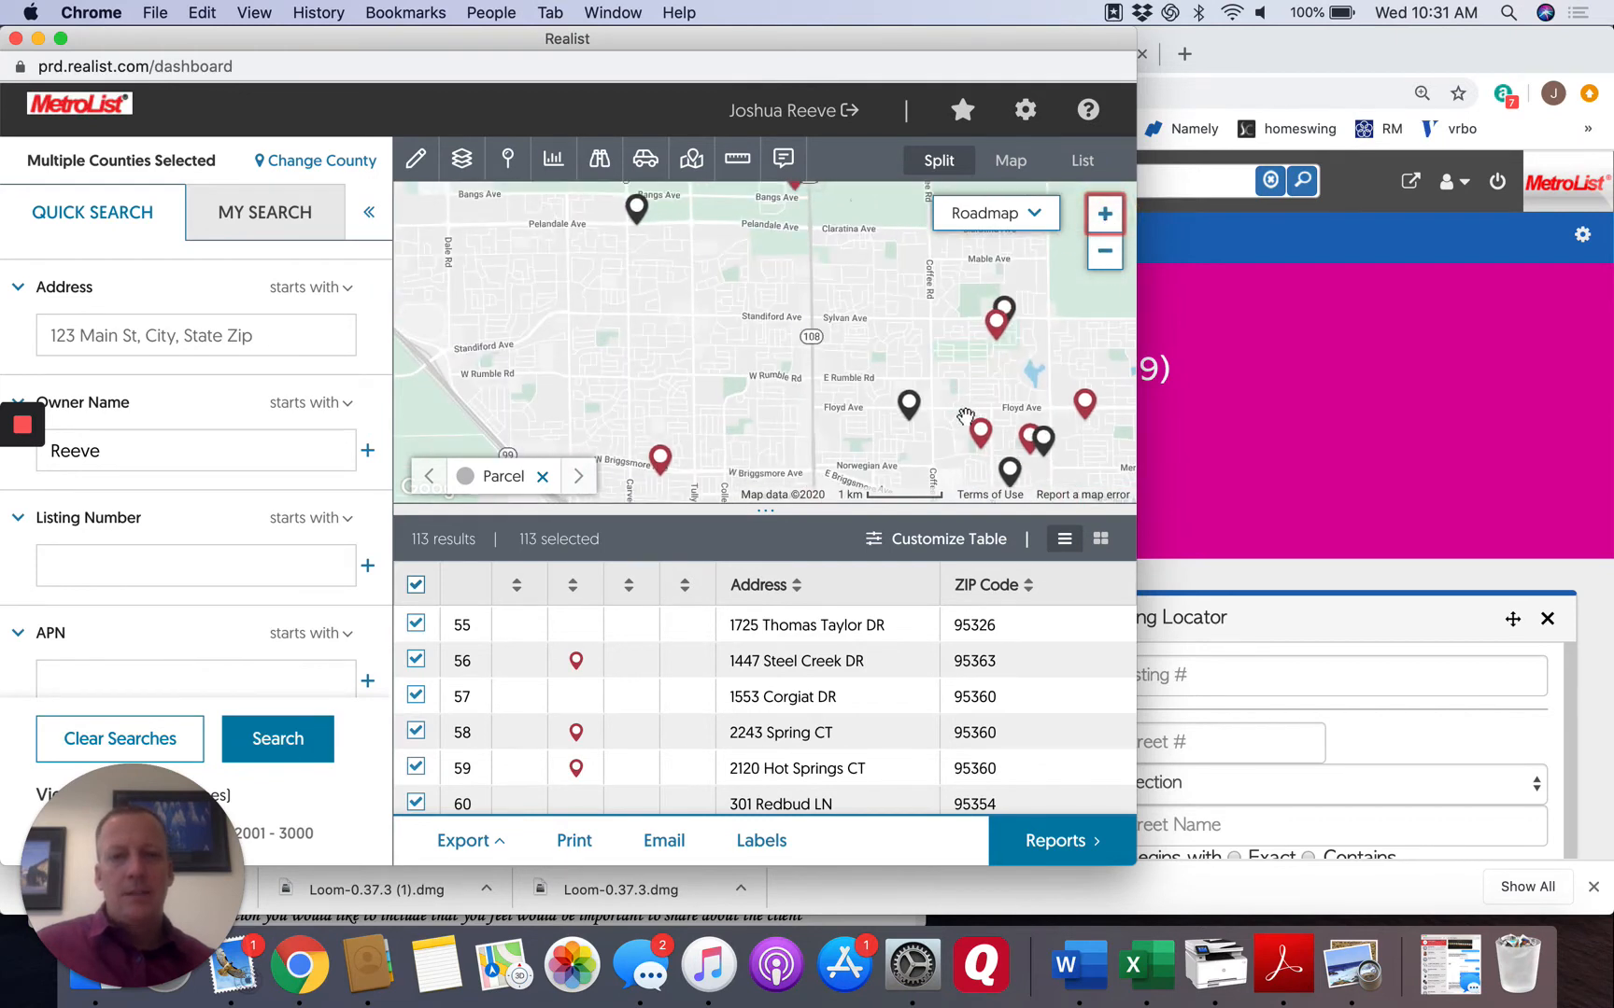
{"action": "left_click", "coordinate": [997, 325]}
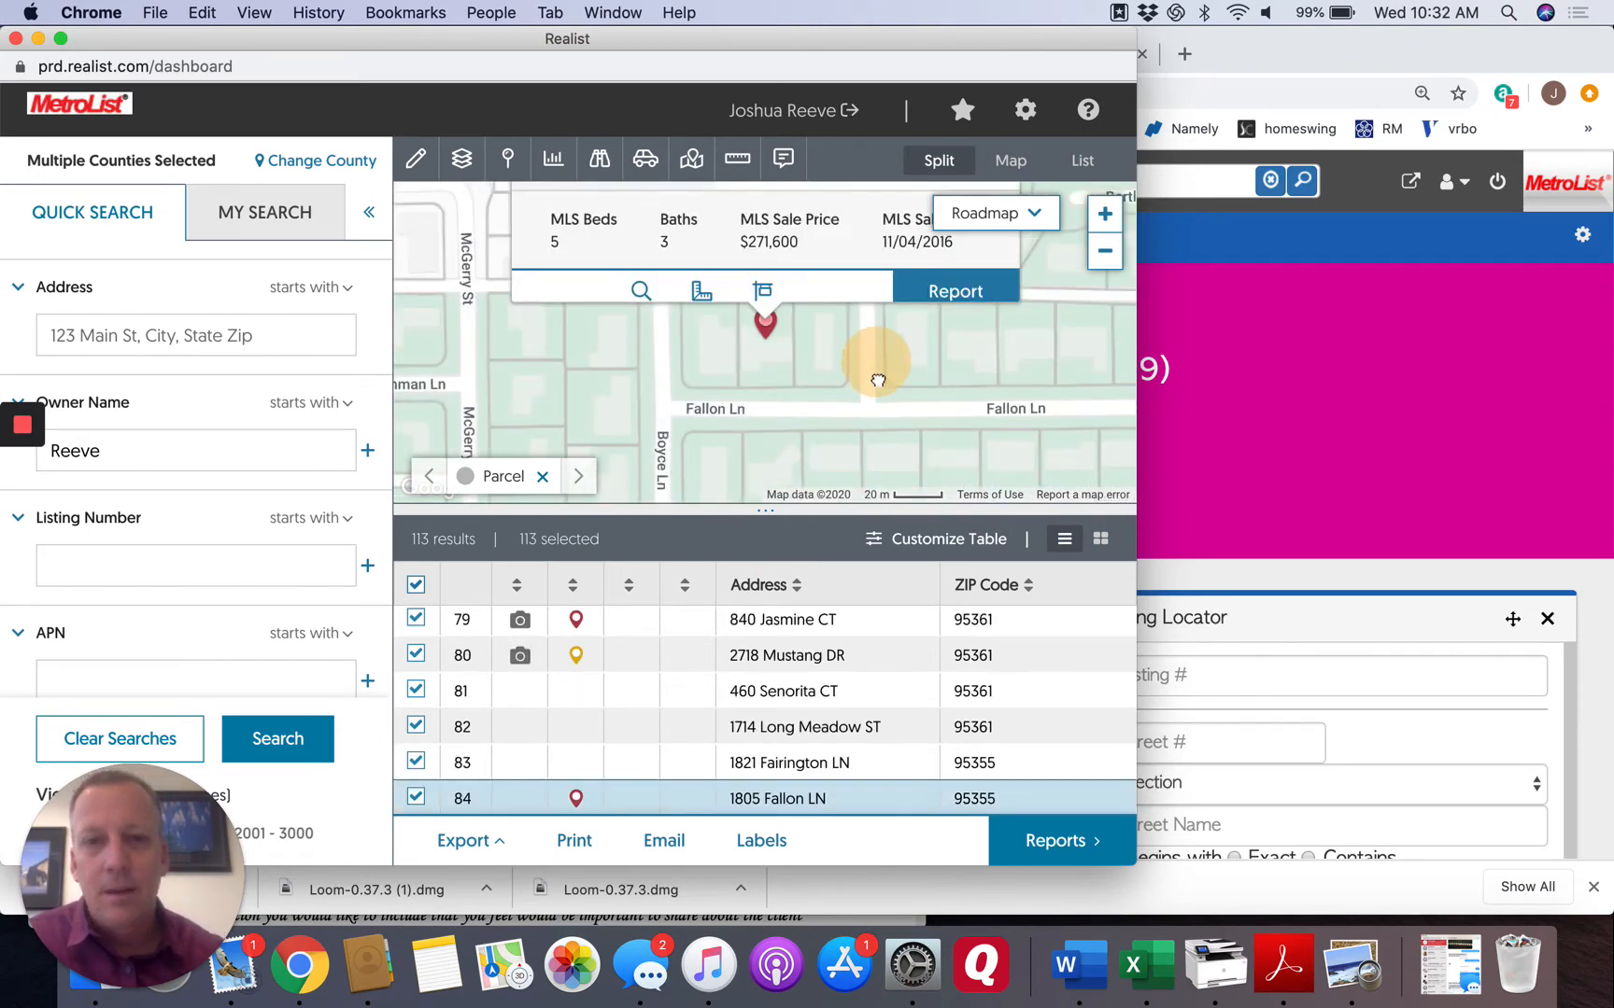
Read the owner and sale details in the property's map summary, and open its full report.
{"action": "left_click_drag", "start_coordinate": [875, 360], "coordinate": [882, 461]}
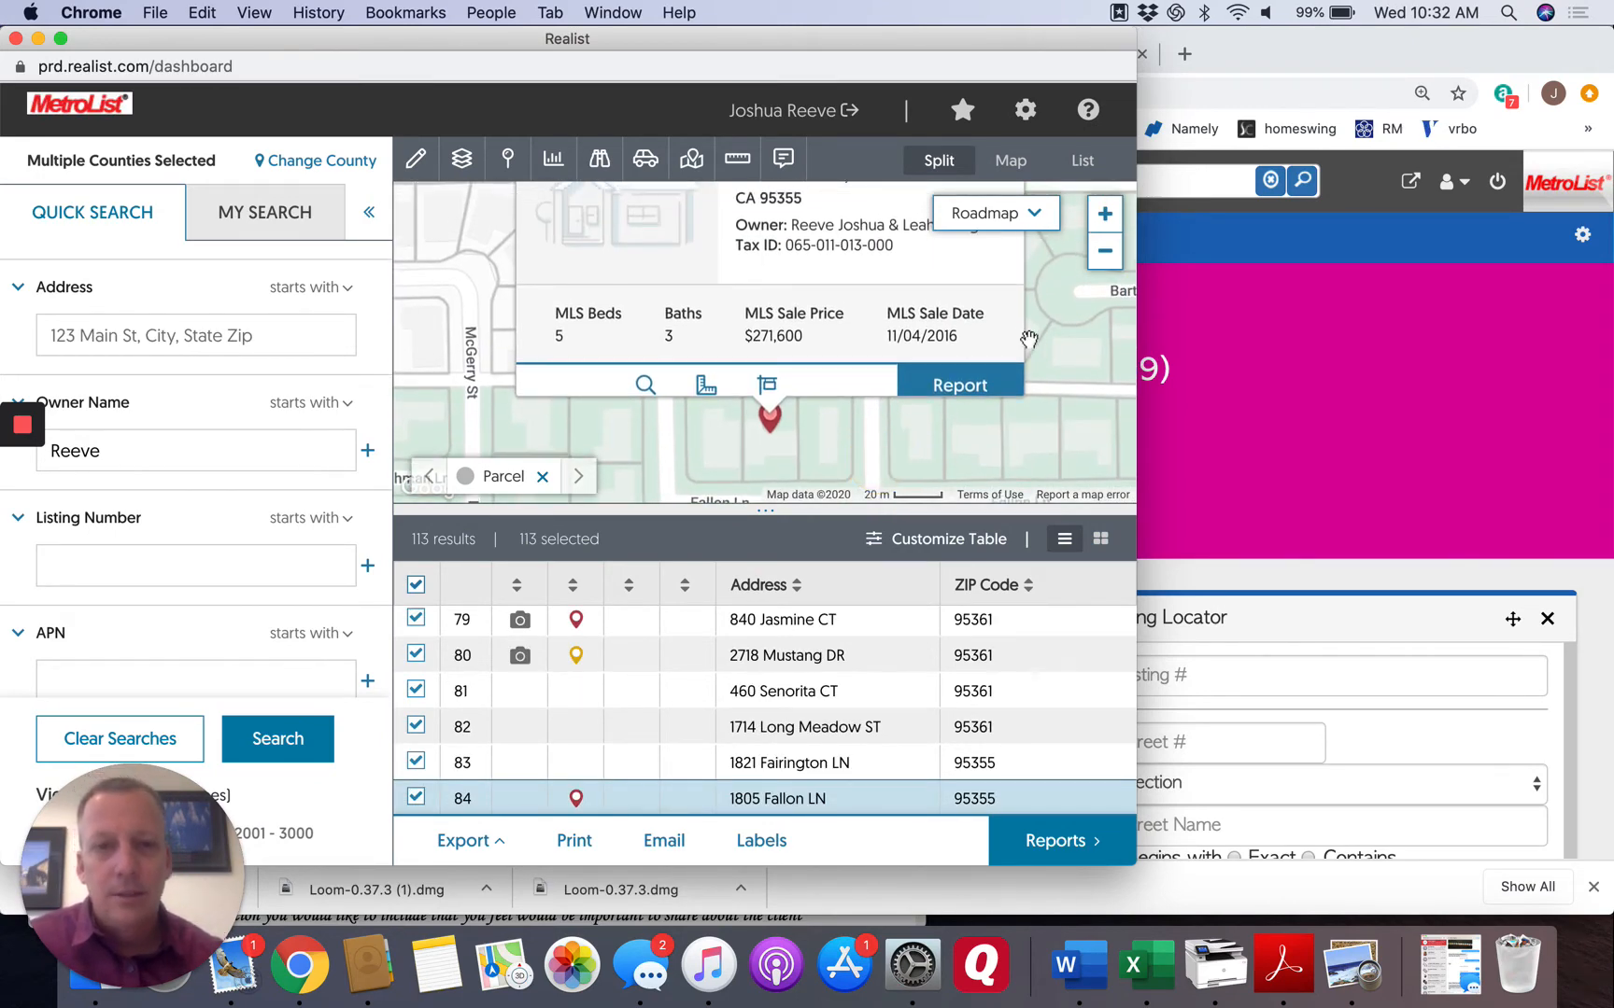
{"action": "left_click_drag", "start_coordinate": [1055, 330], "coordinate": [1053, 419]}
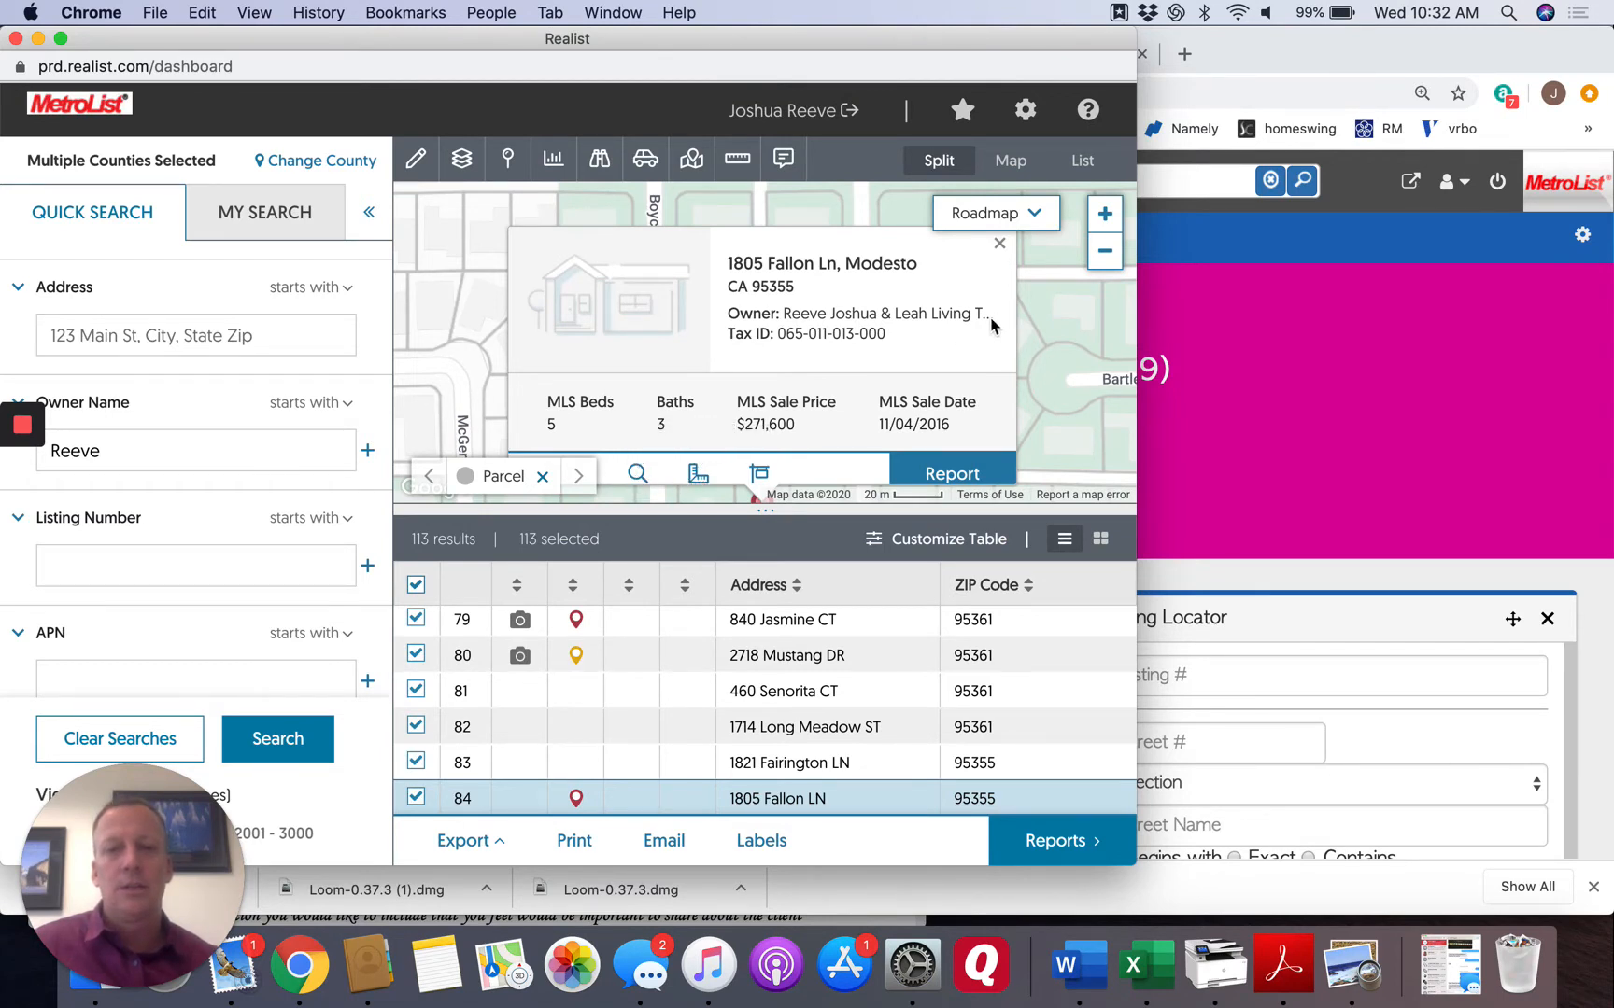
{"action": "left_click_drag", "start_coordinate": [1037, 357], "coordinate": [1038, 315]}
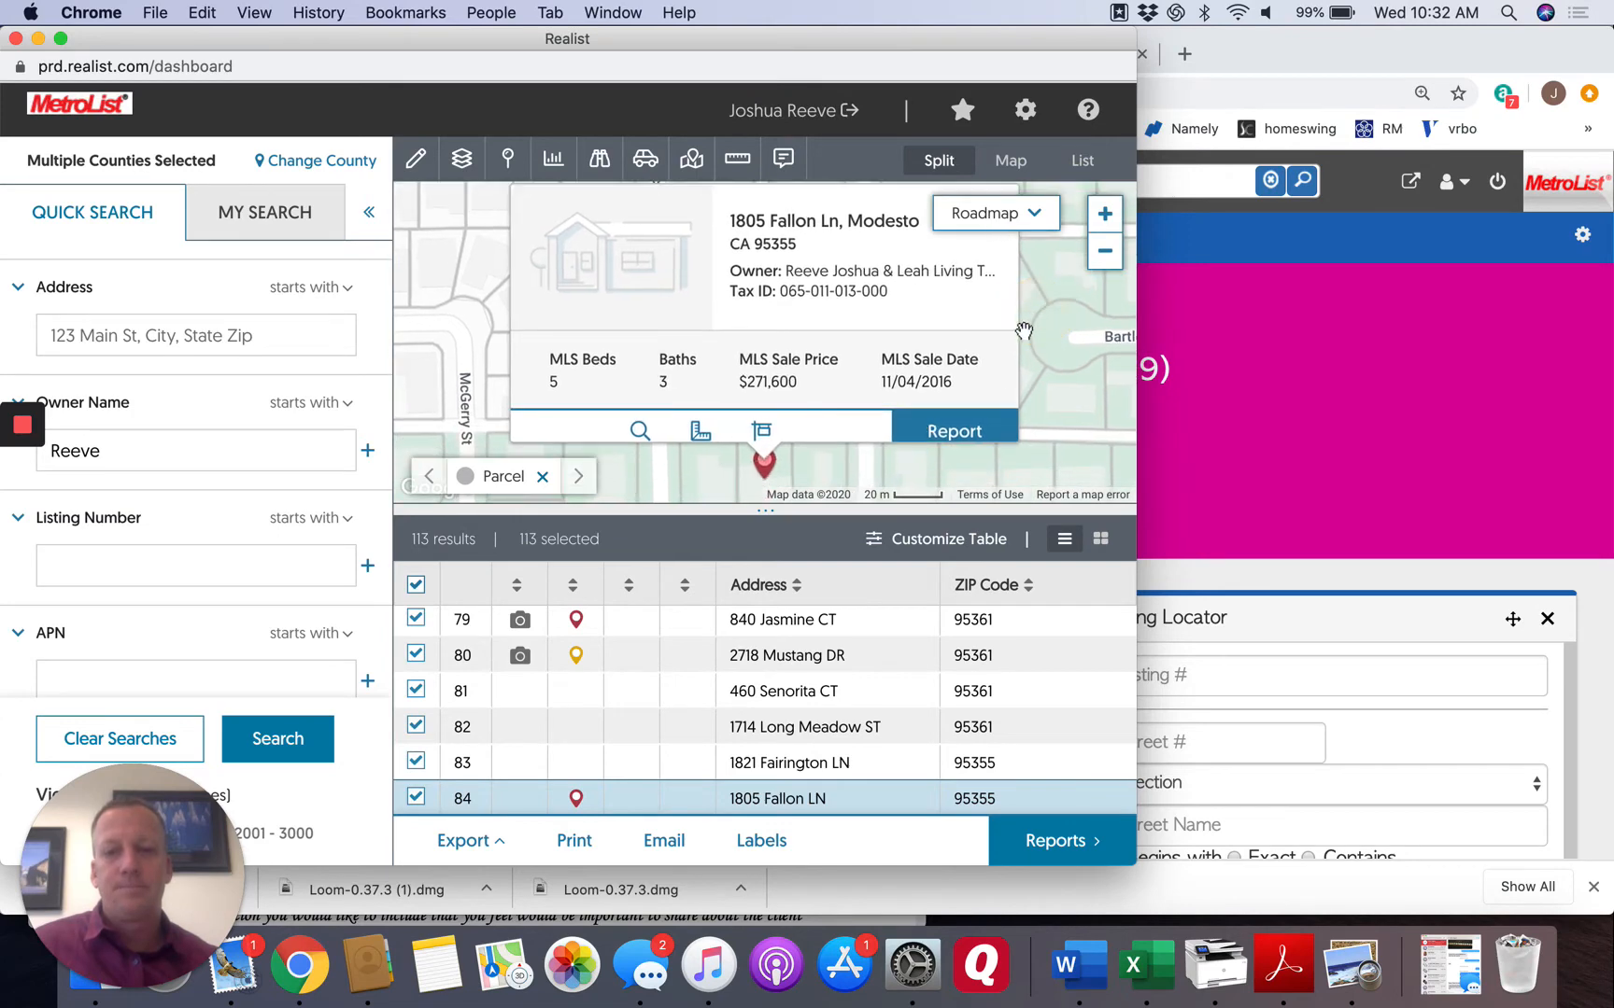
{"action": "left_click", "coordinate": [949, 432]}
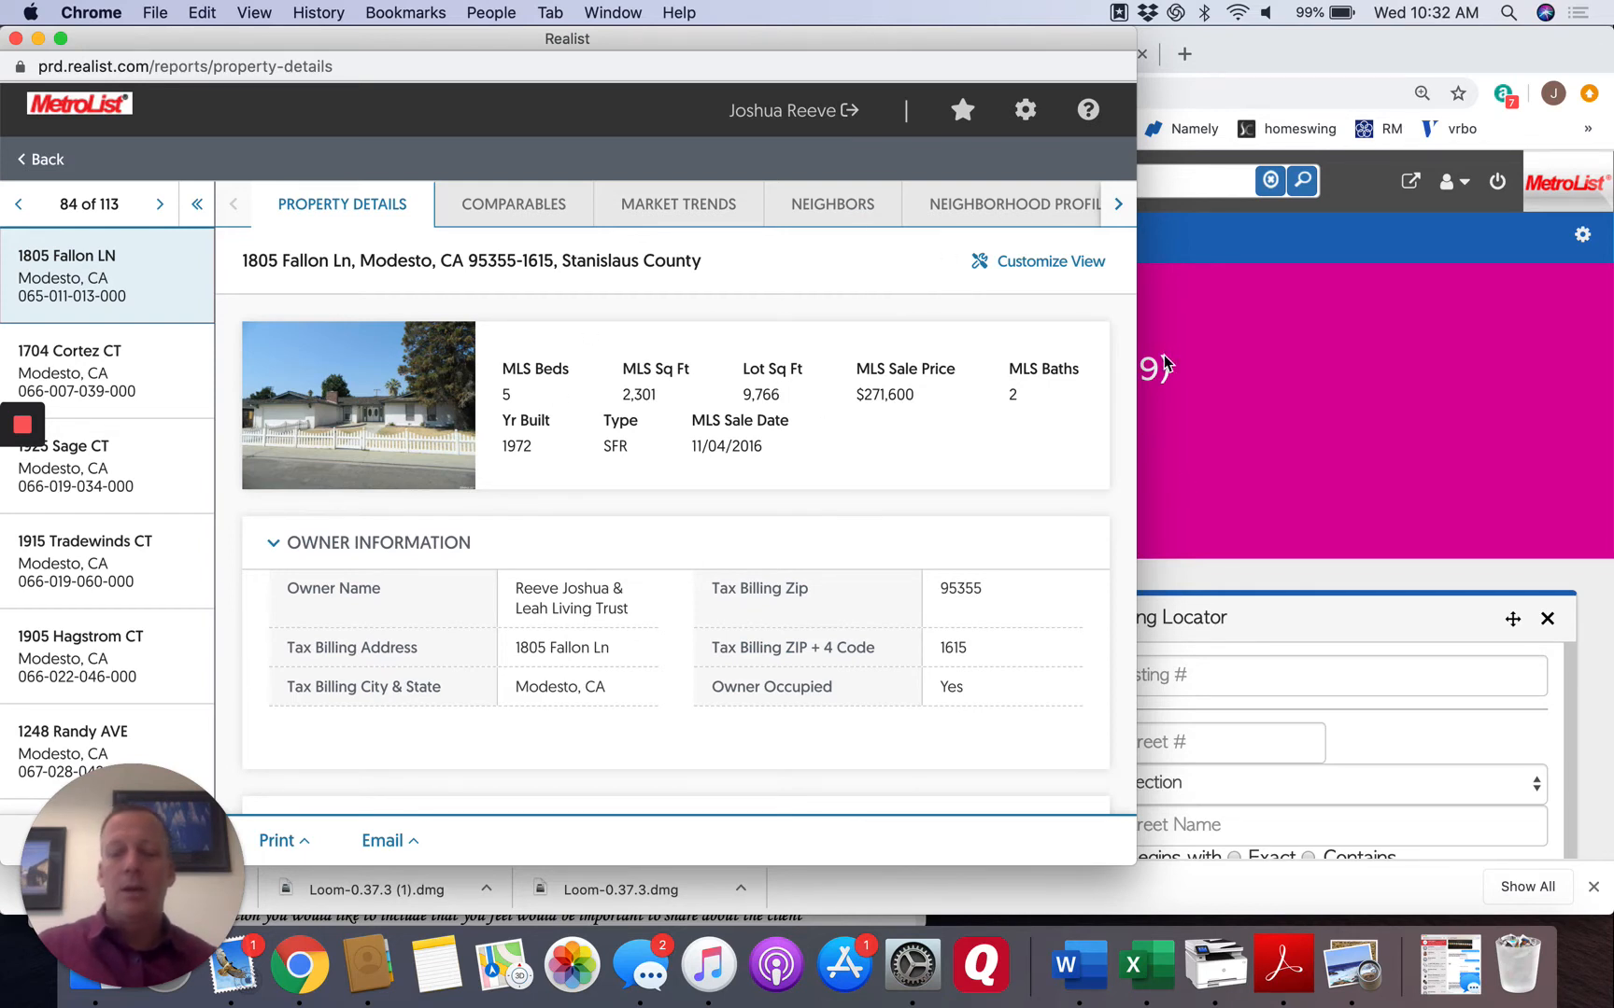
Minimize the property report, switch to PMZ Plus, and start a new CMA with the HomeWorth CMA tool in Client Management.
{"action": "left_click", "coordinate": [38, 39]}
{"action": "left_click", "coordinate": [744, 54]}
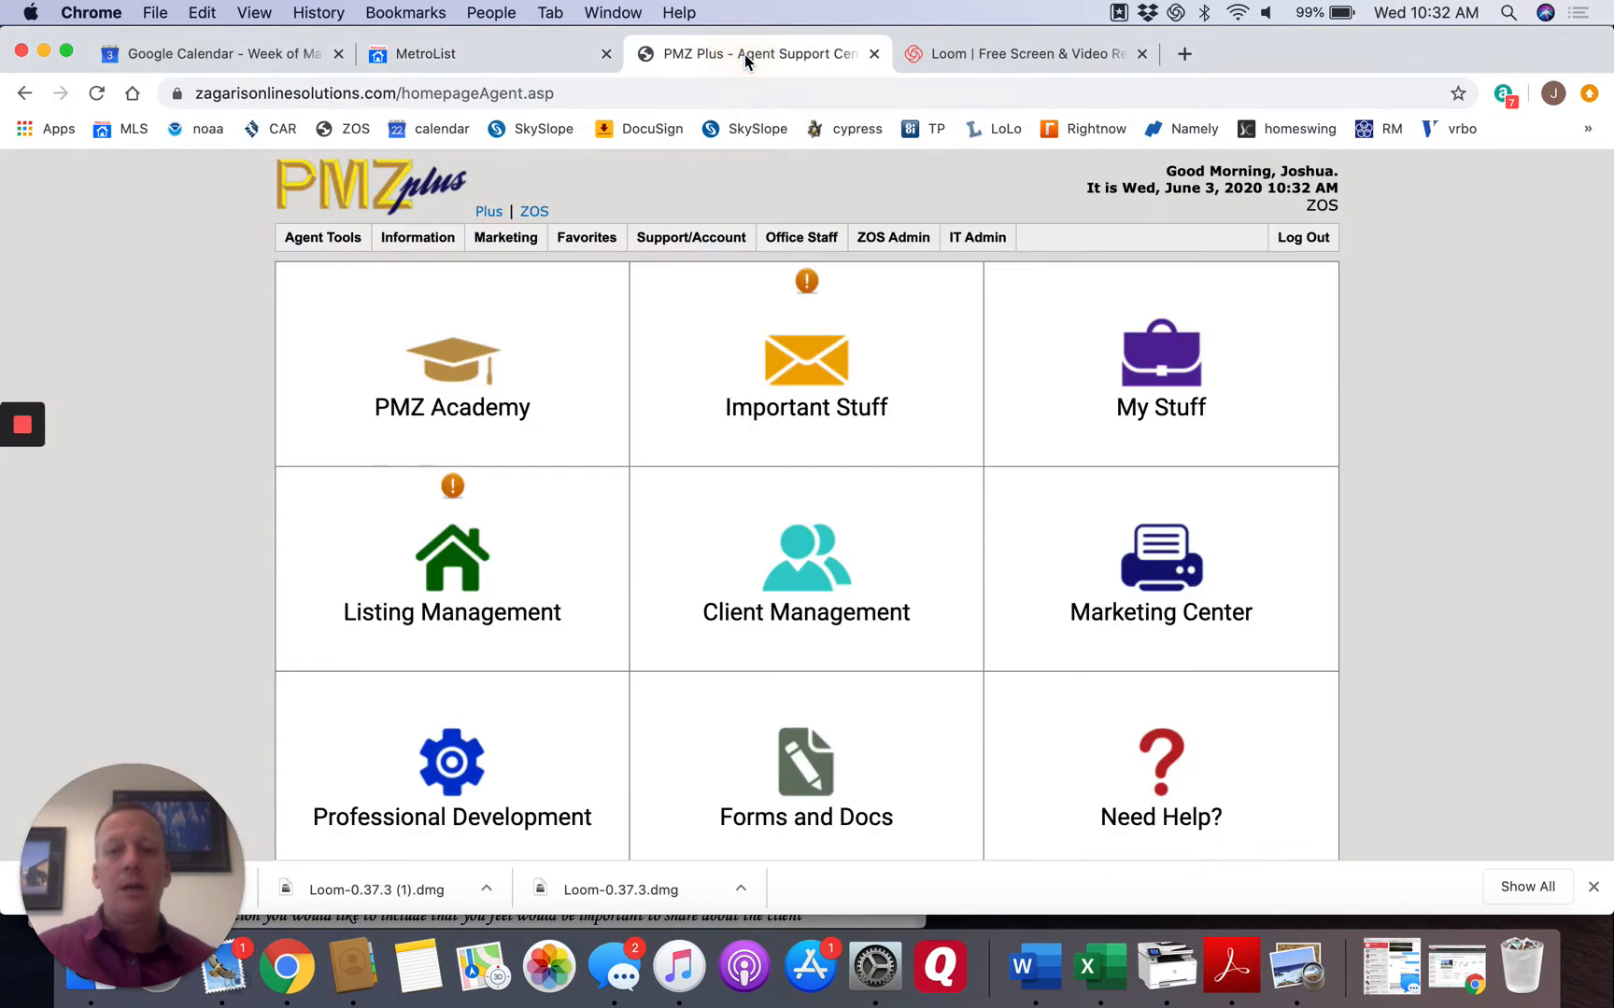
{"action": "left_click", "coordinate": [810, 618]}
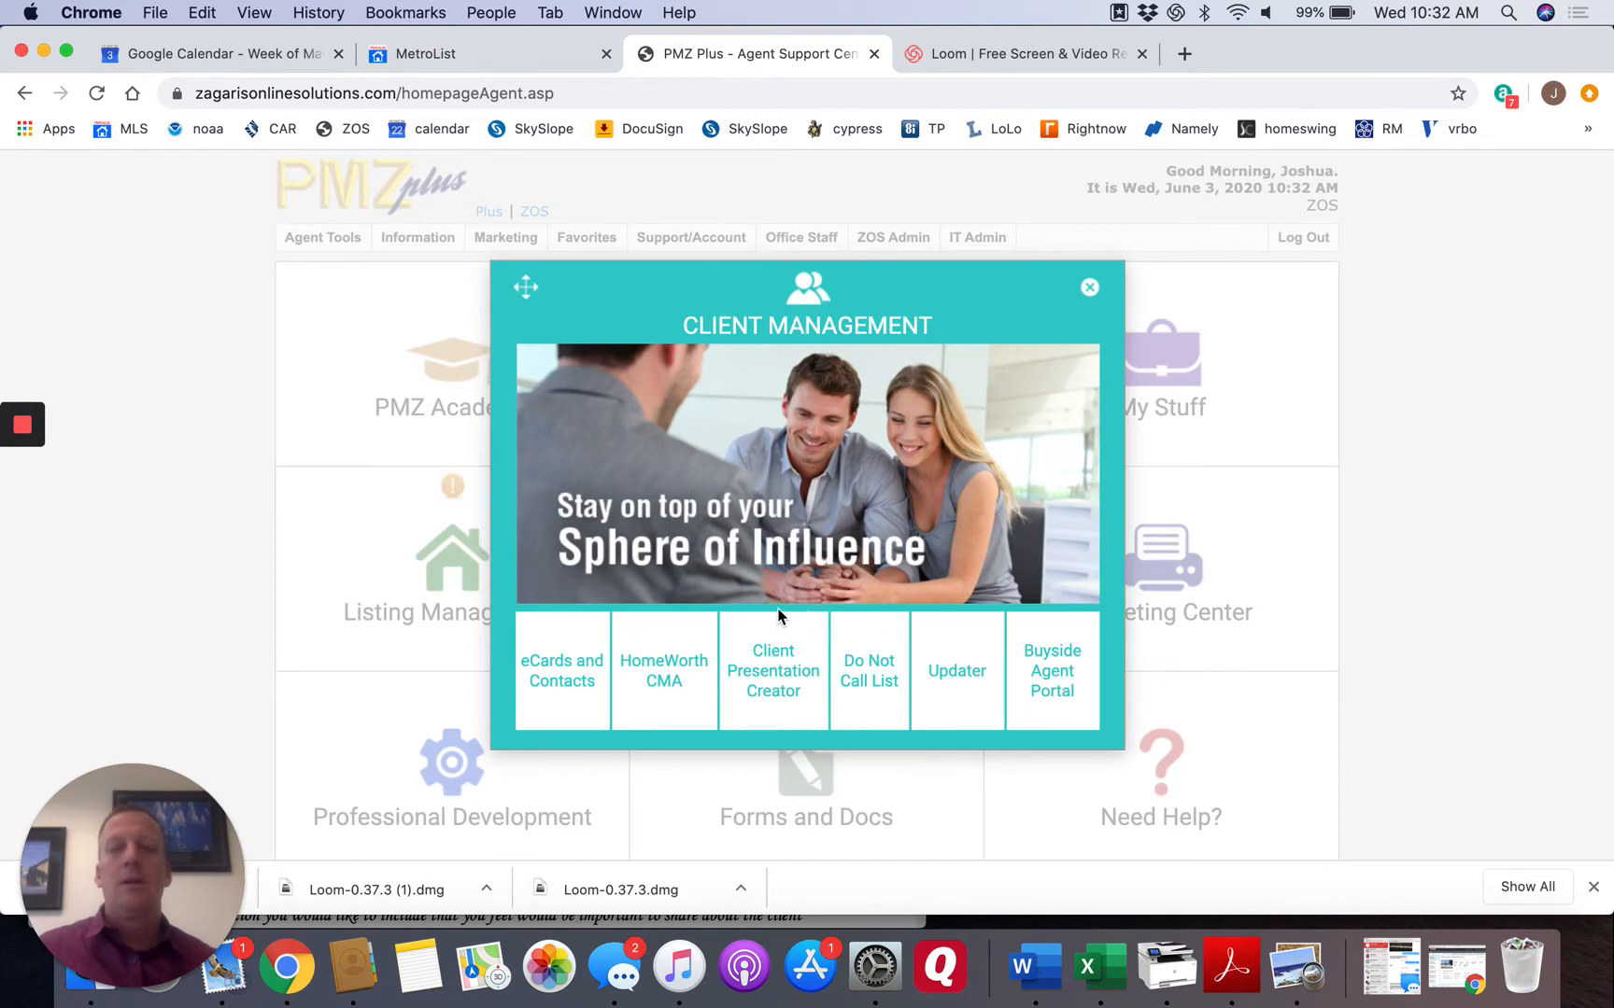
{"action": "left_click", "coordinate": [670, 678]}
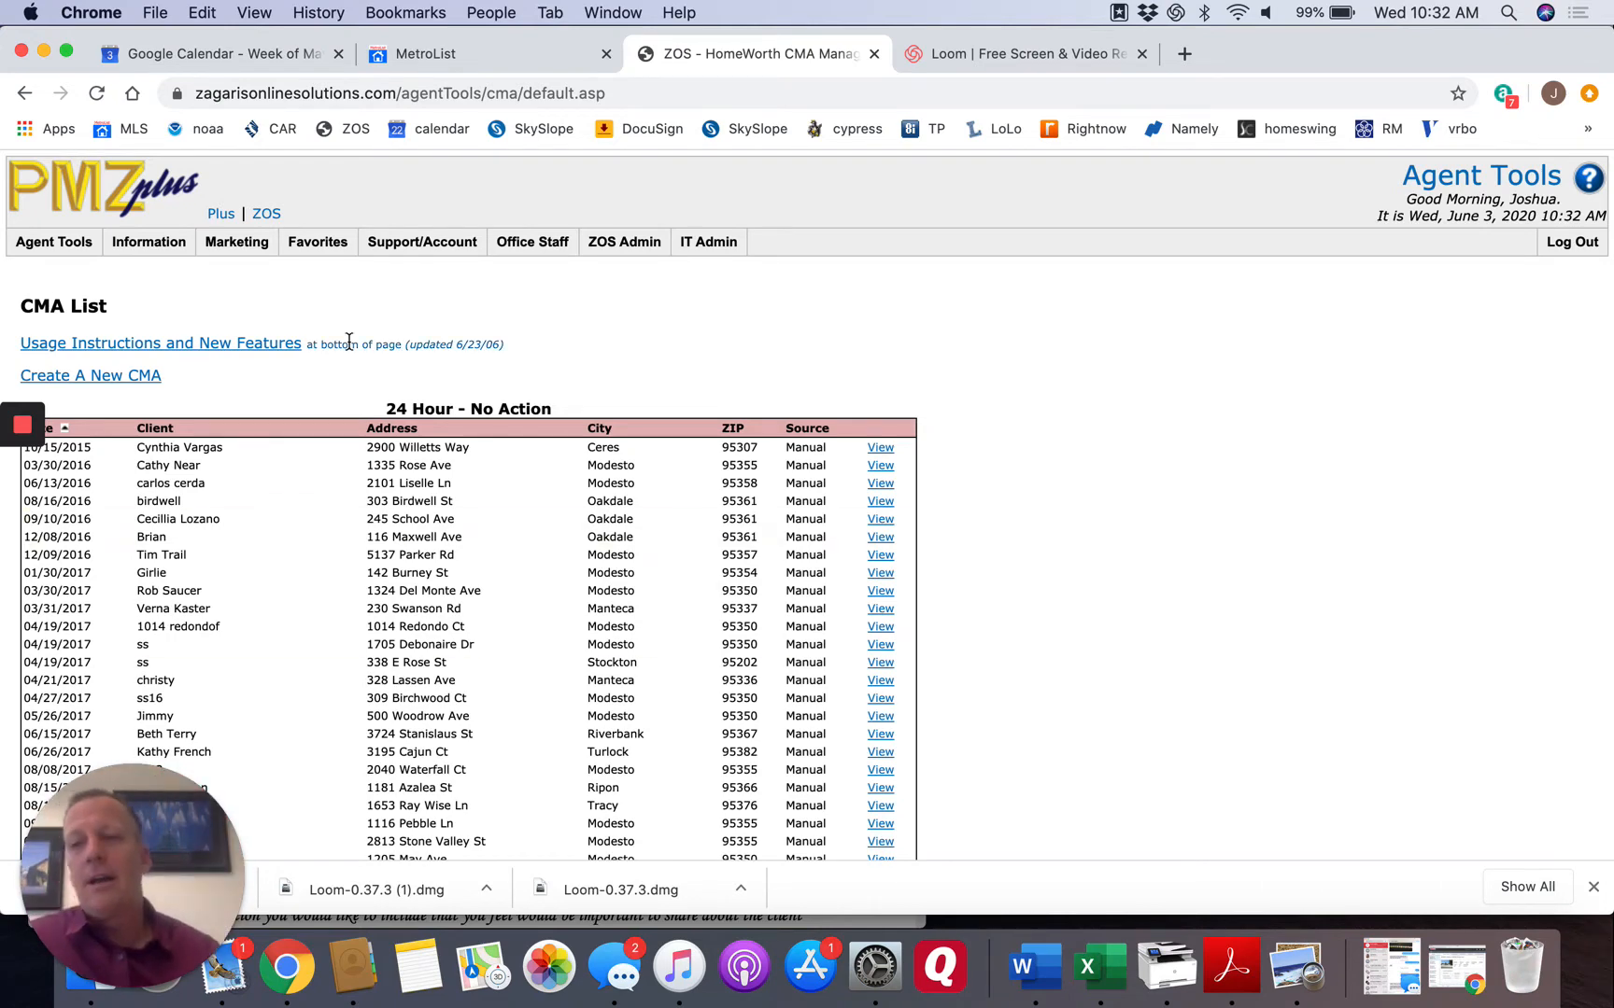
{"action": "left_click", "coordinate": [126, 377]}
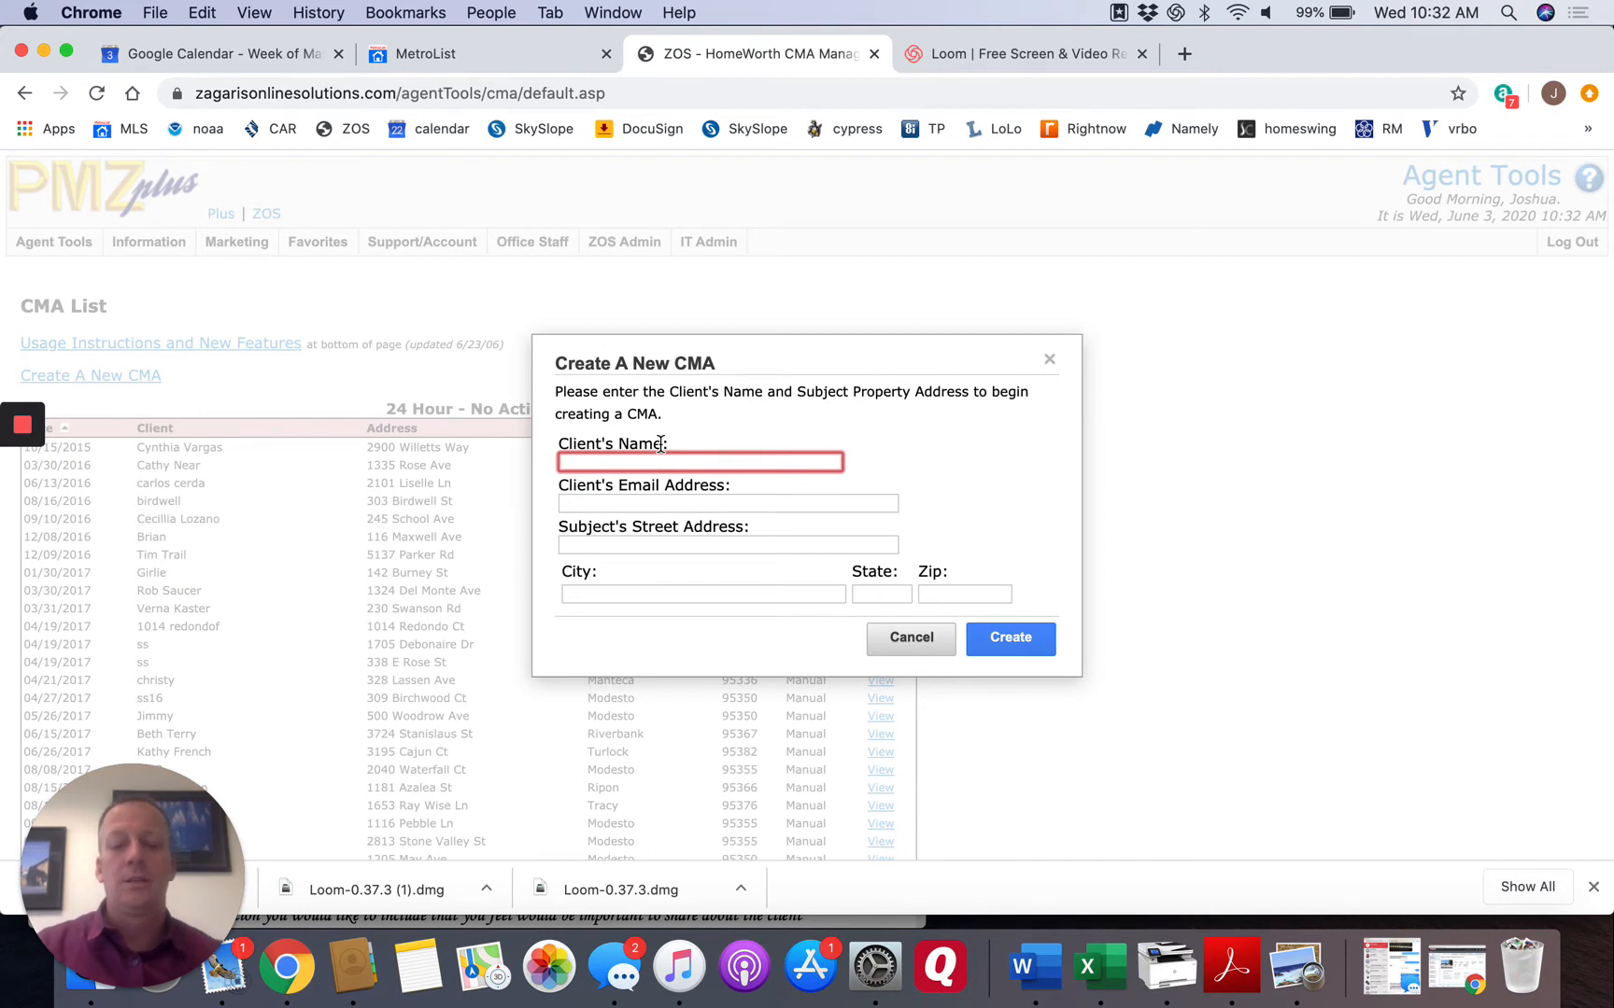
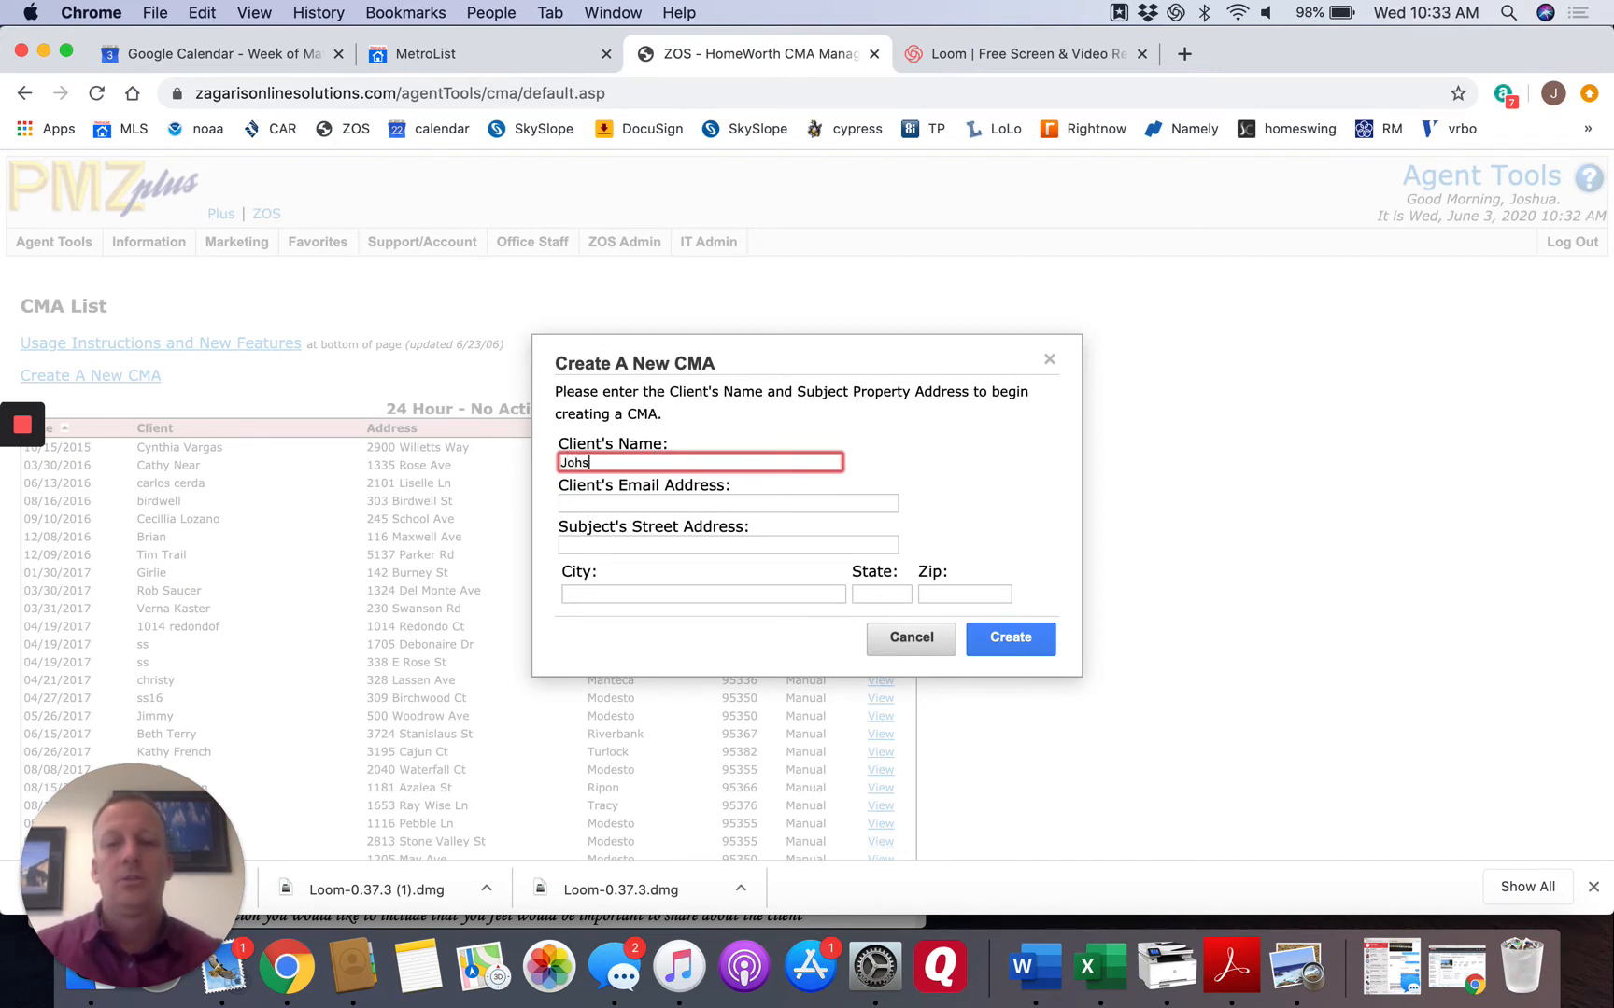
Enter the client's full name and email address for the new CMA.
{"action": "key", "text": "Tab"}
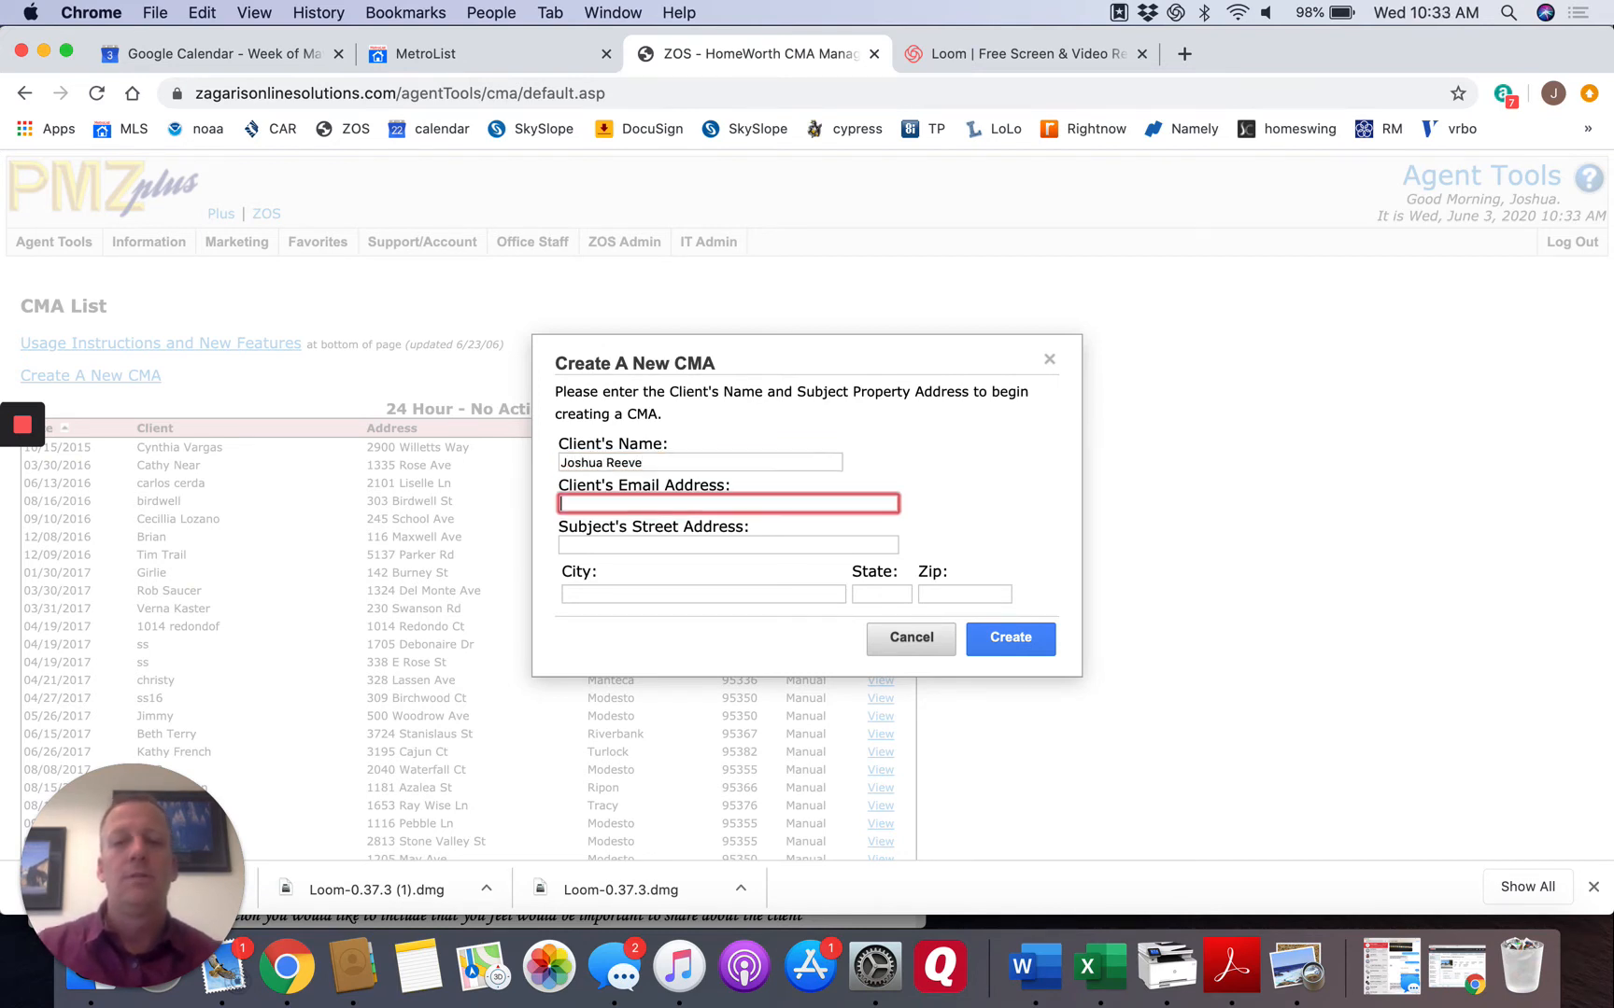
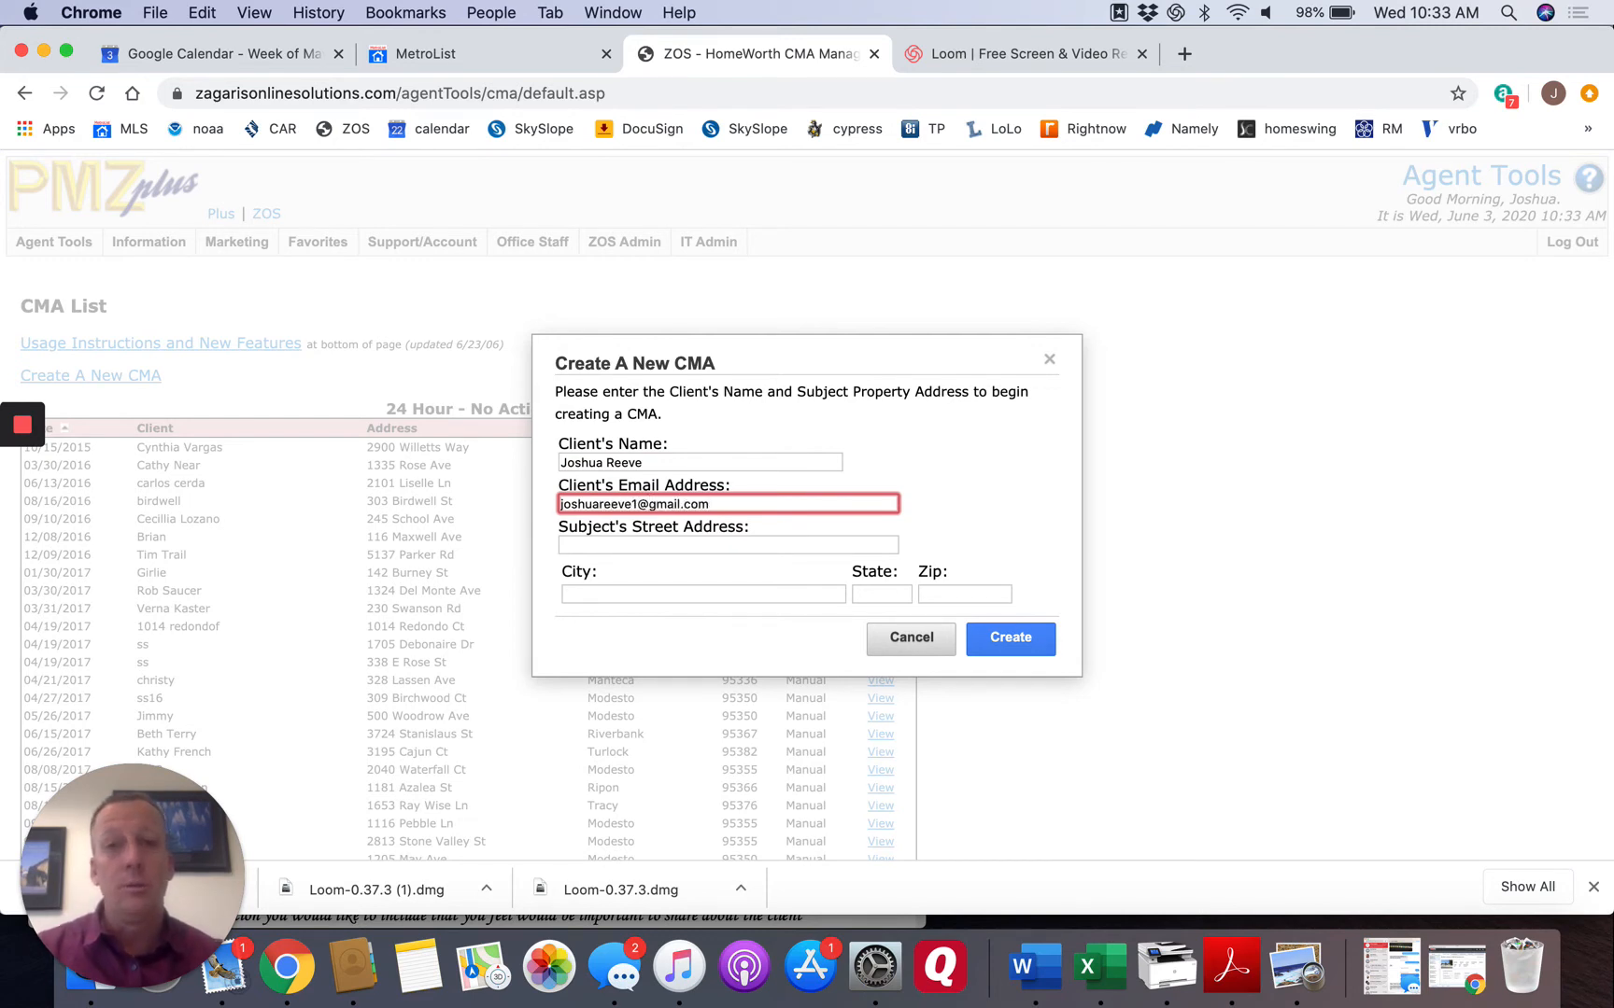
Fill in the subject property's street address, city, state and ZIP code, and create the CMA.
{"action": "key", "text": "Tab"}
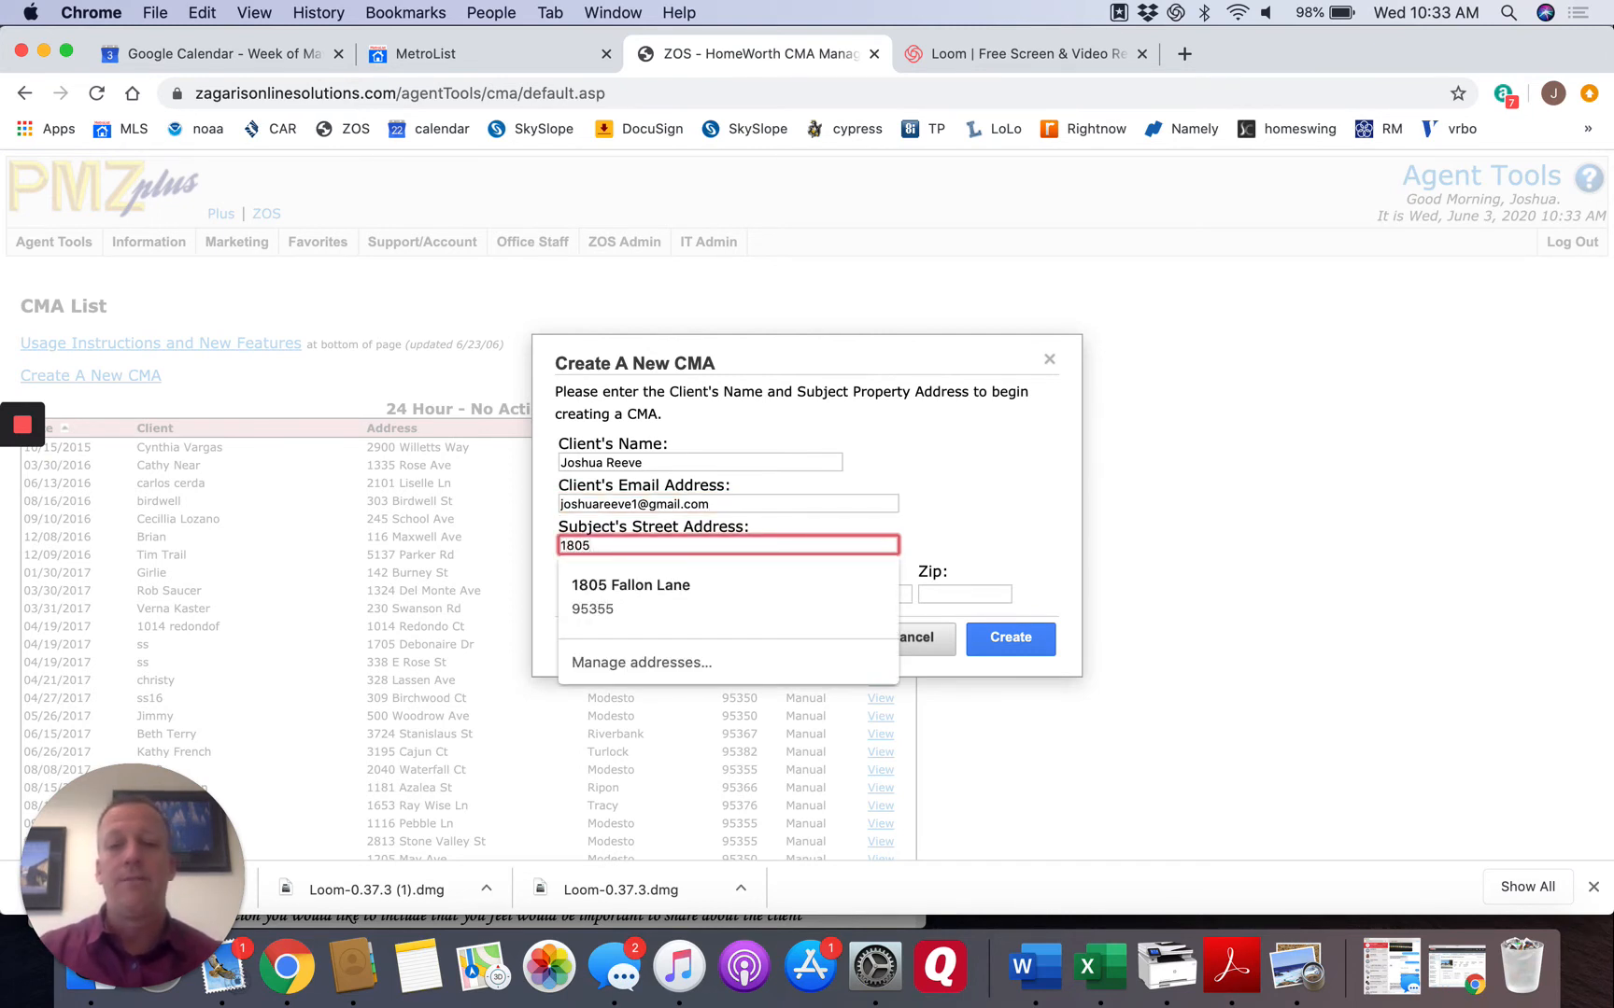
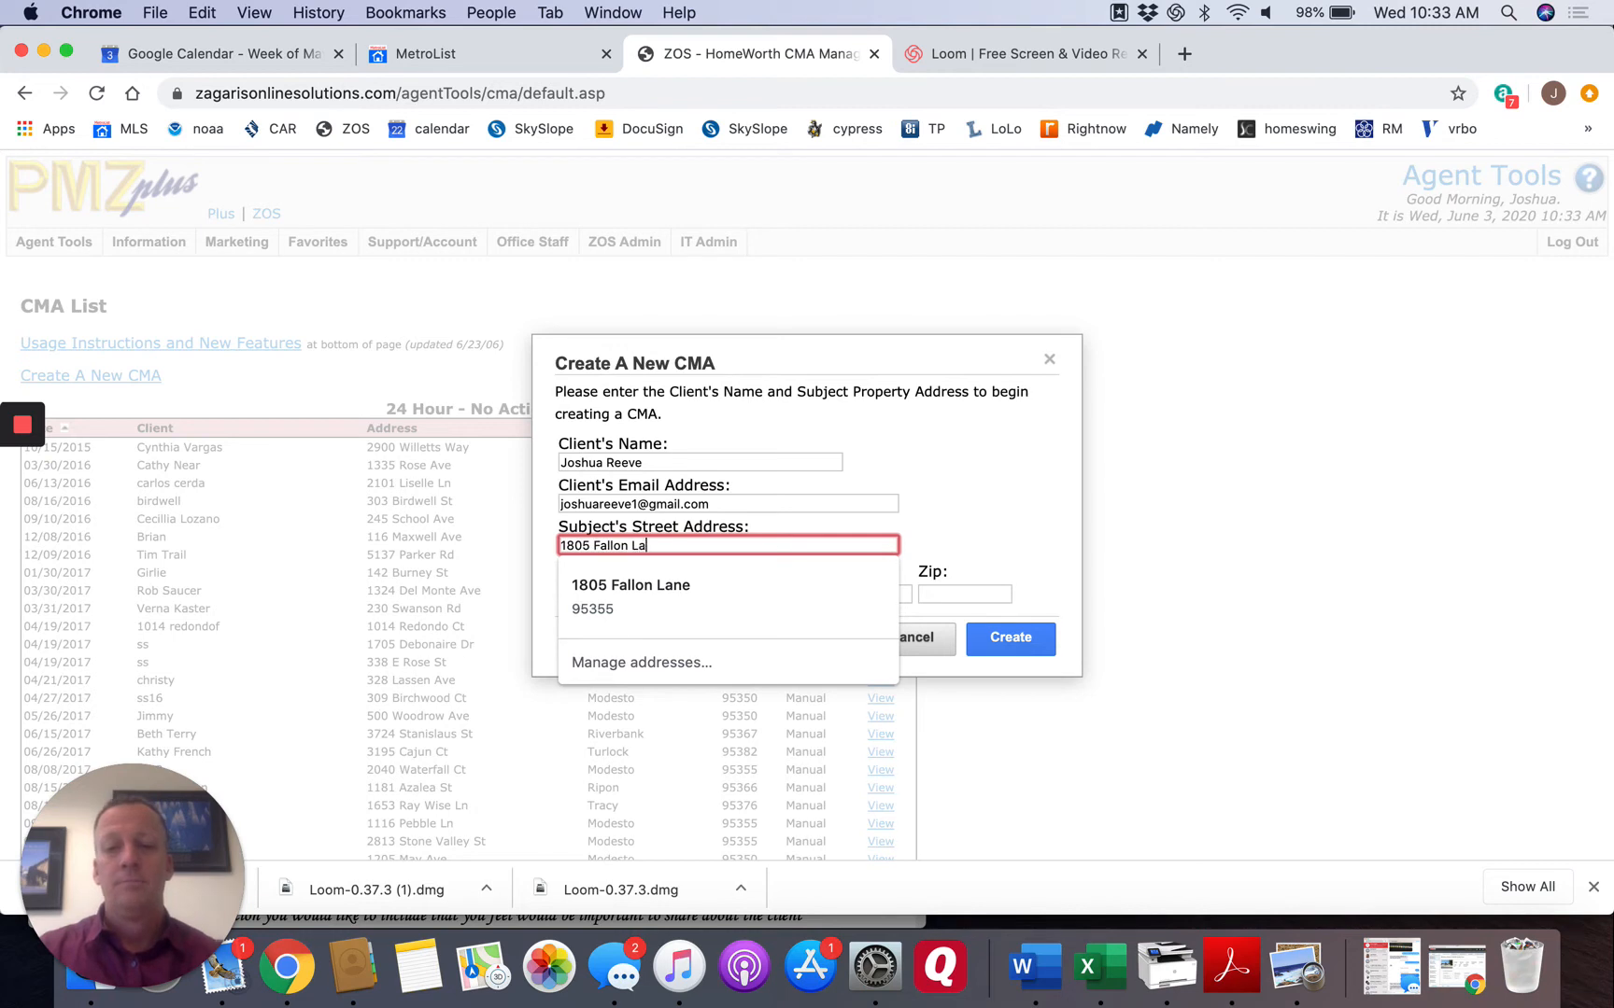
{"action": "key", "text": "Tab"}
{"action": "type", "text": "Mode"}
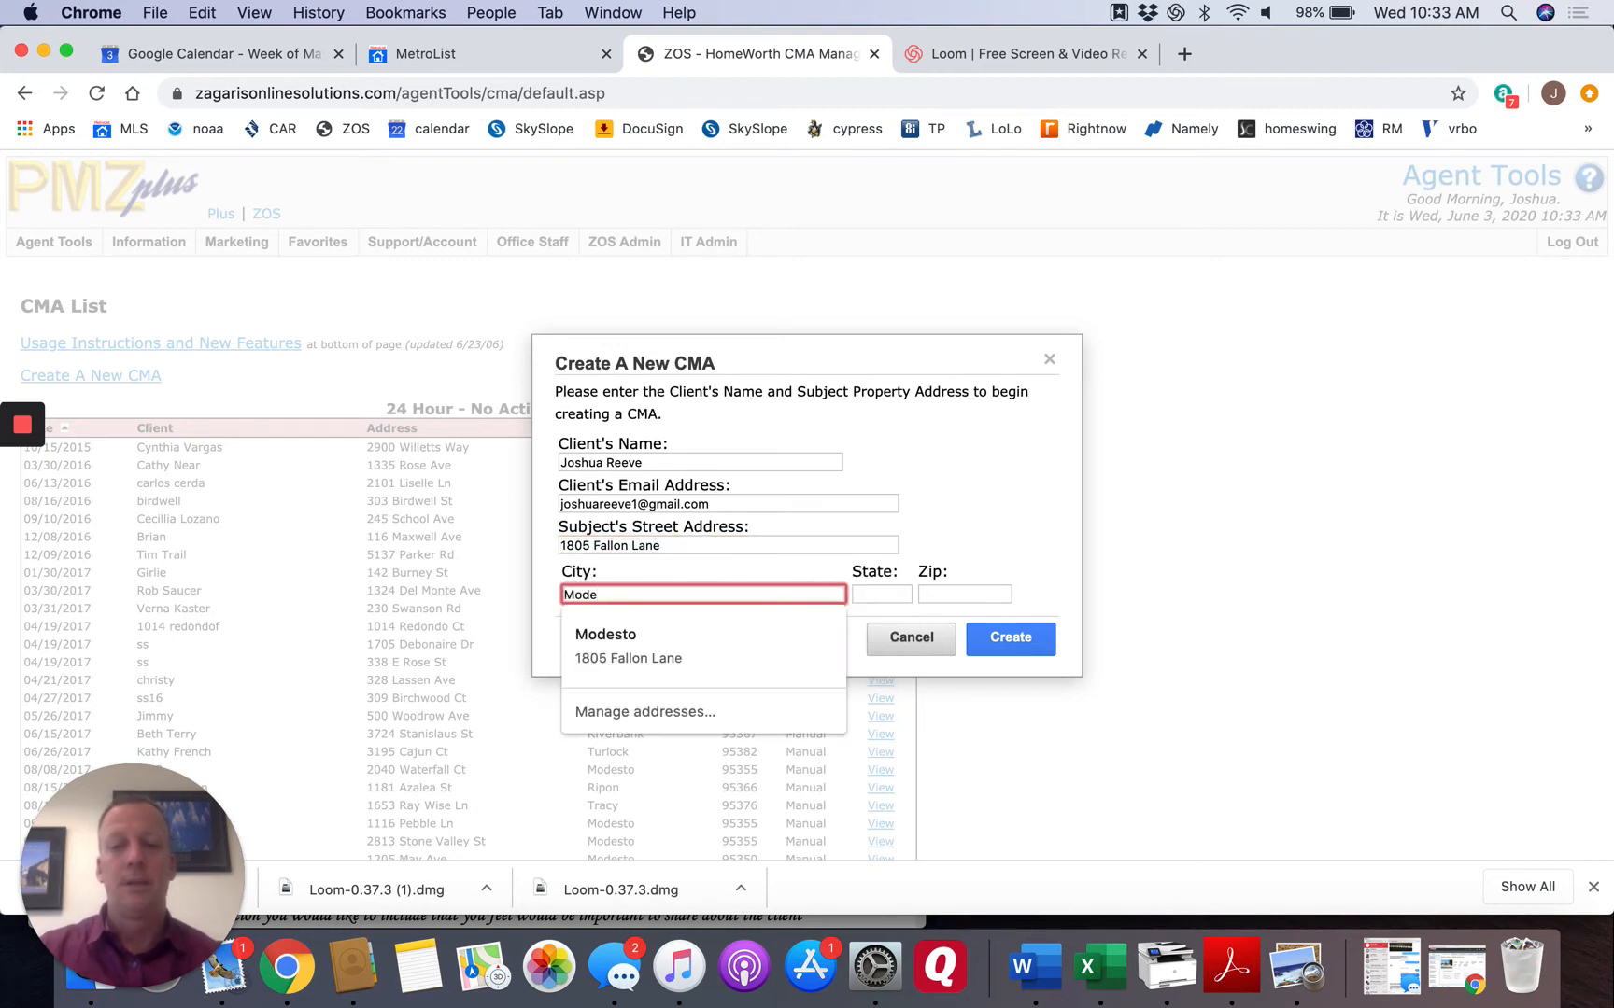
{"action": "type", "text": "sto"}
{"action": "key", "text": "Tab"}
{"action": "type", "text": "CA"}
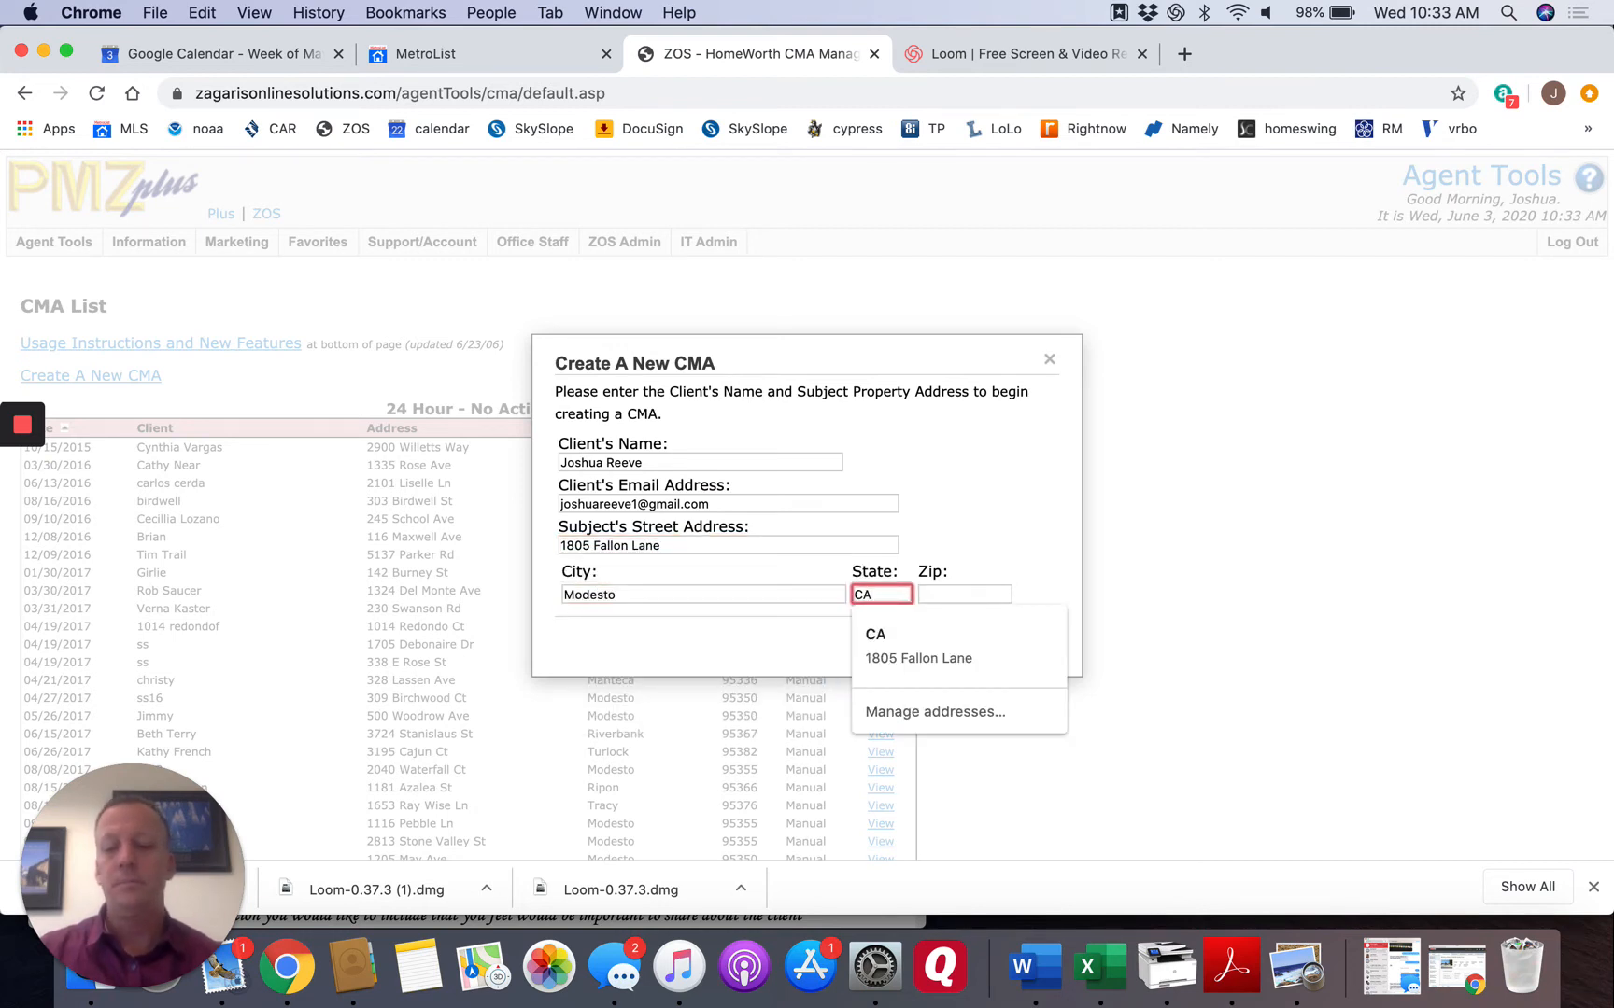
{"action": "key", "text": "Tab"}
{"action": "type", "text": "95355"}
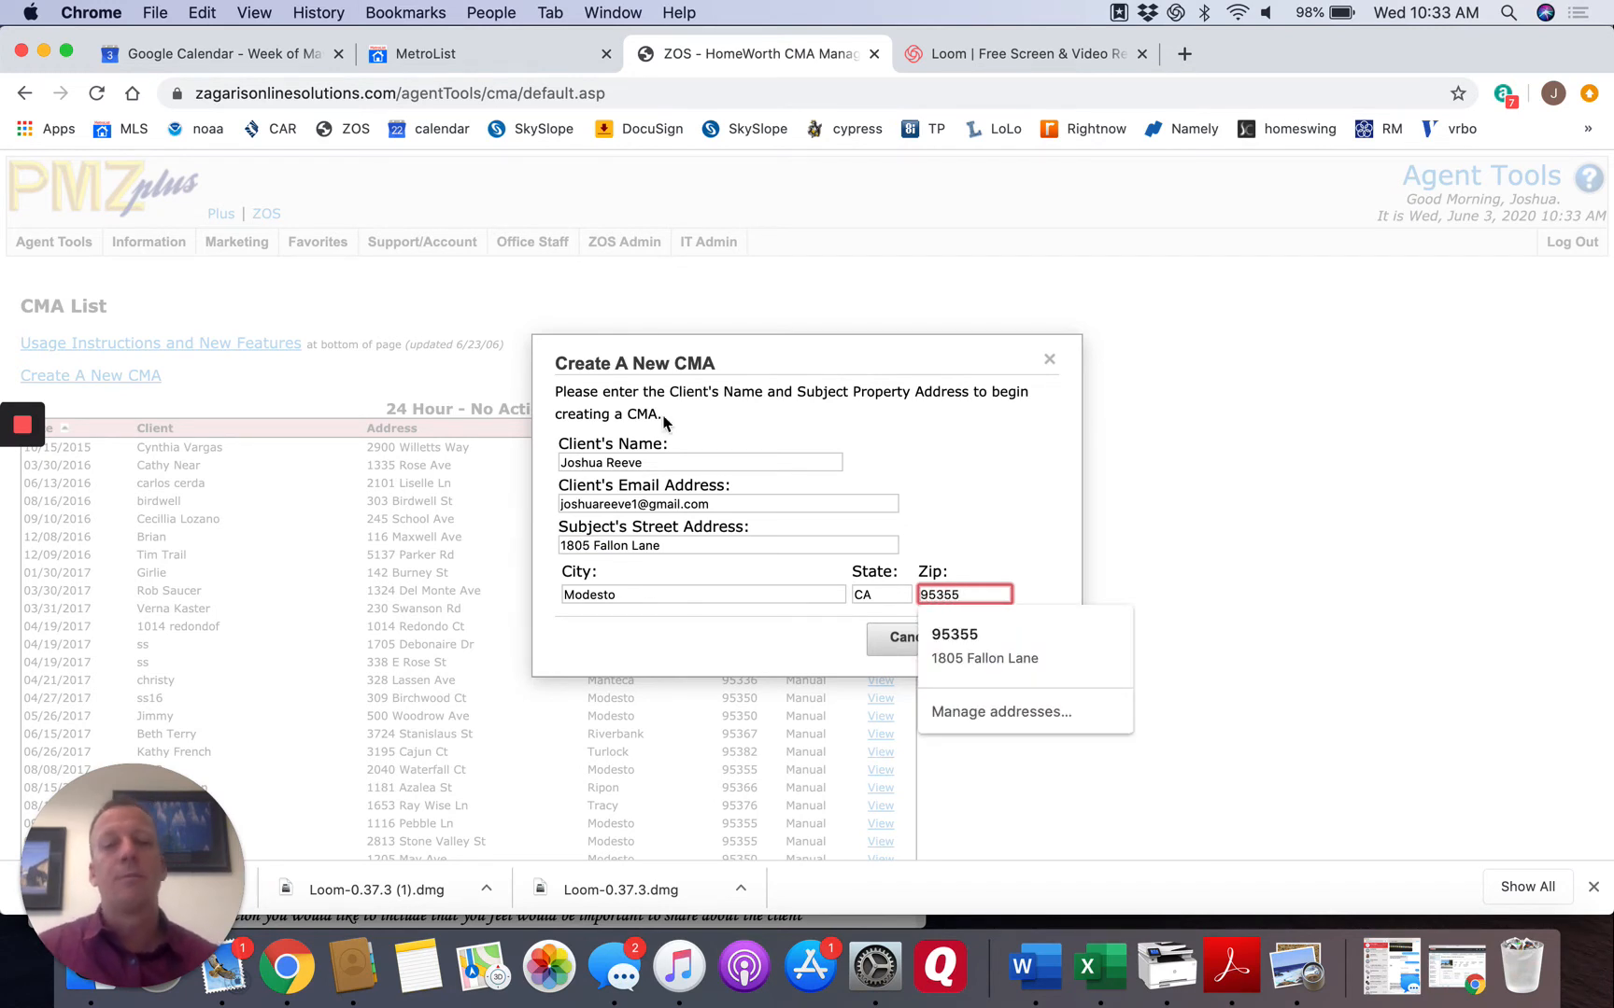
{"action": "left_click", "coordinate": [898, 439]}
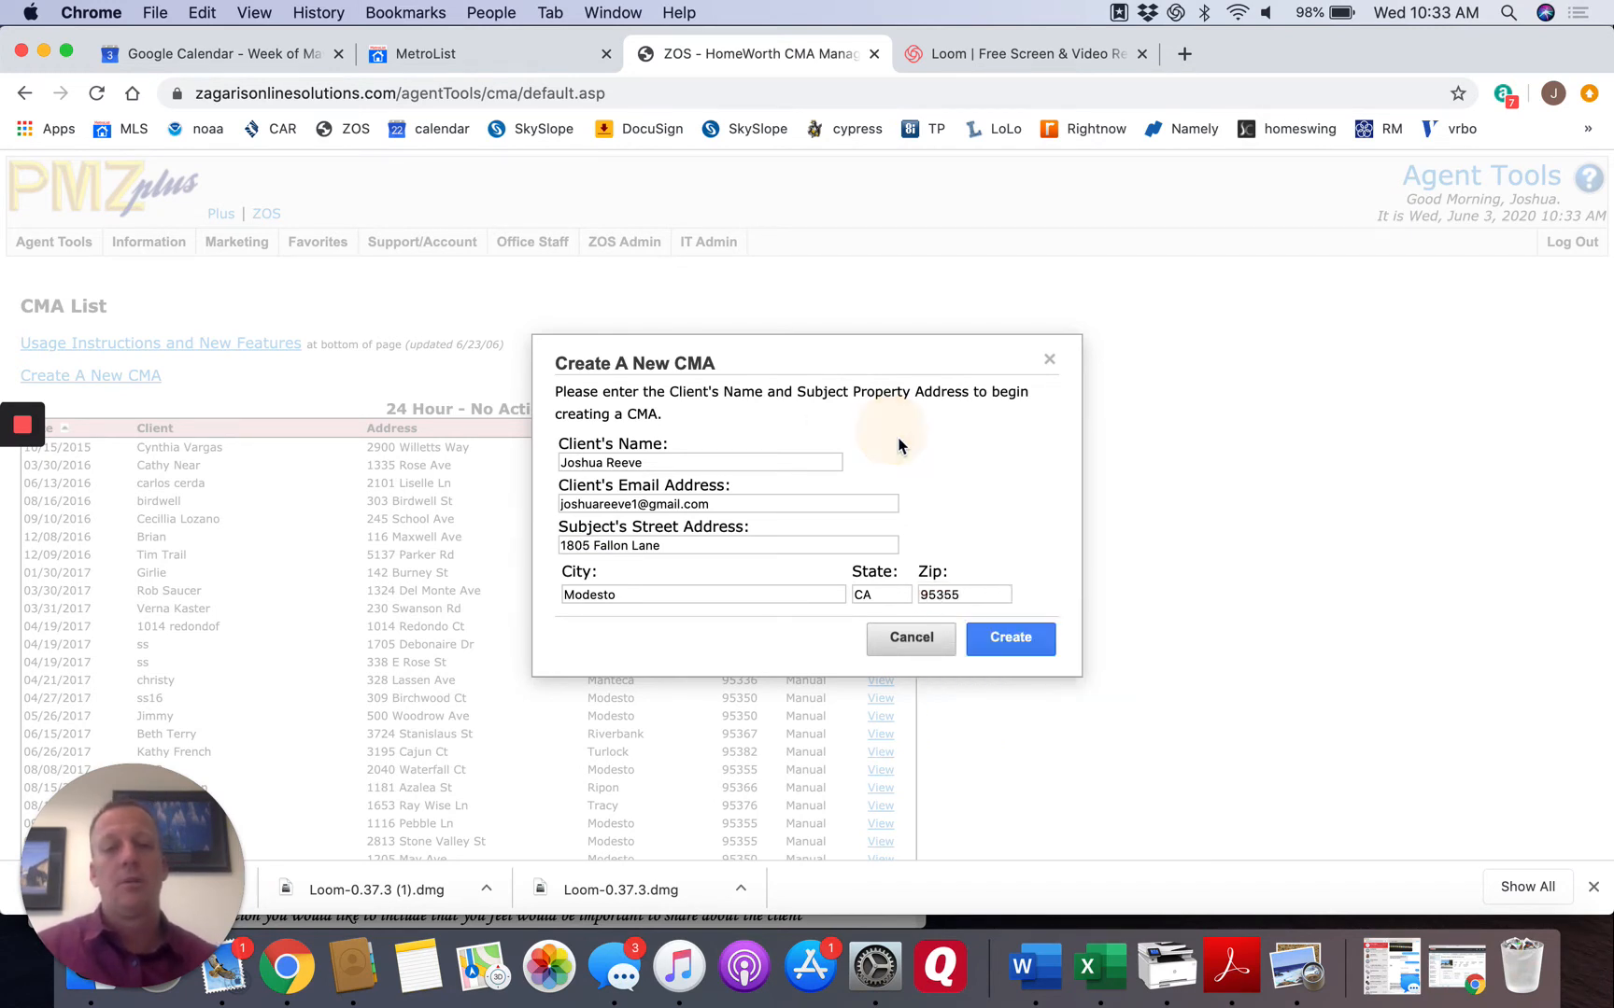
{"action": "left_click", "coordinate": [1011, 639]}
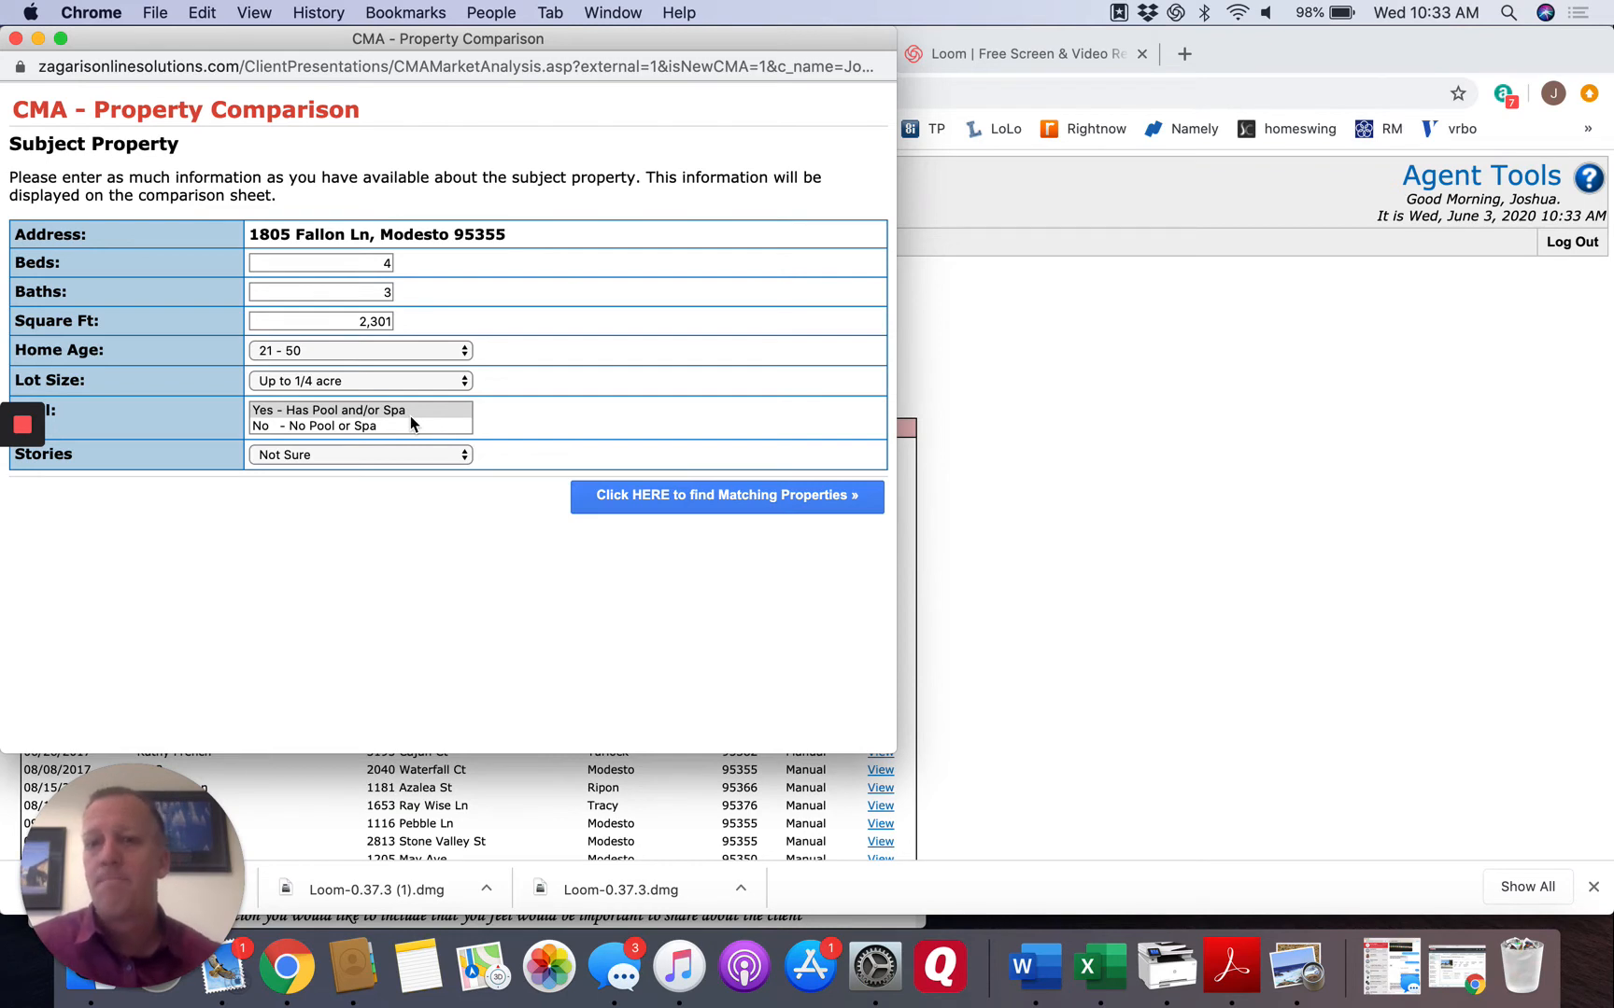
Set the subject property's stories to 1 and find its matching properties.
{"action": "left_click", "coordinate": [368, 452]}
{"action": "left_click", "coordinate": [350, 472]}
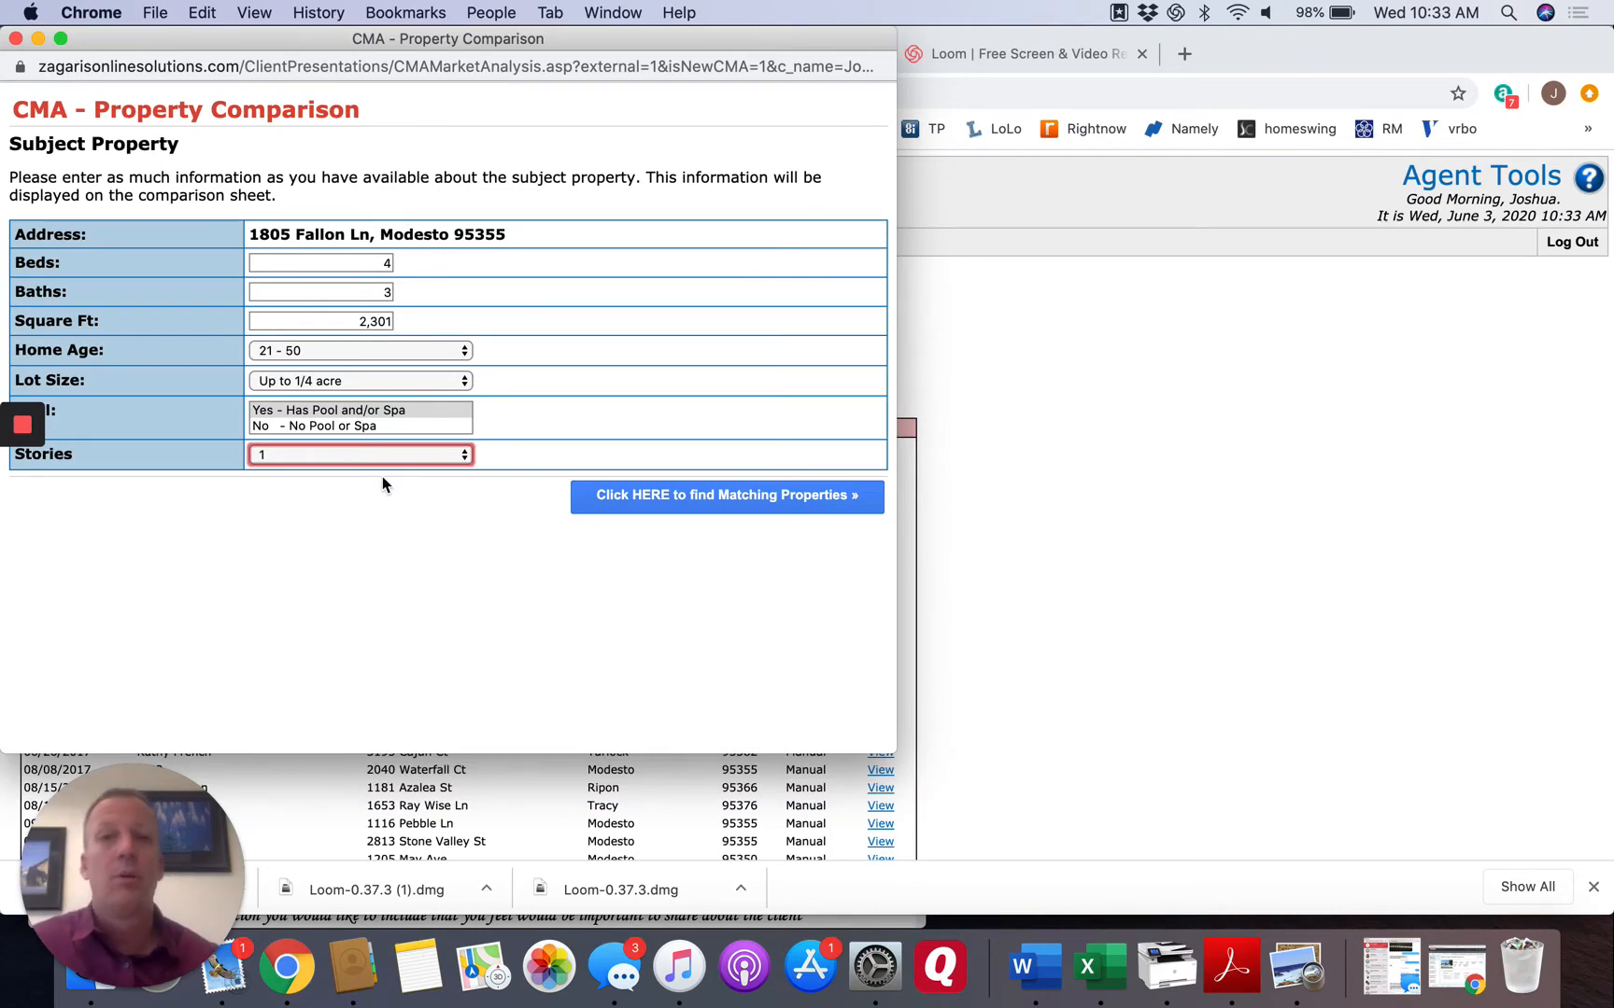
{"action": "left_click", "coordinate": [753, 502]}
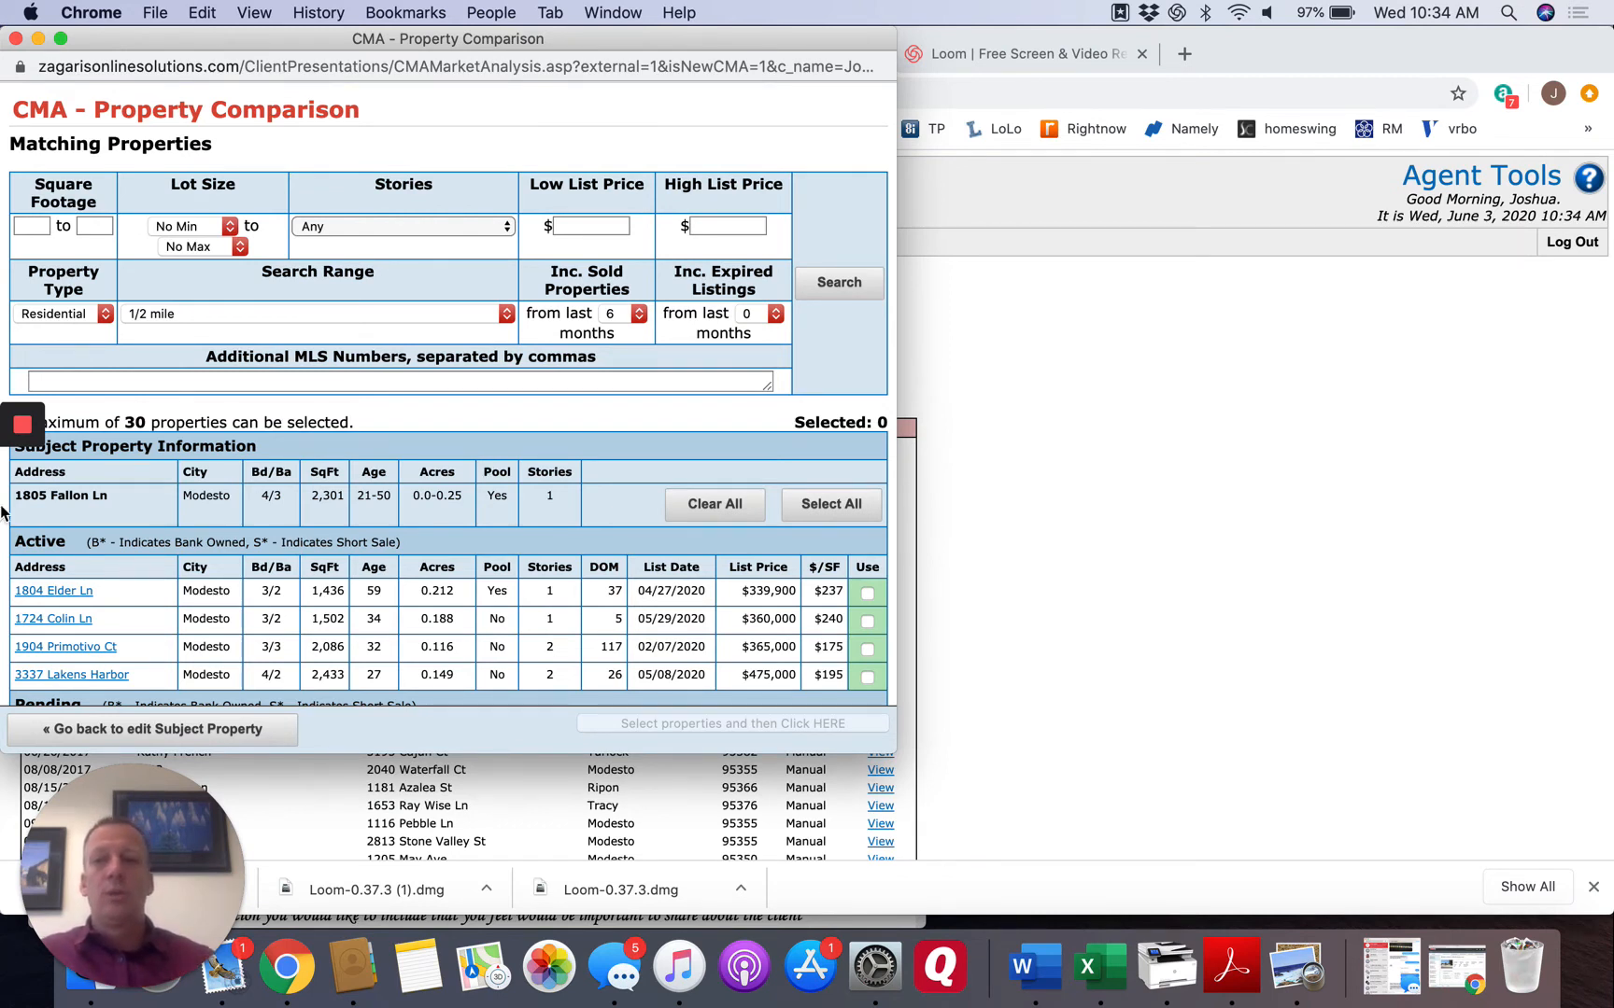
Limit the matching properties to 1800 to 3000 square feet and rerun the search.
{"action": "left_click", "coordinate": [44, 226]}
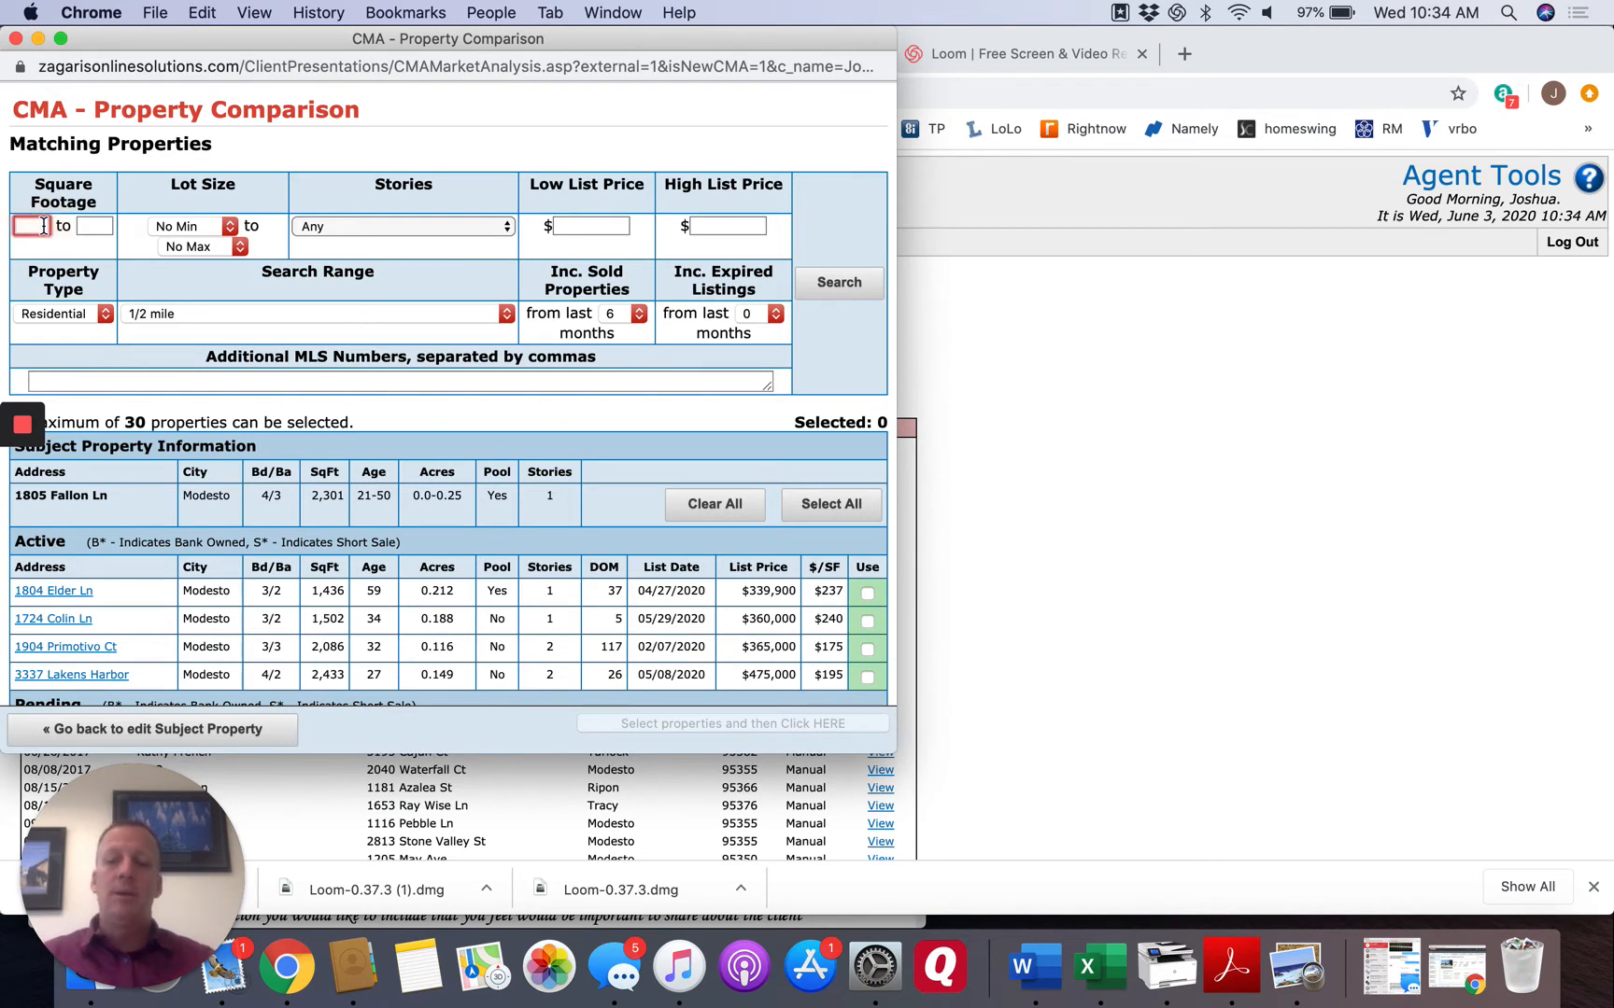
{"action": "type", "text": "1800"}
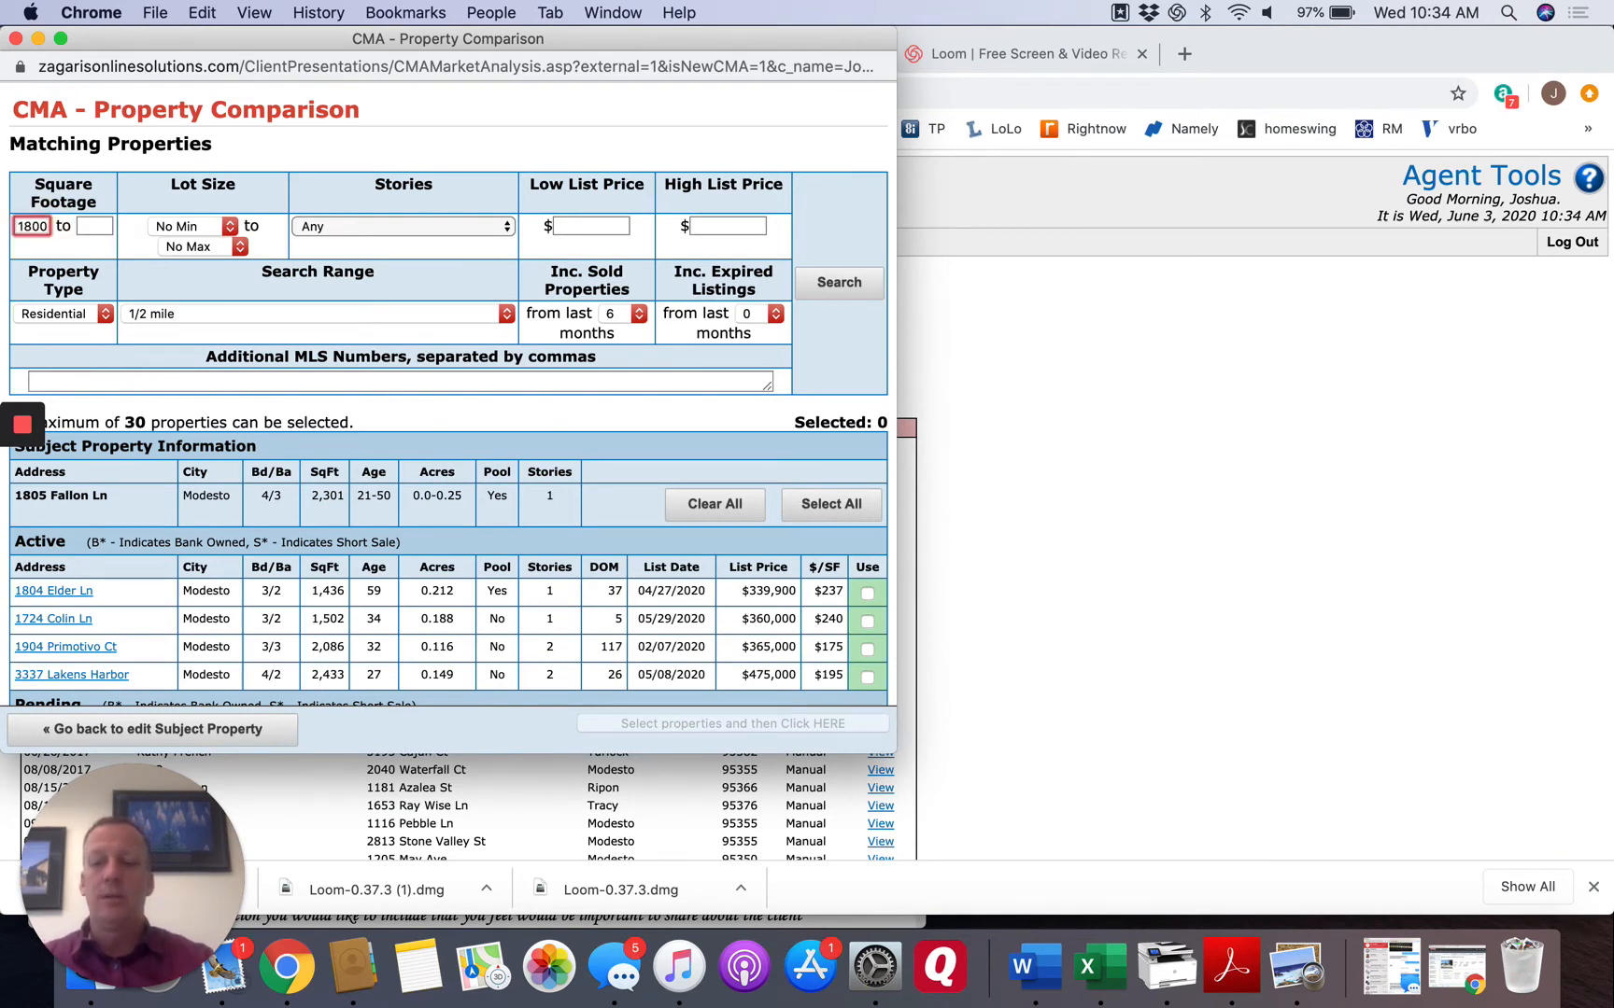
{"action": "key", "text": "Tab"}
{"action": "type", "text": "300"}
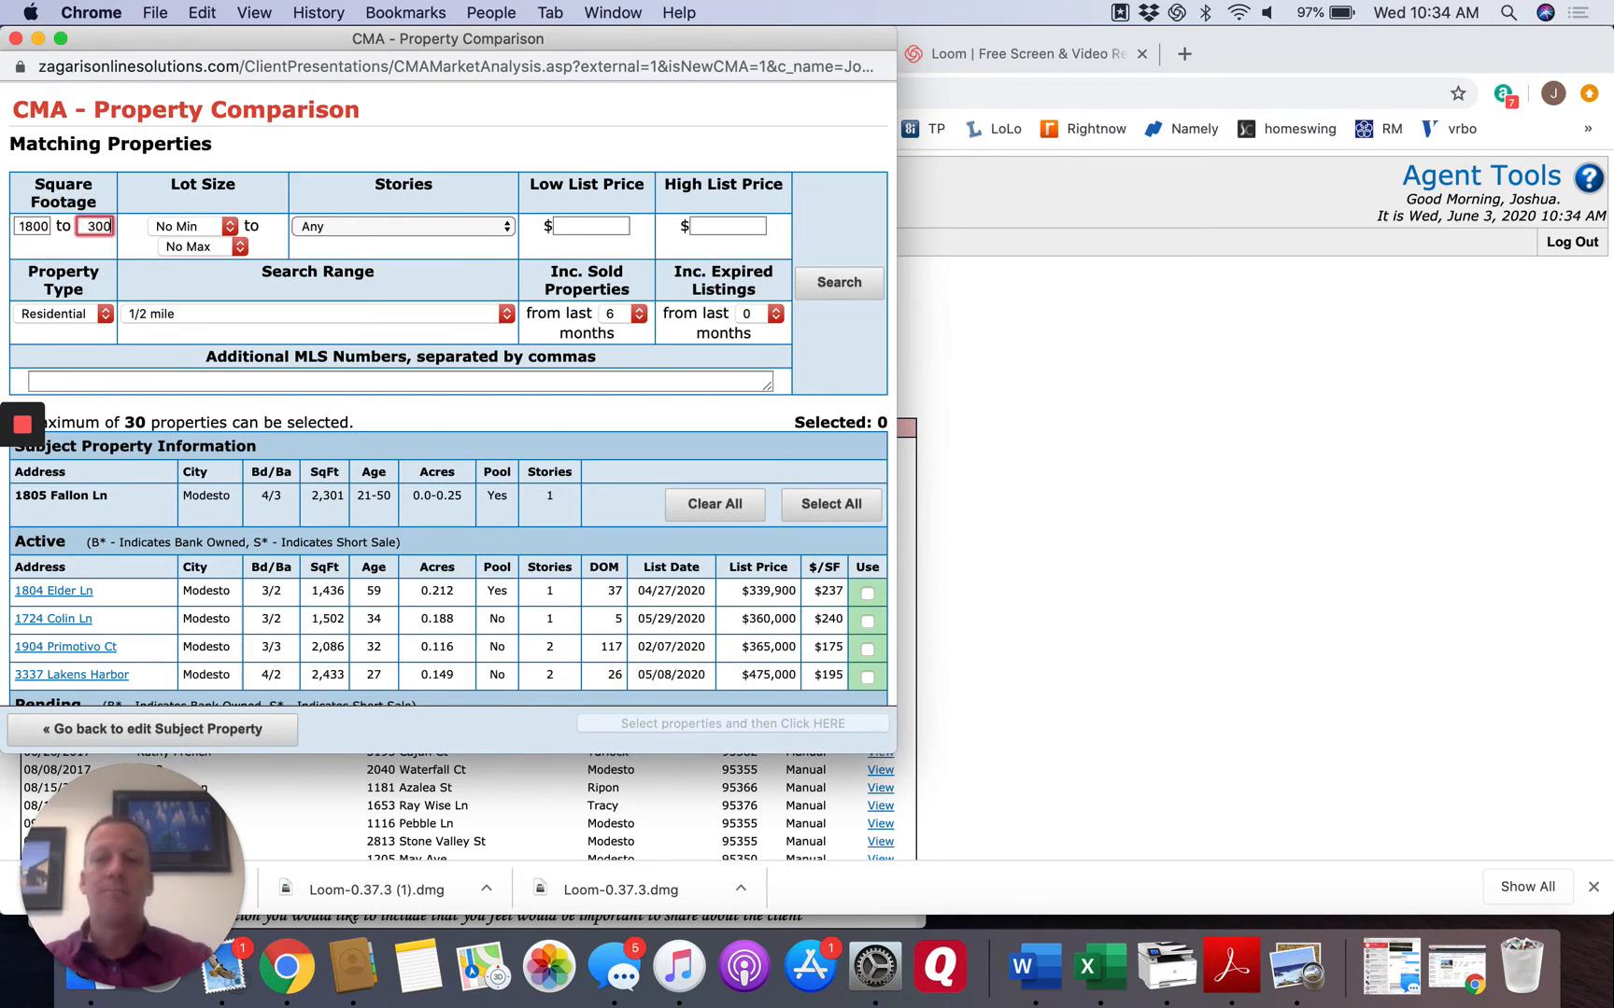
{"action": "type", "text": "0"}
{"action": "key", "text": "Tab"}
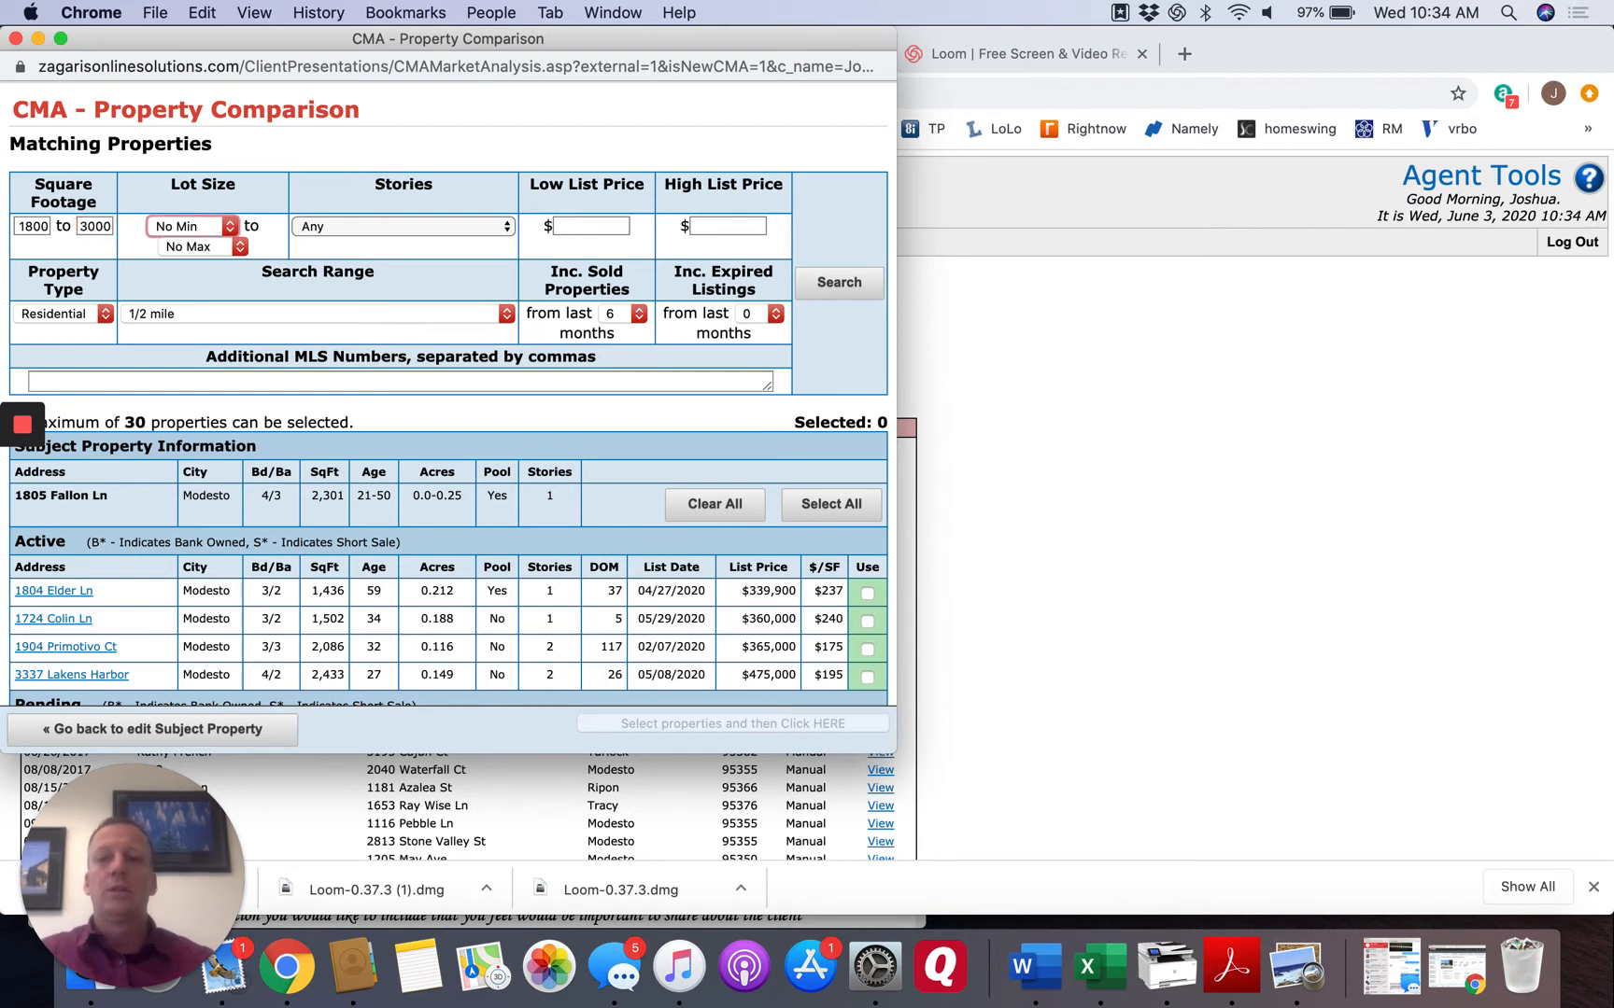
{"action": "left_click", "coordinate": [827, 291]}
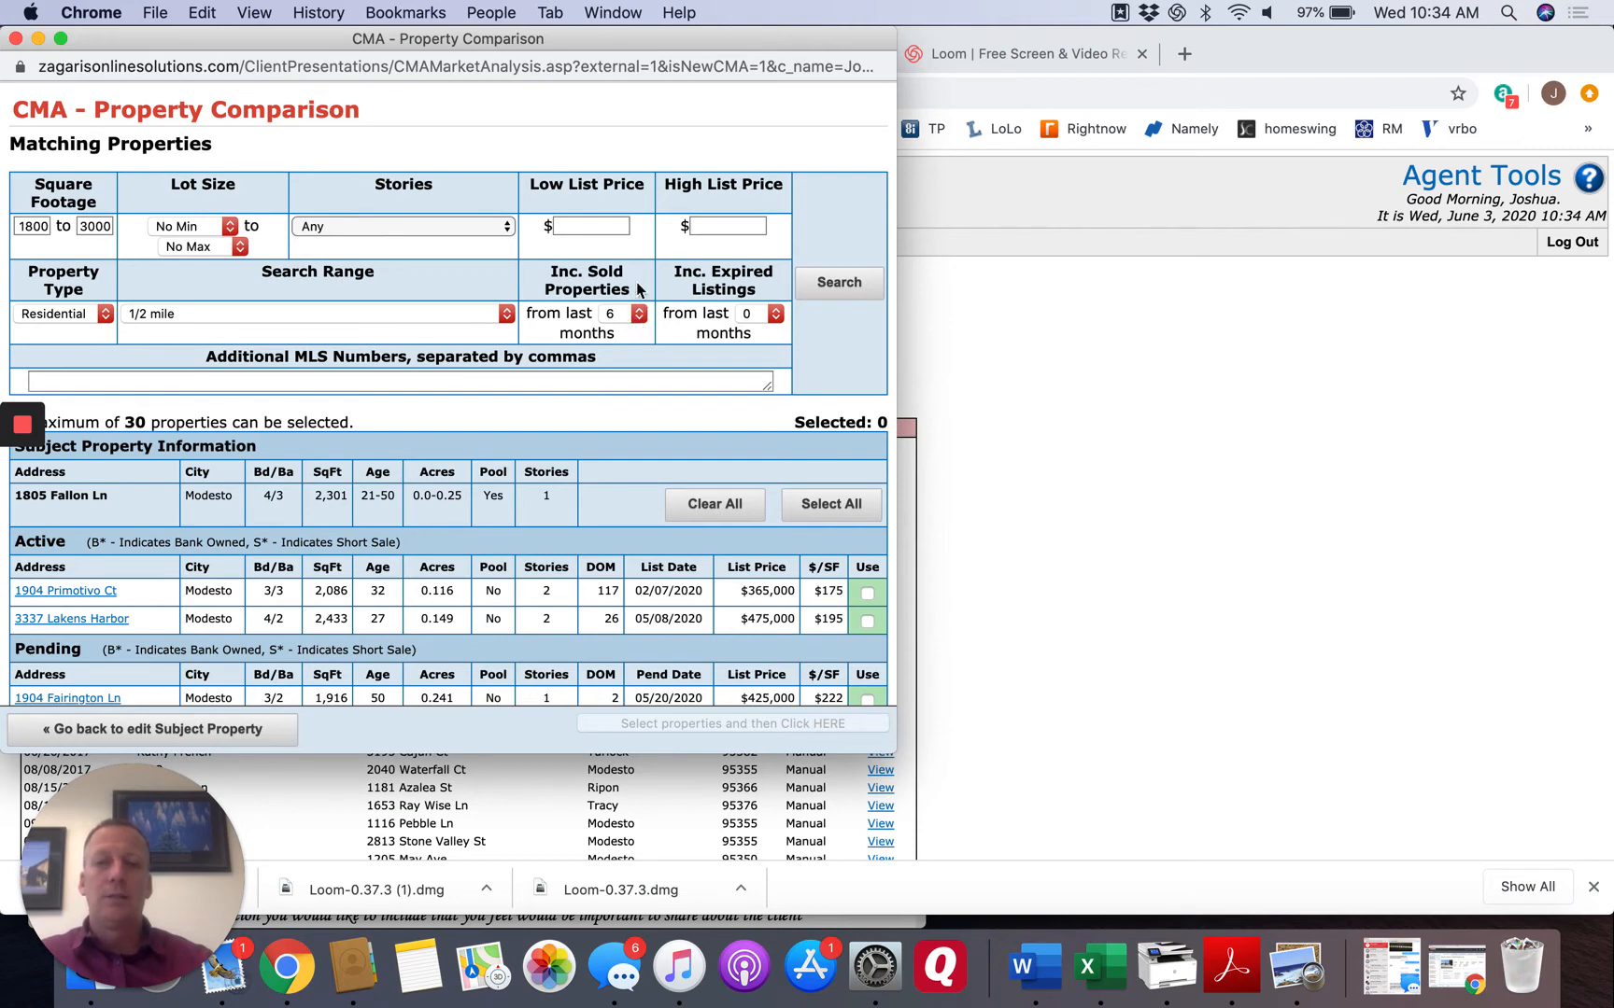
Include both active listings and all three pending listings as comparables for the CMA.
{"action": "scroll", "coordinate": [627, 415], "scroll_direction": "down", "scroll_amount": 2}
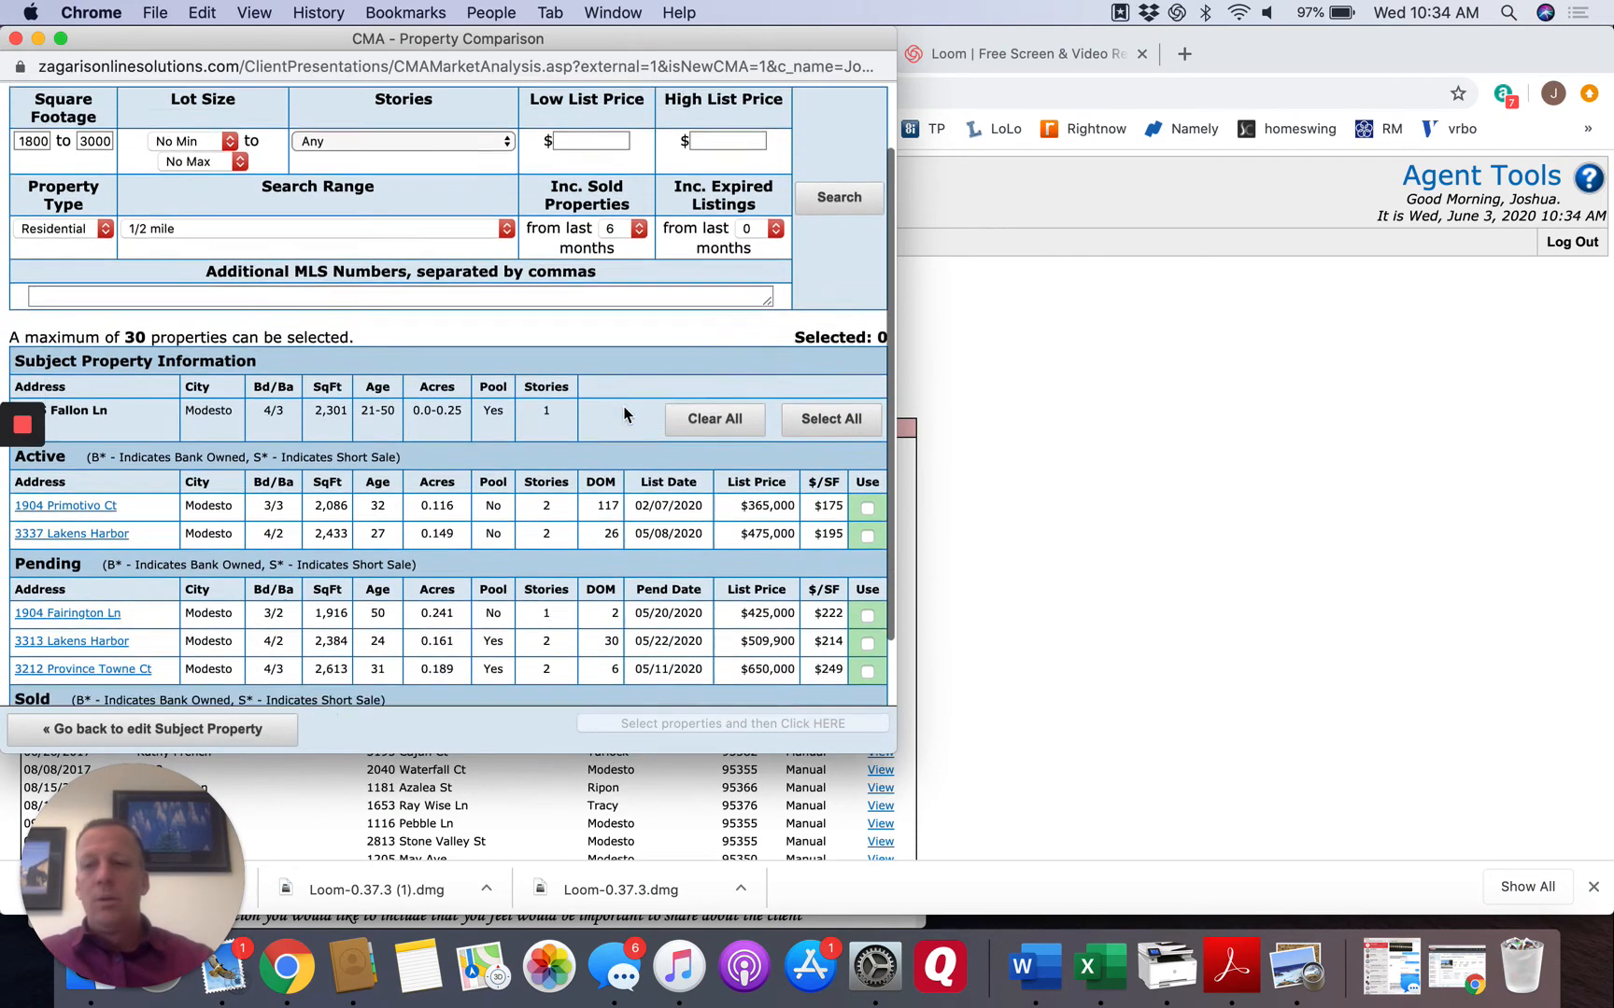
{"action": "scroll", "coordinate": [625, 414], "scroll_direction": "down", "scroll_amount": 4}
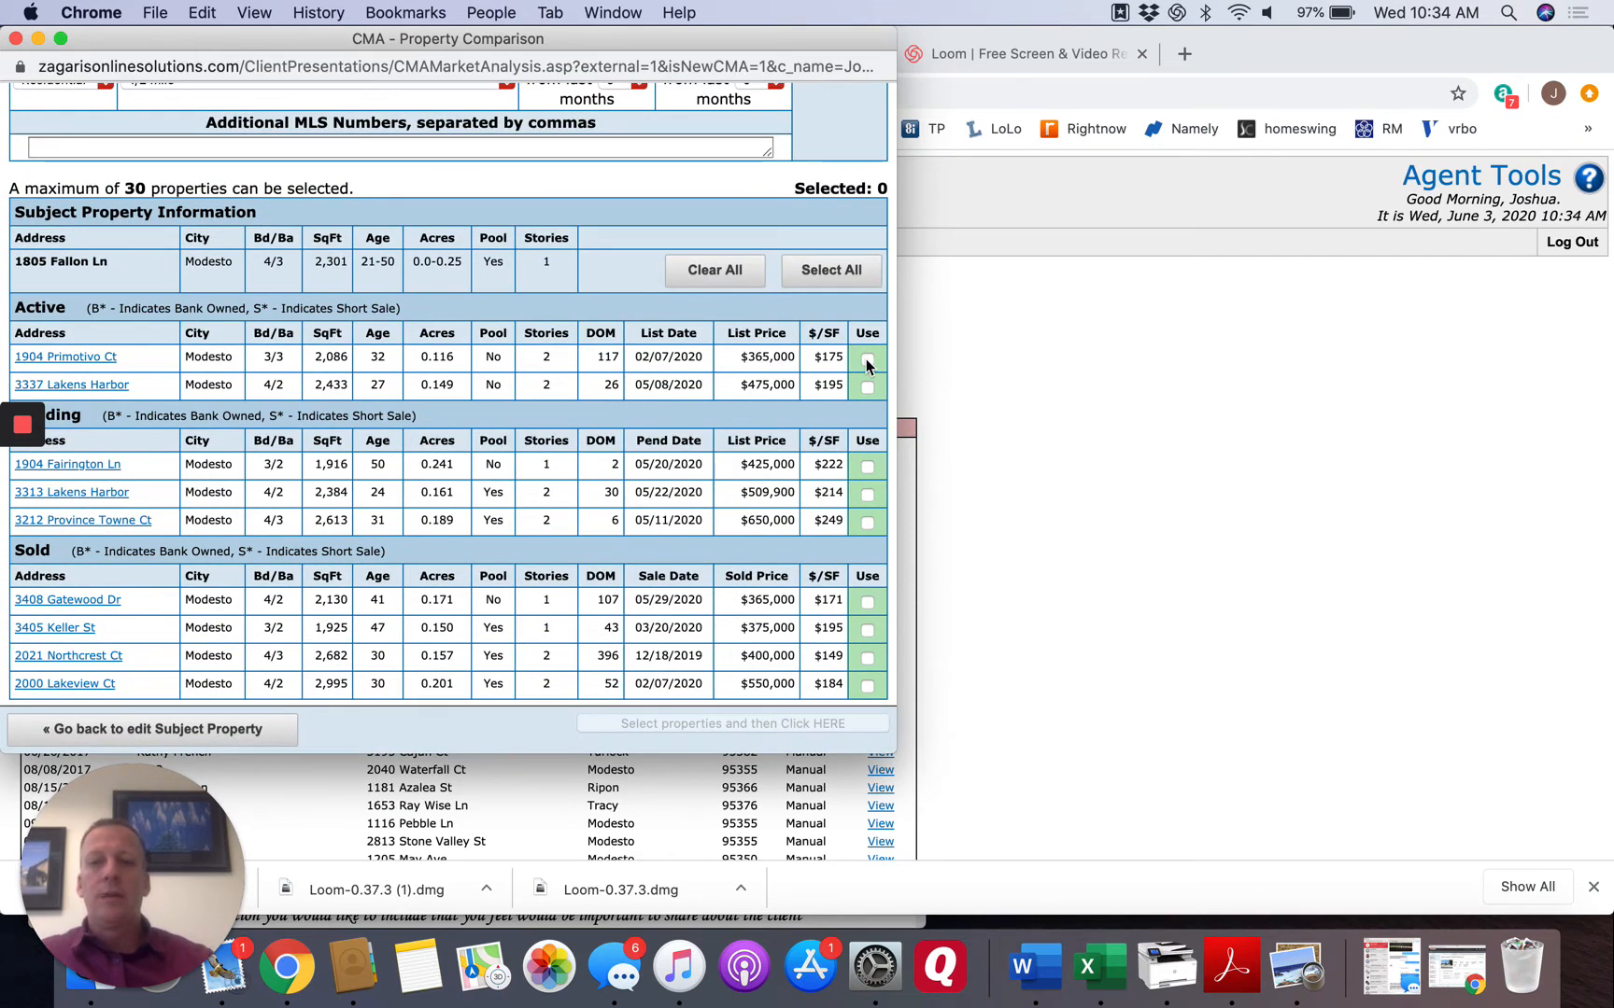
{"action": "left_click", "coordinate": [866, 360]}
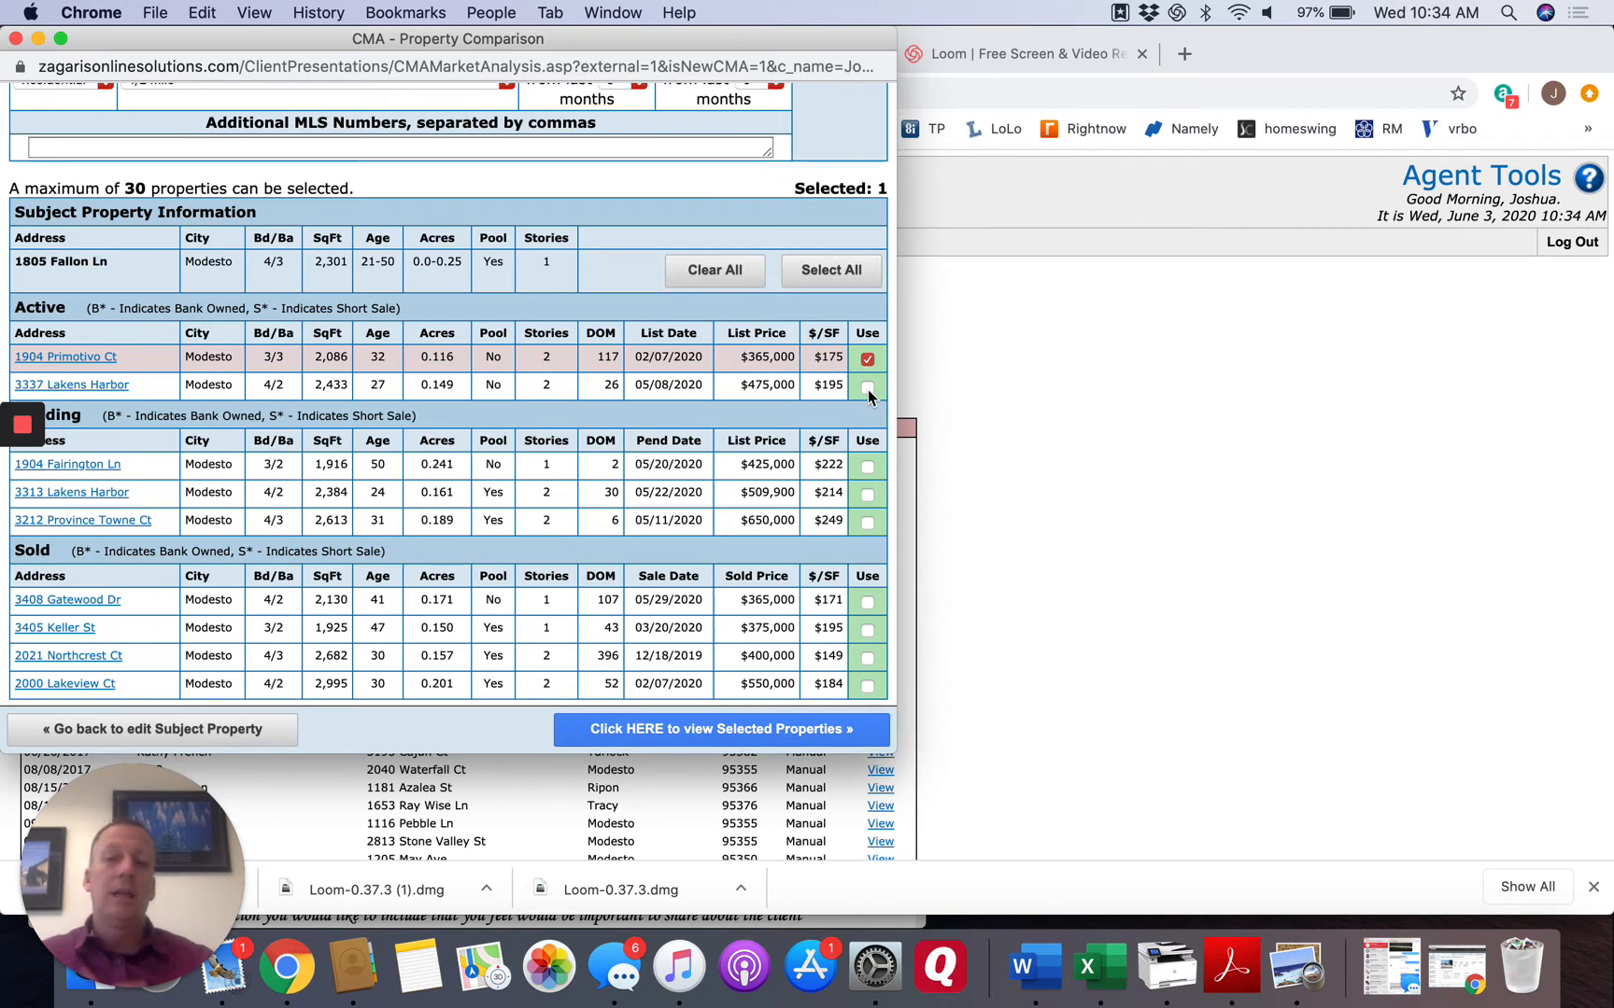
{"action": "left_click", "coordinate": [866, 386]}
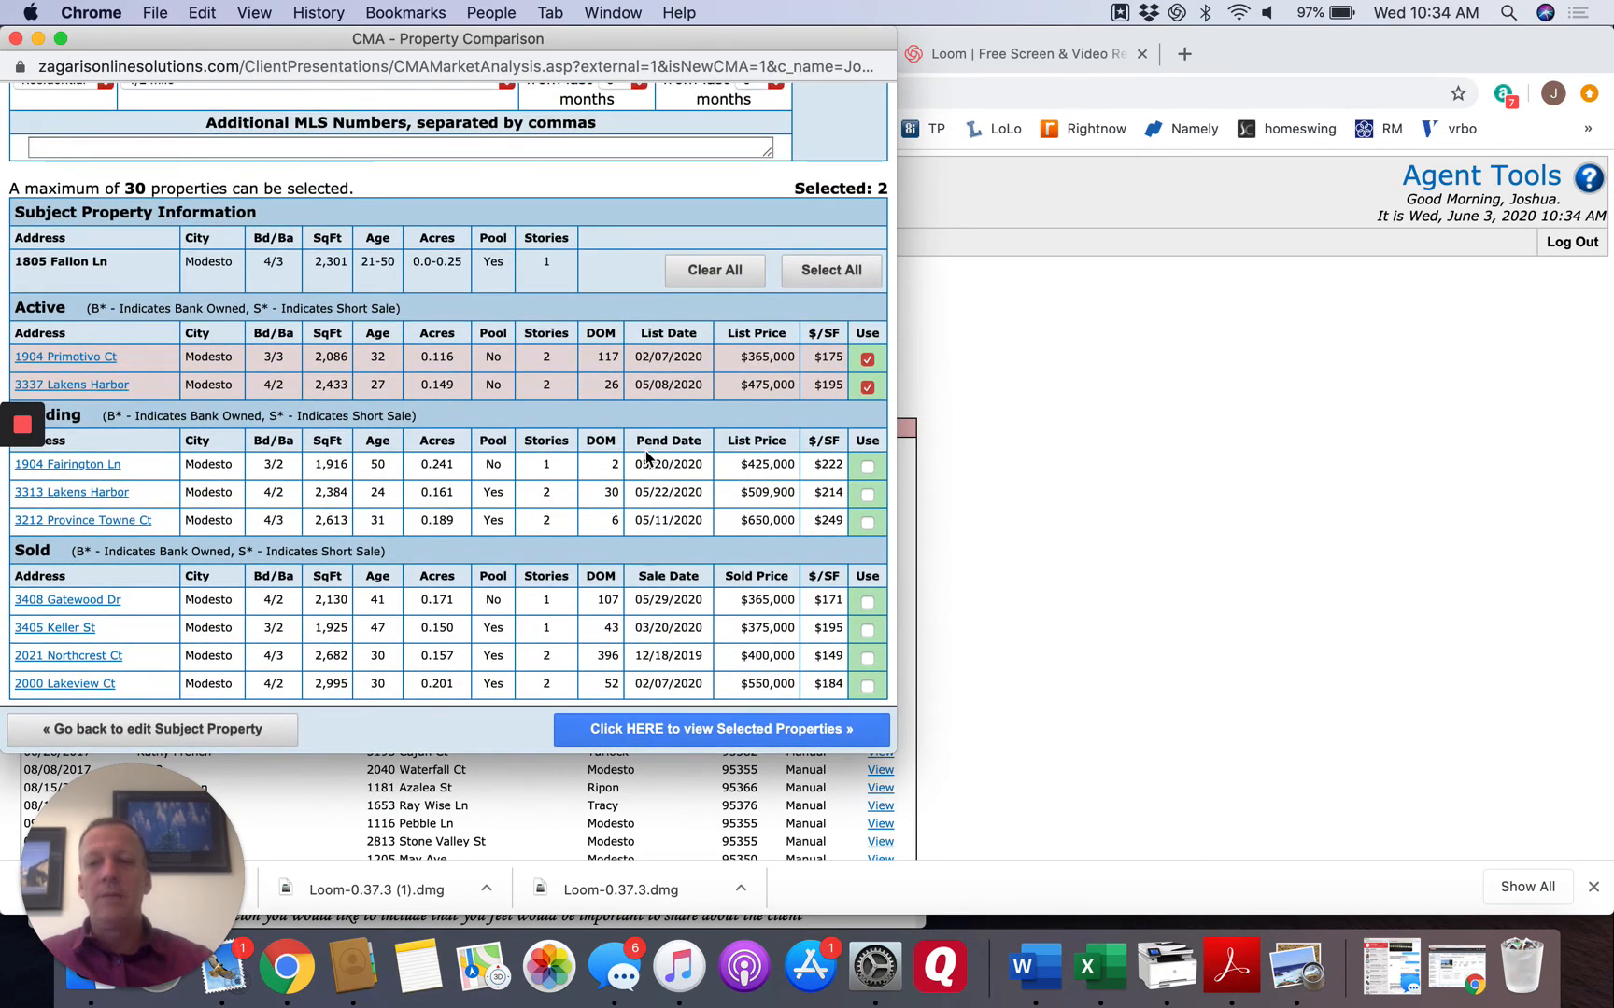
{"action": "left_click", "coordinate": [867, 467]}
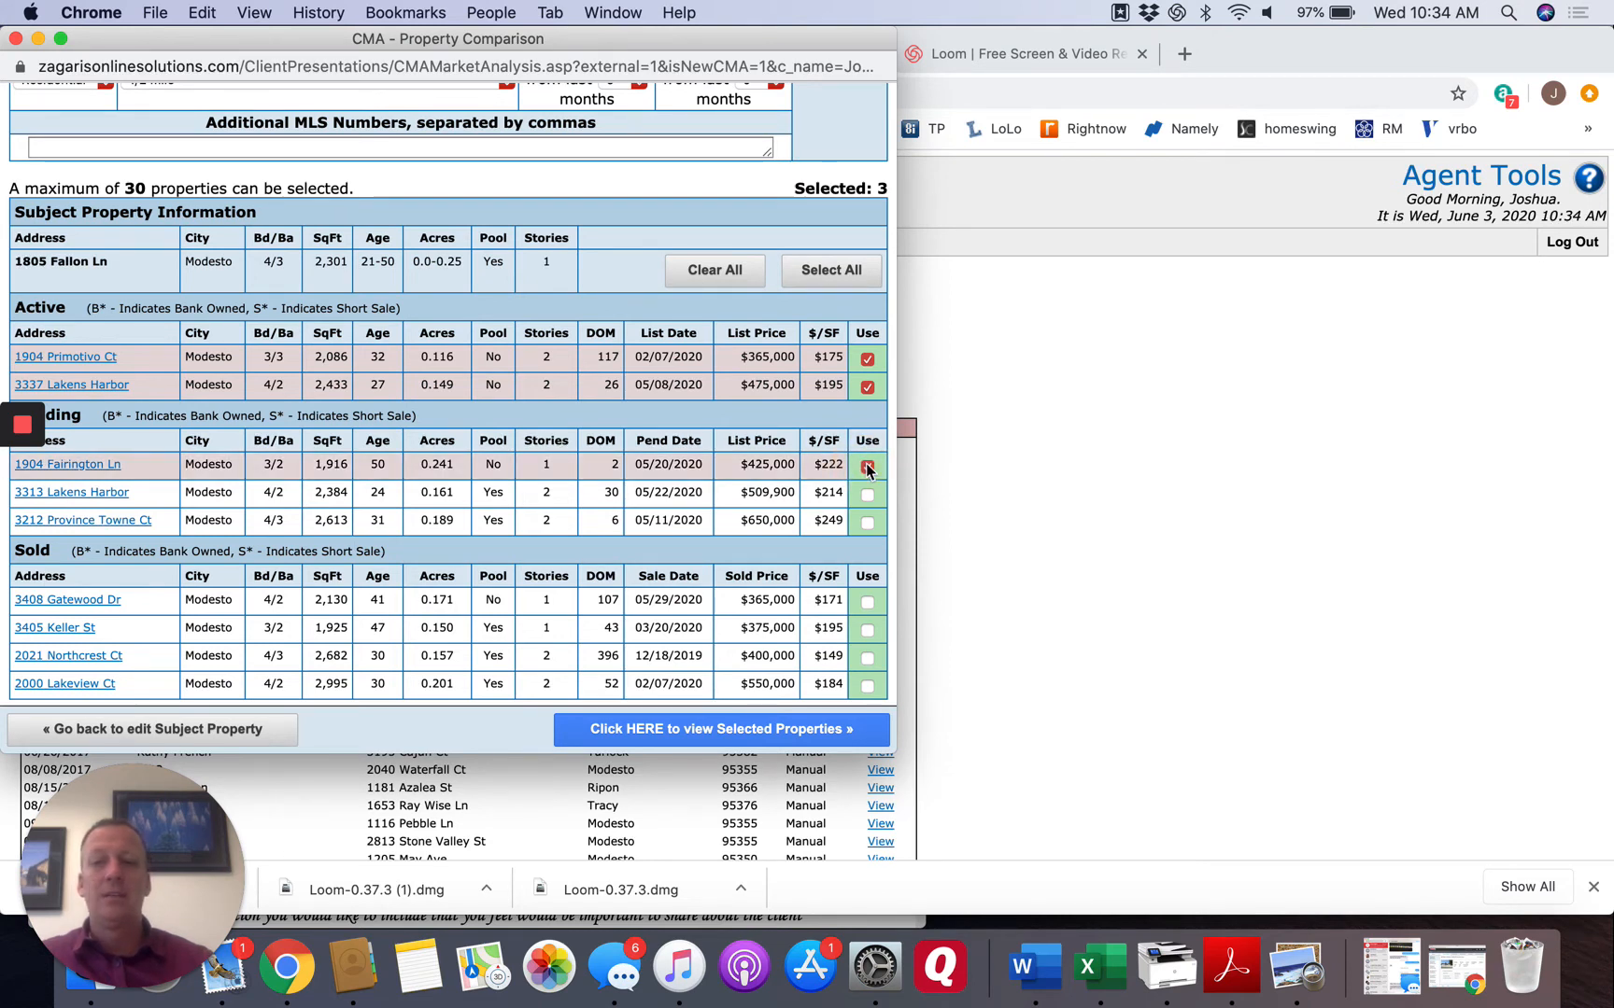
{"action": "left_click", "coordinate": [869, 499]}
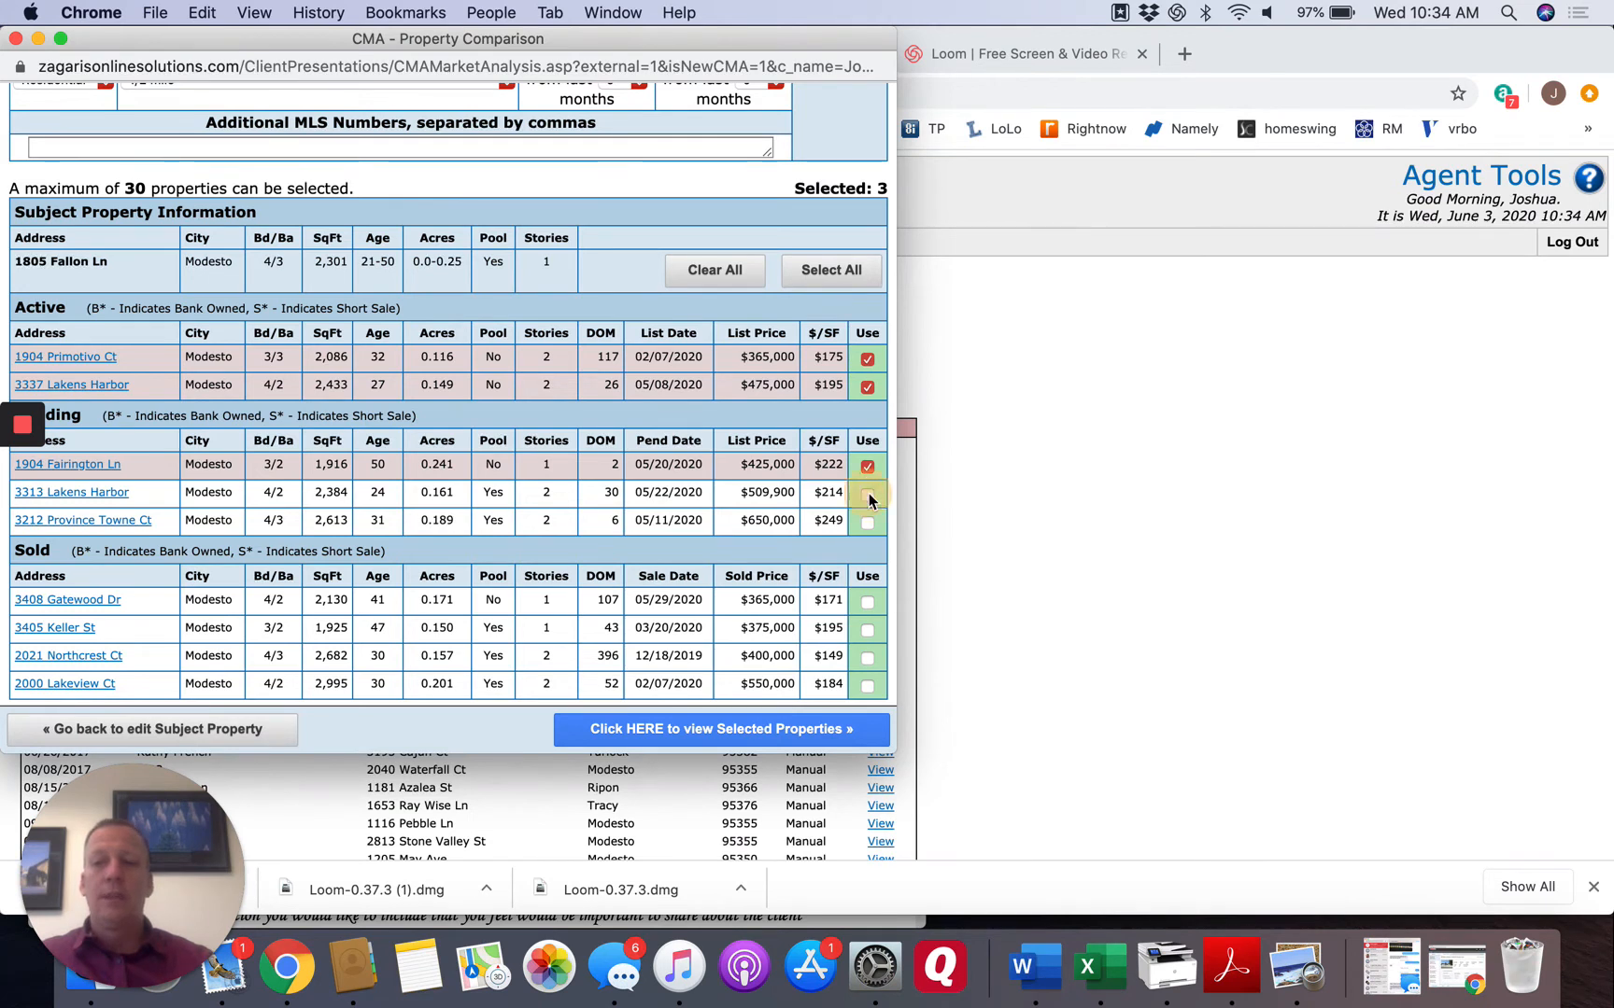
{"action": "left_click", "coordinate": [868, 524]}
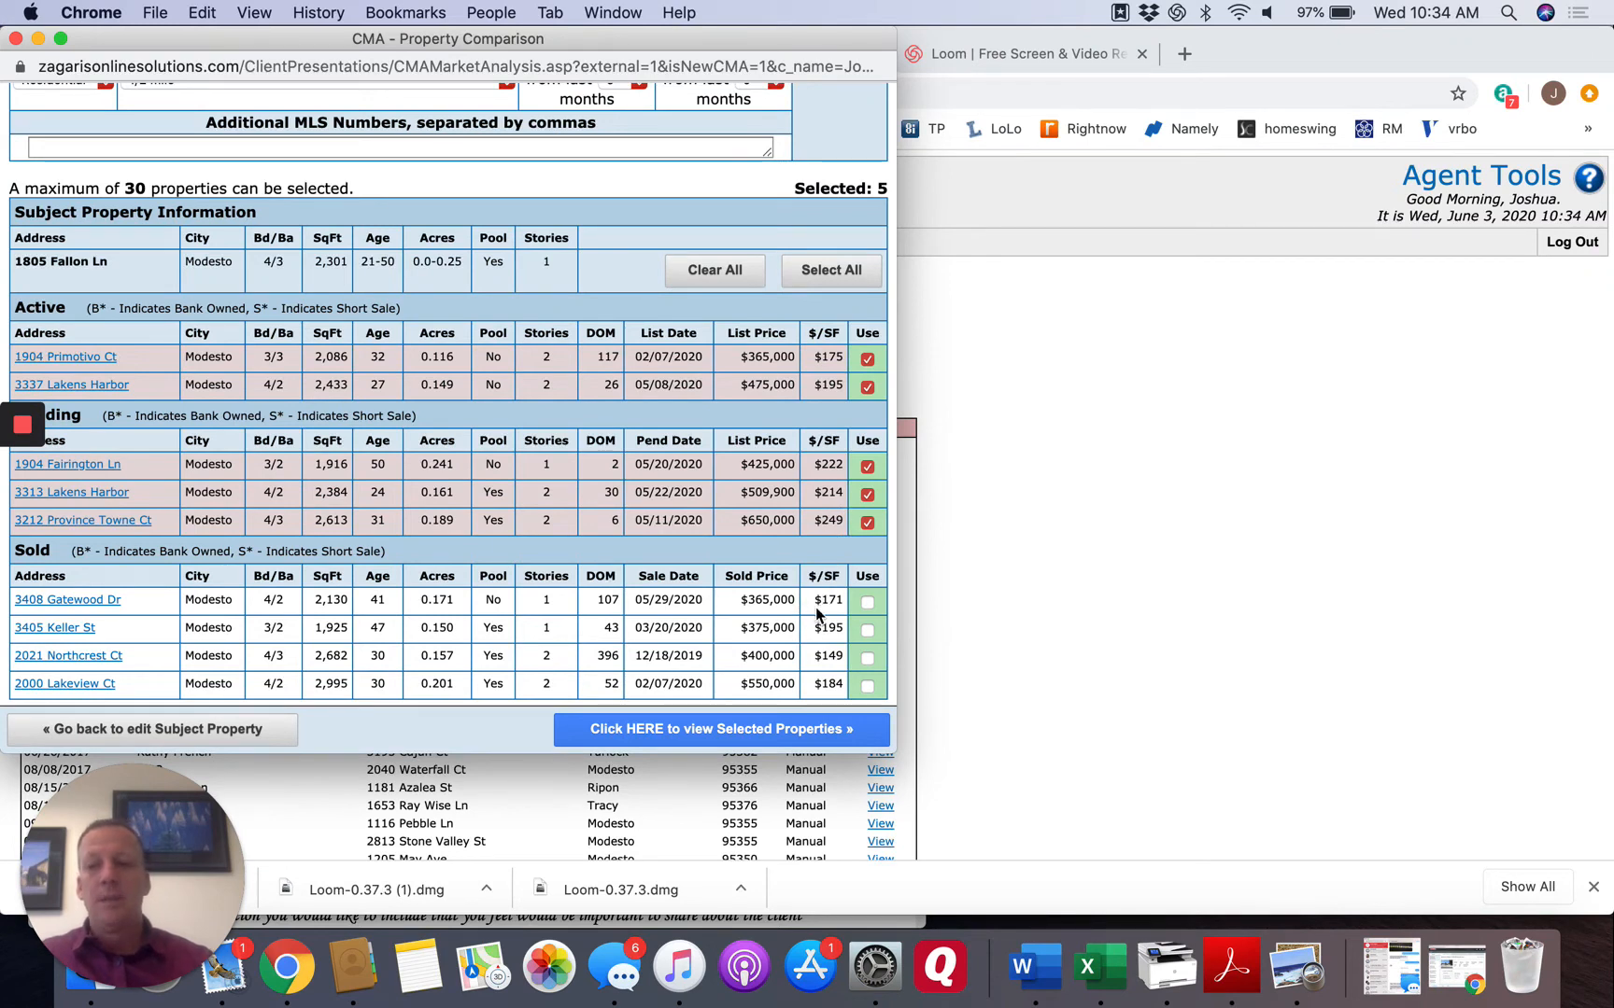
Include only the $375,000 and $400,000 sold properties as comparables, and view the selected properties.
{"action": "left_click", "coordinate": [867, 660]}
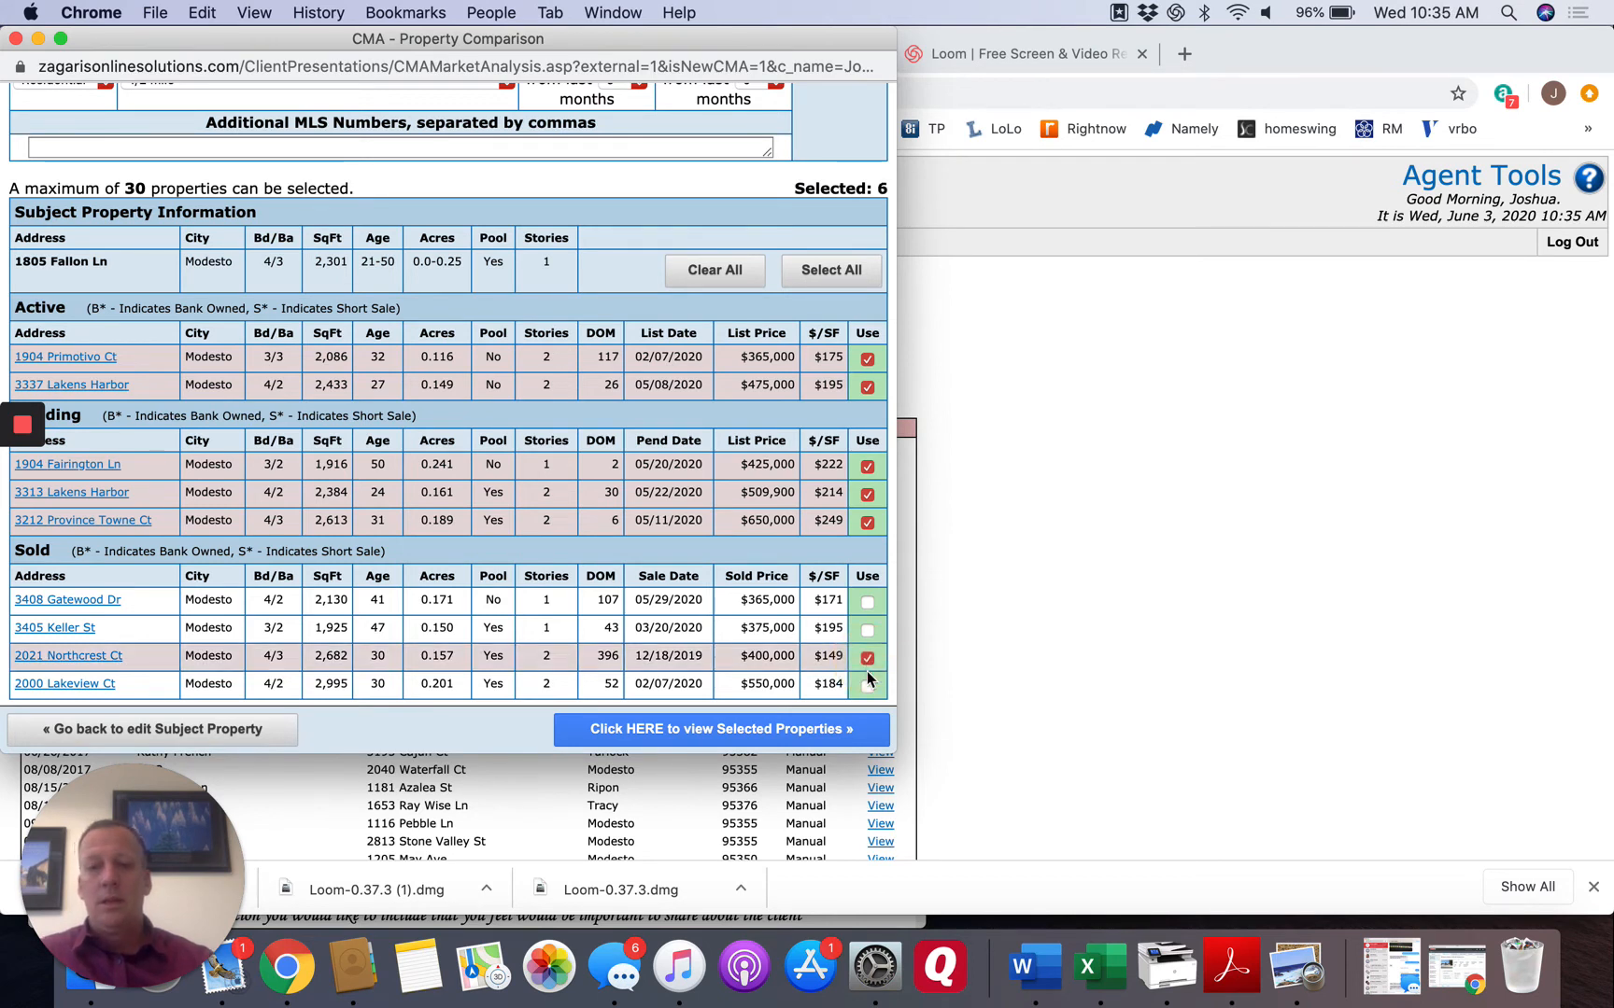
{"action": "left_click", "coordinate": [867, 687]}
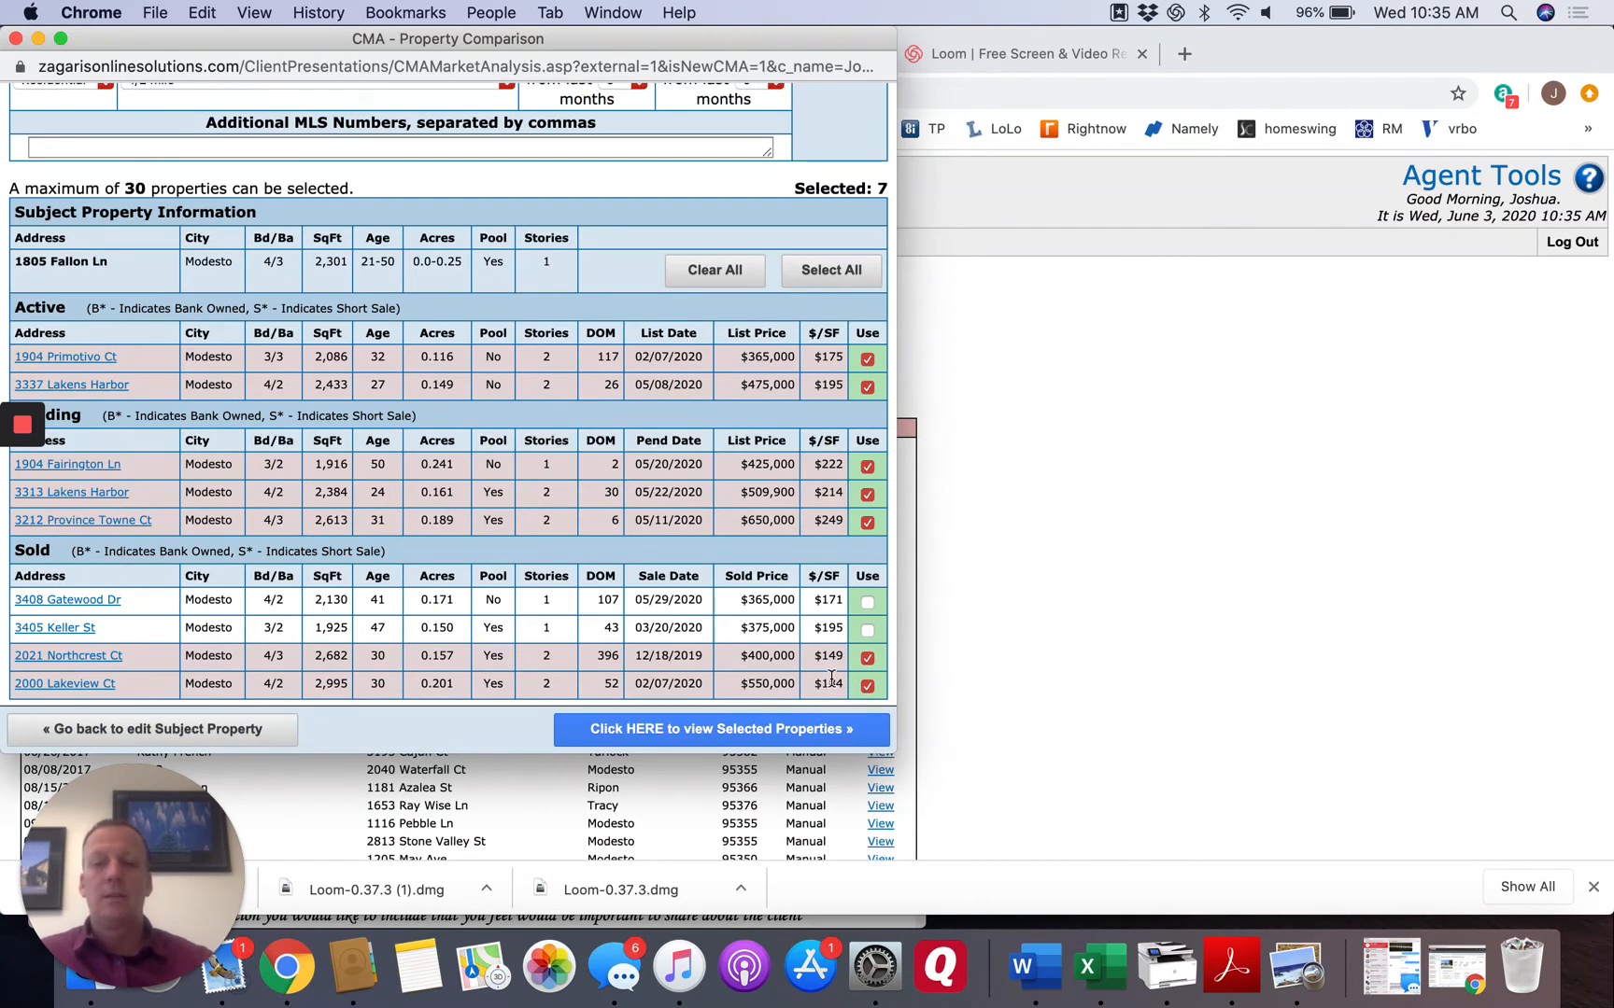
{"action": "left_click", "coordinate": [867, 689]}
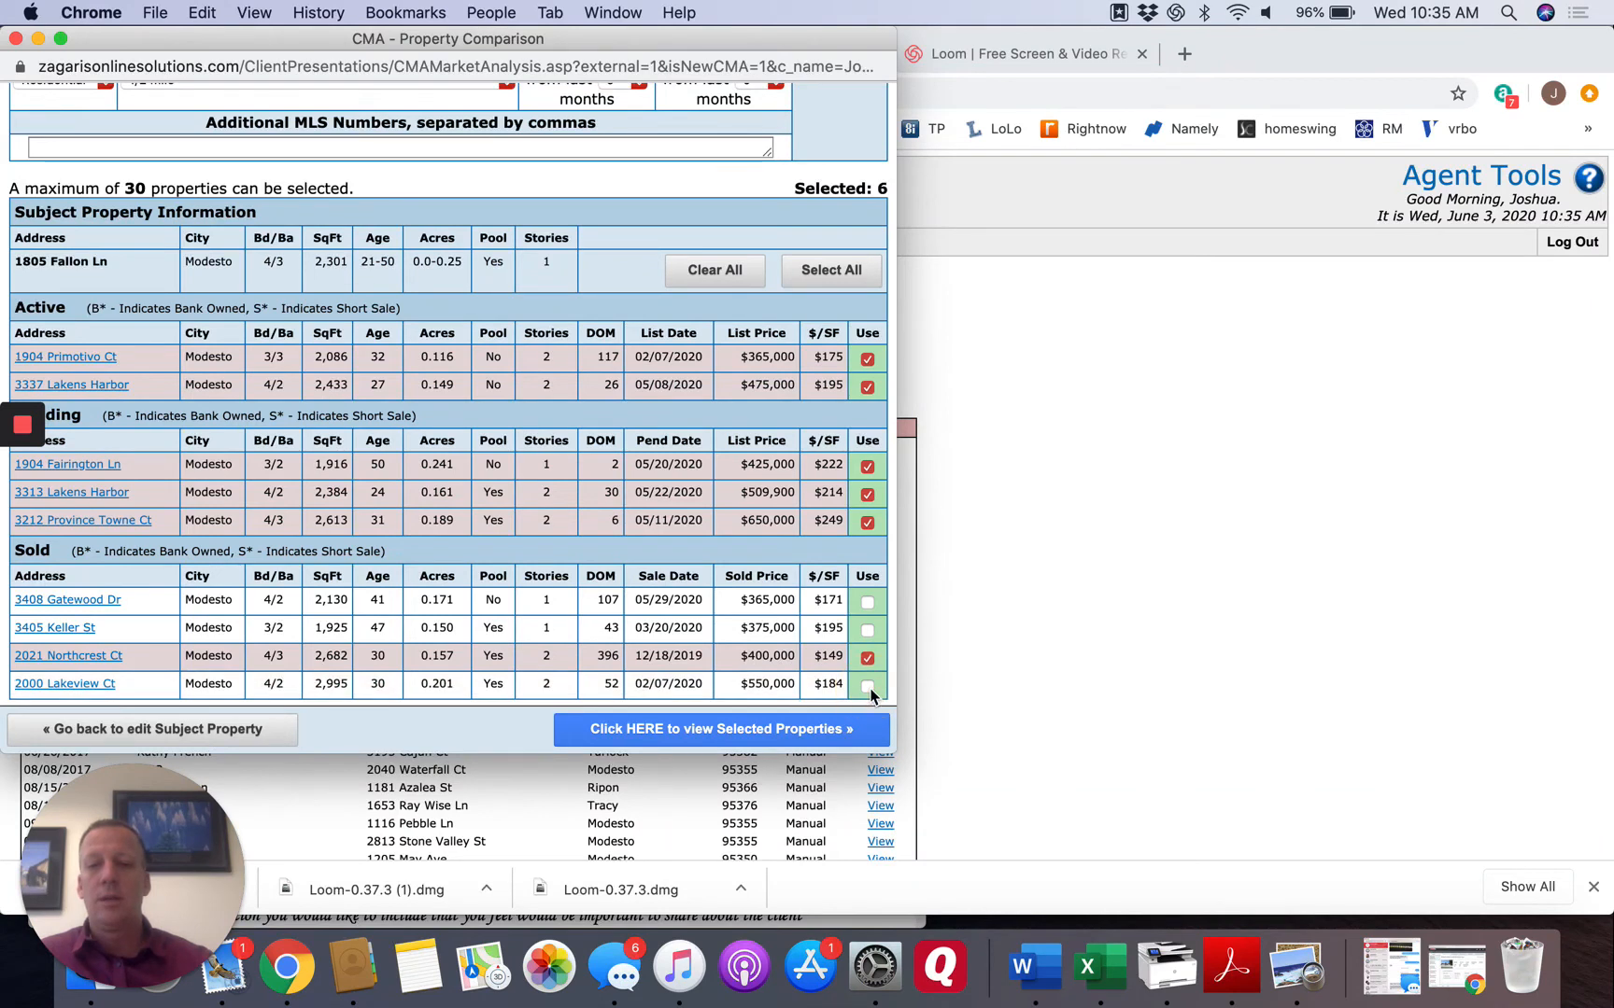
{"action": "left_click", "coordinate": [868, 630]}
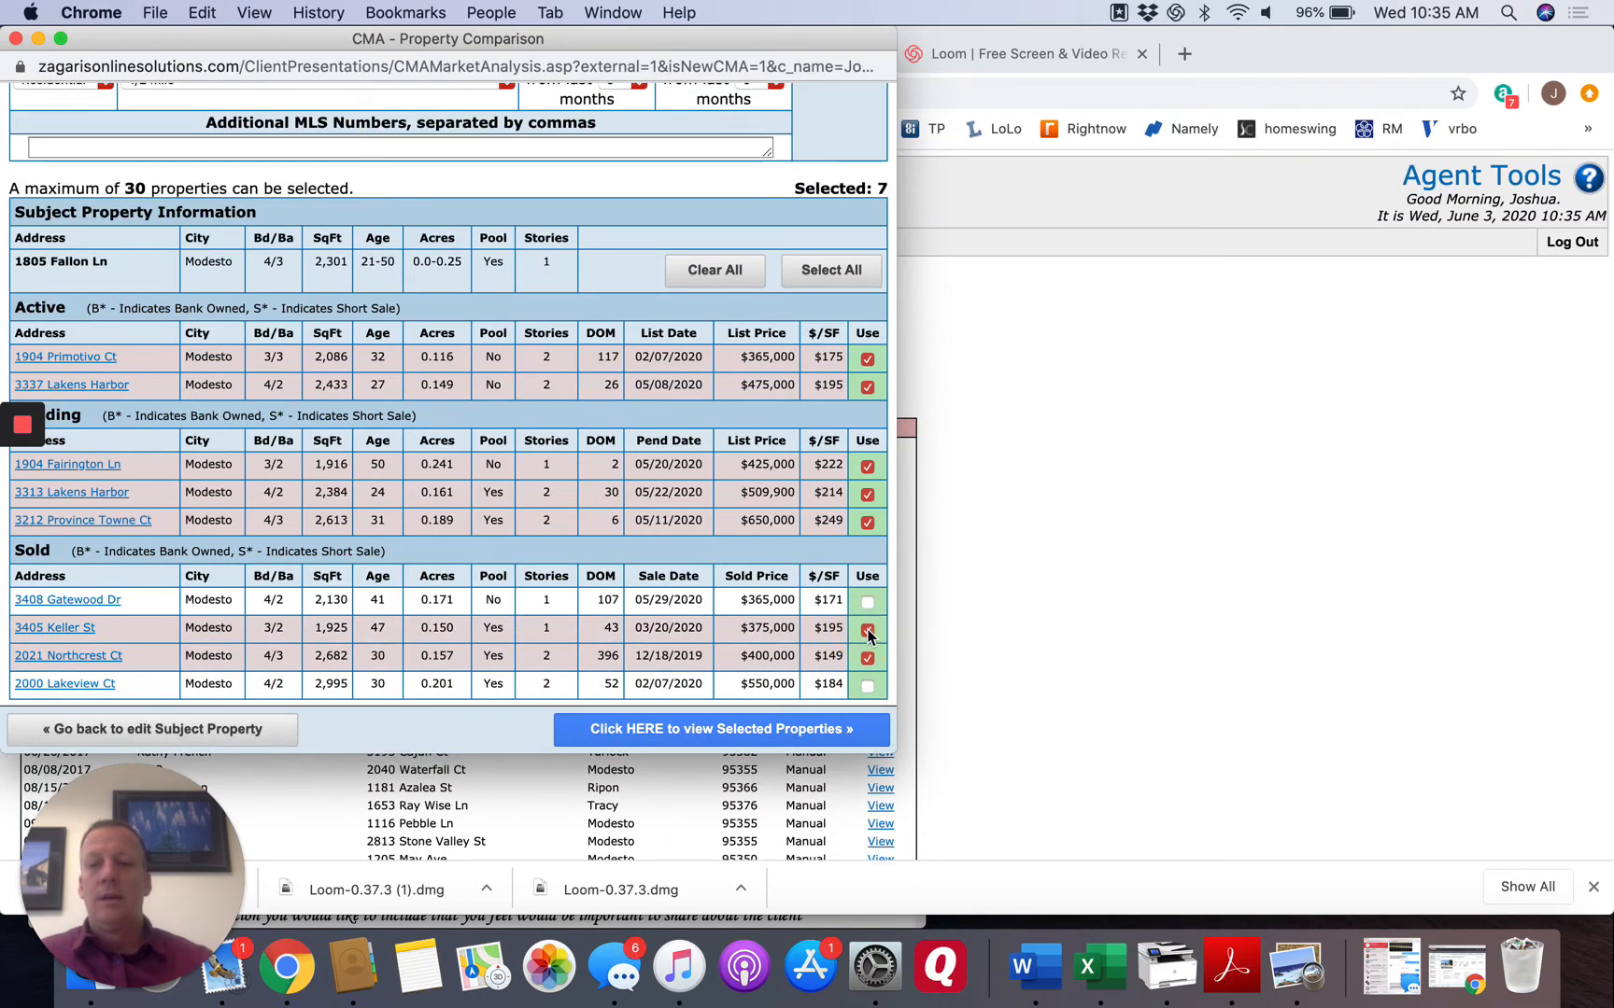
{"action": "left_click", "coordinate": [692, 732]}
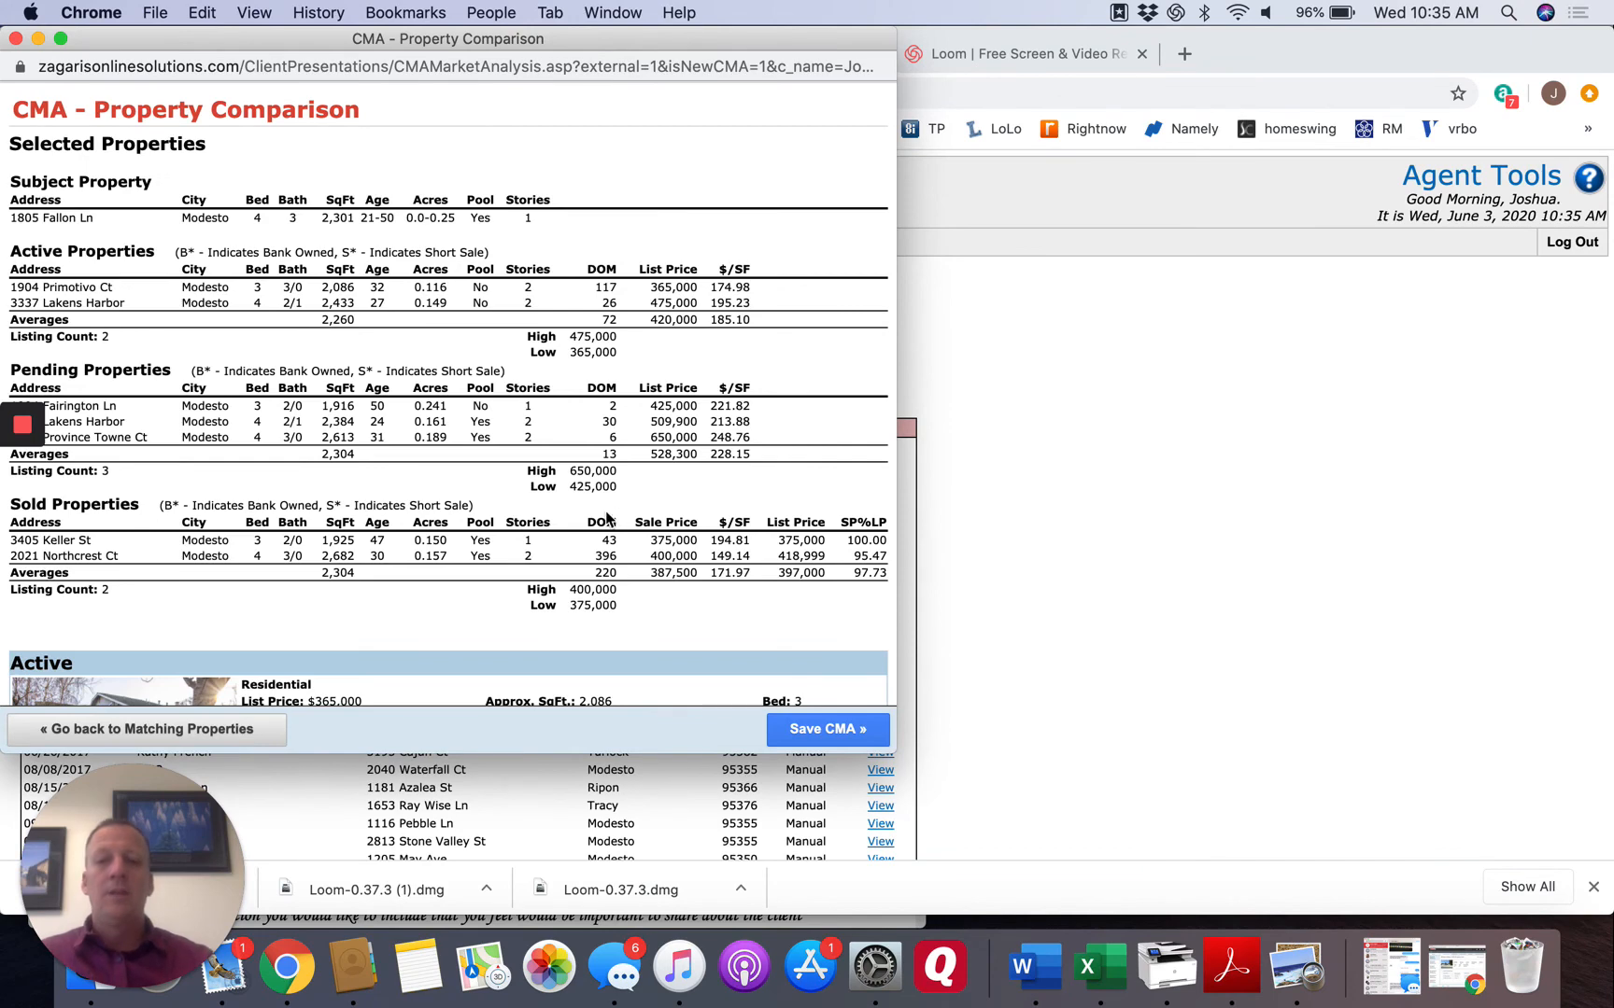
Review the comparison summary and the active and pending property details with their agent comment fields.
{"action": "scroll", "coordinate": [605, 514], "scroll_direction": "down", "scroll_amount": 5}
{"action": "scroll", "coordinate": [605, 513], "scroll_direction": "up", "scroll_amount": 3}
{"action": "scroll", "coordinate": [605, 511], "scroll_direction": "up", "scroll_amount": 1}
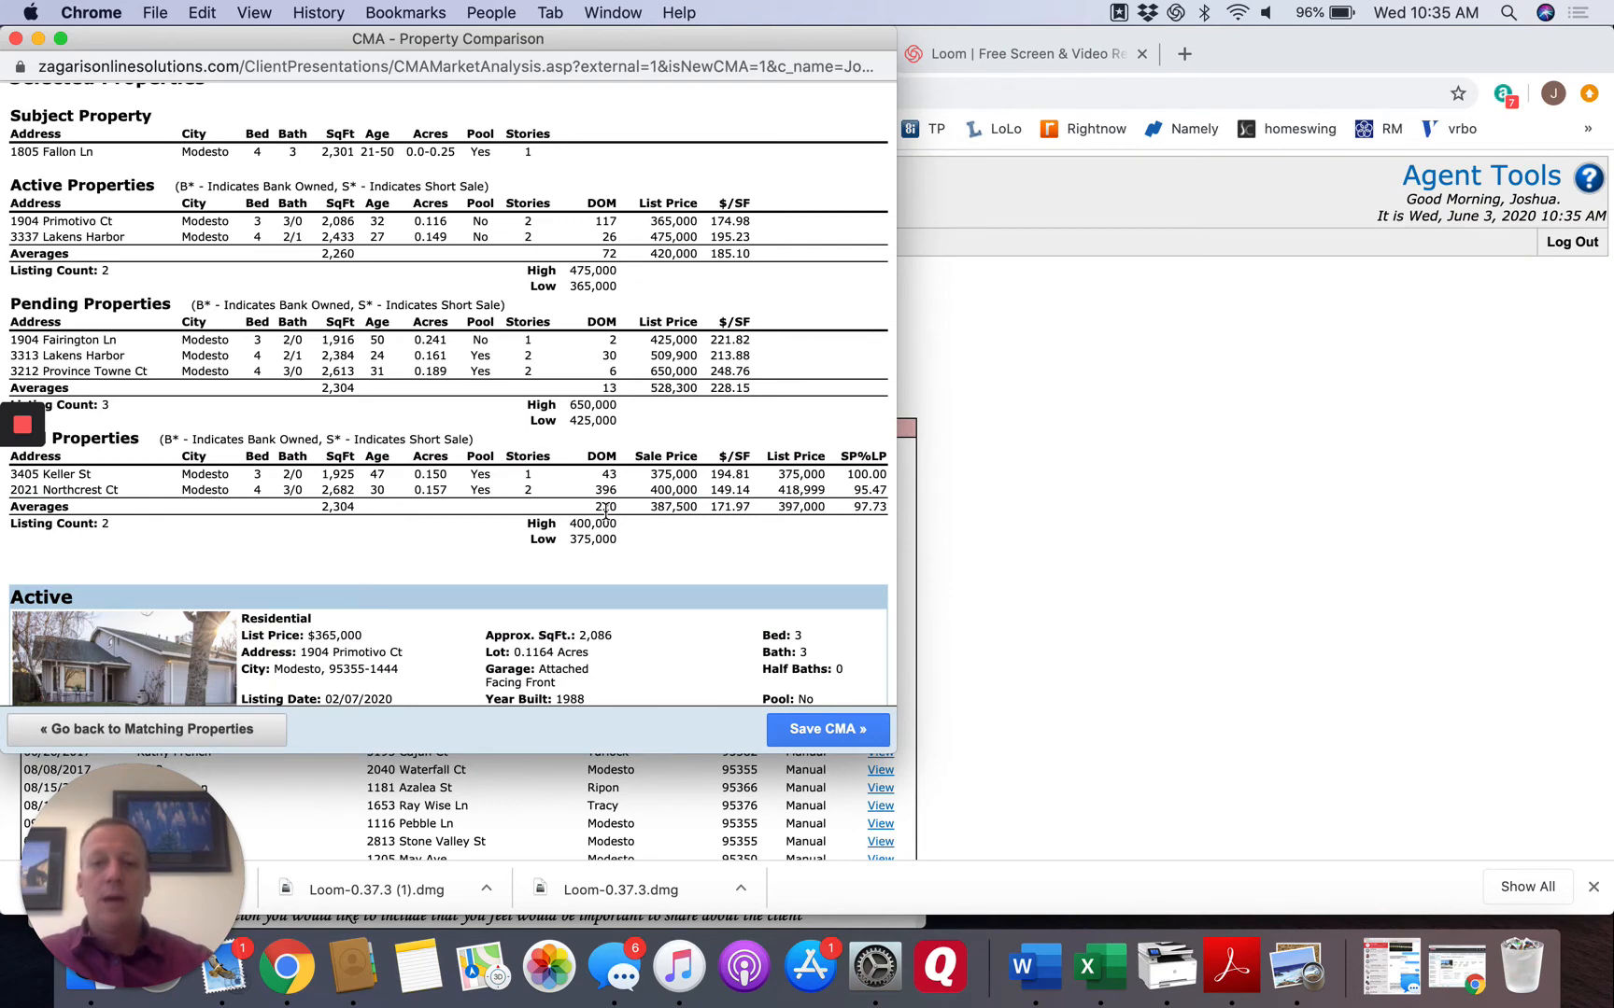
{"action": "scroll", "coordinate": [605, 511], "scroll_direction": "down", "scroll_amount": 8}
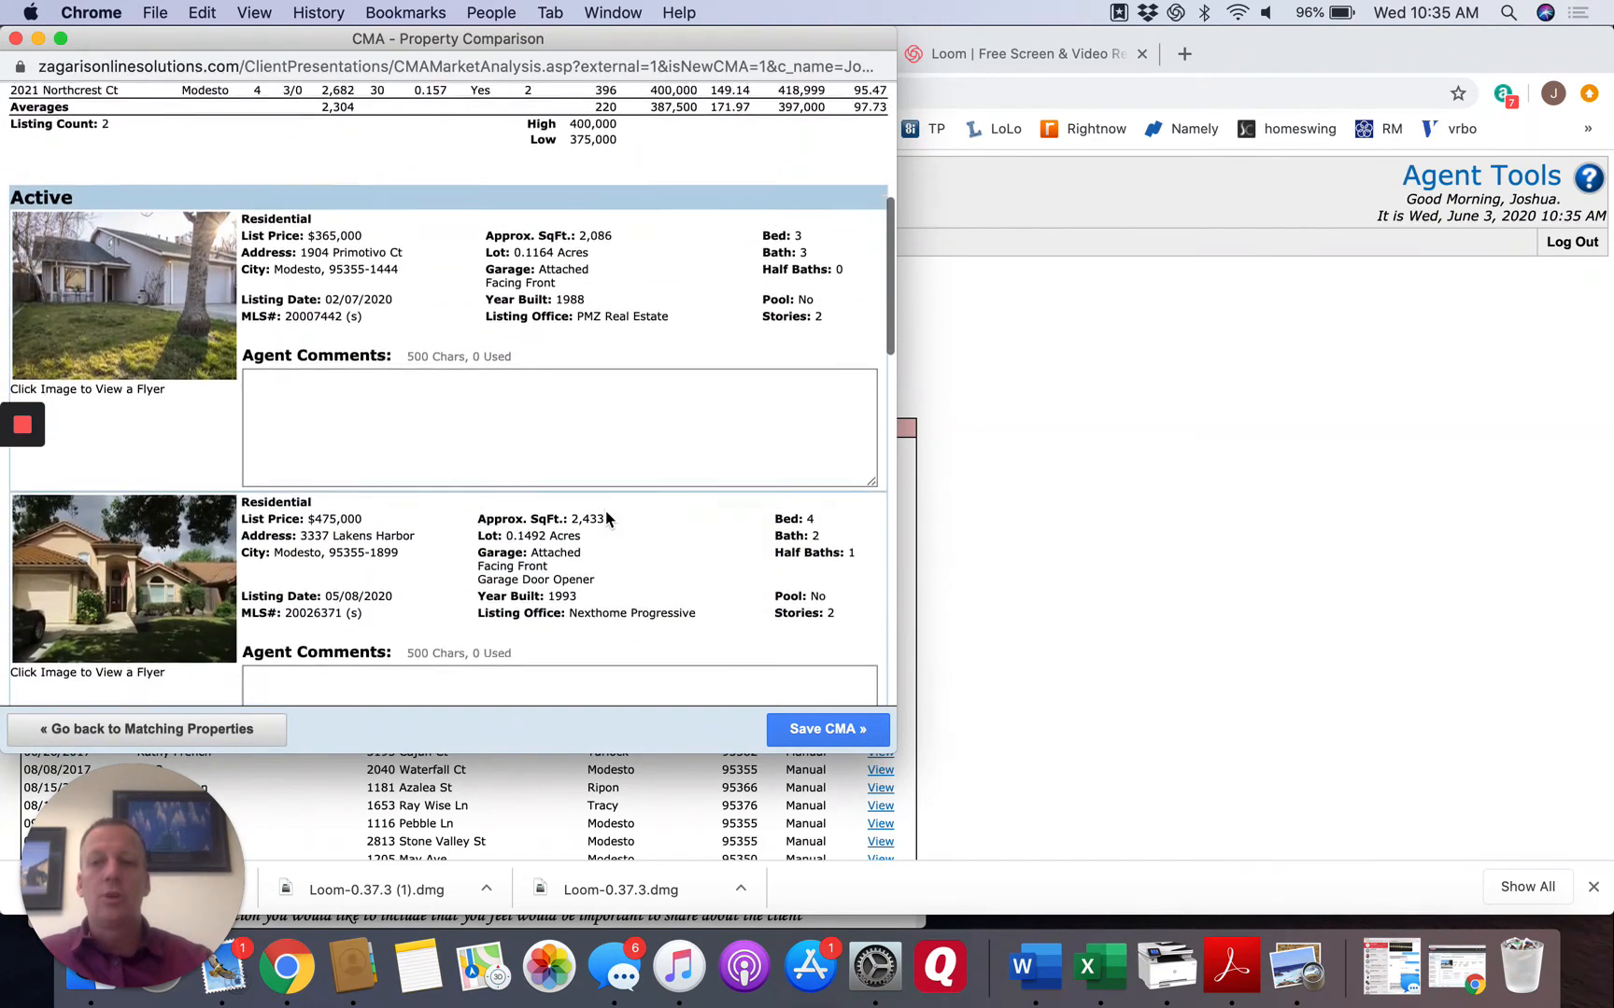
{"action": "scroll", "coordinate": [605, 511], "scroll_direction": "down", "scroll_amount": 12}
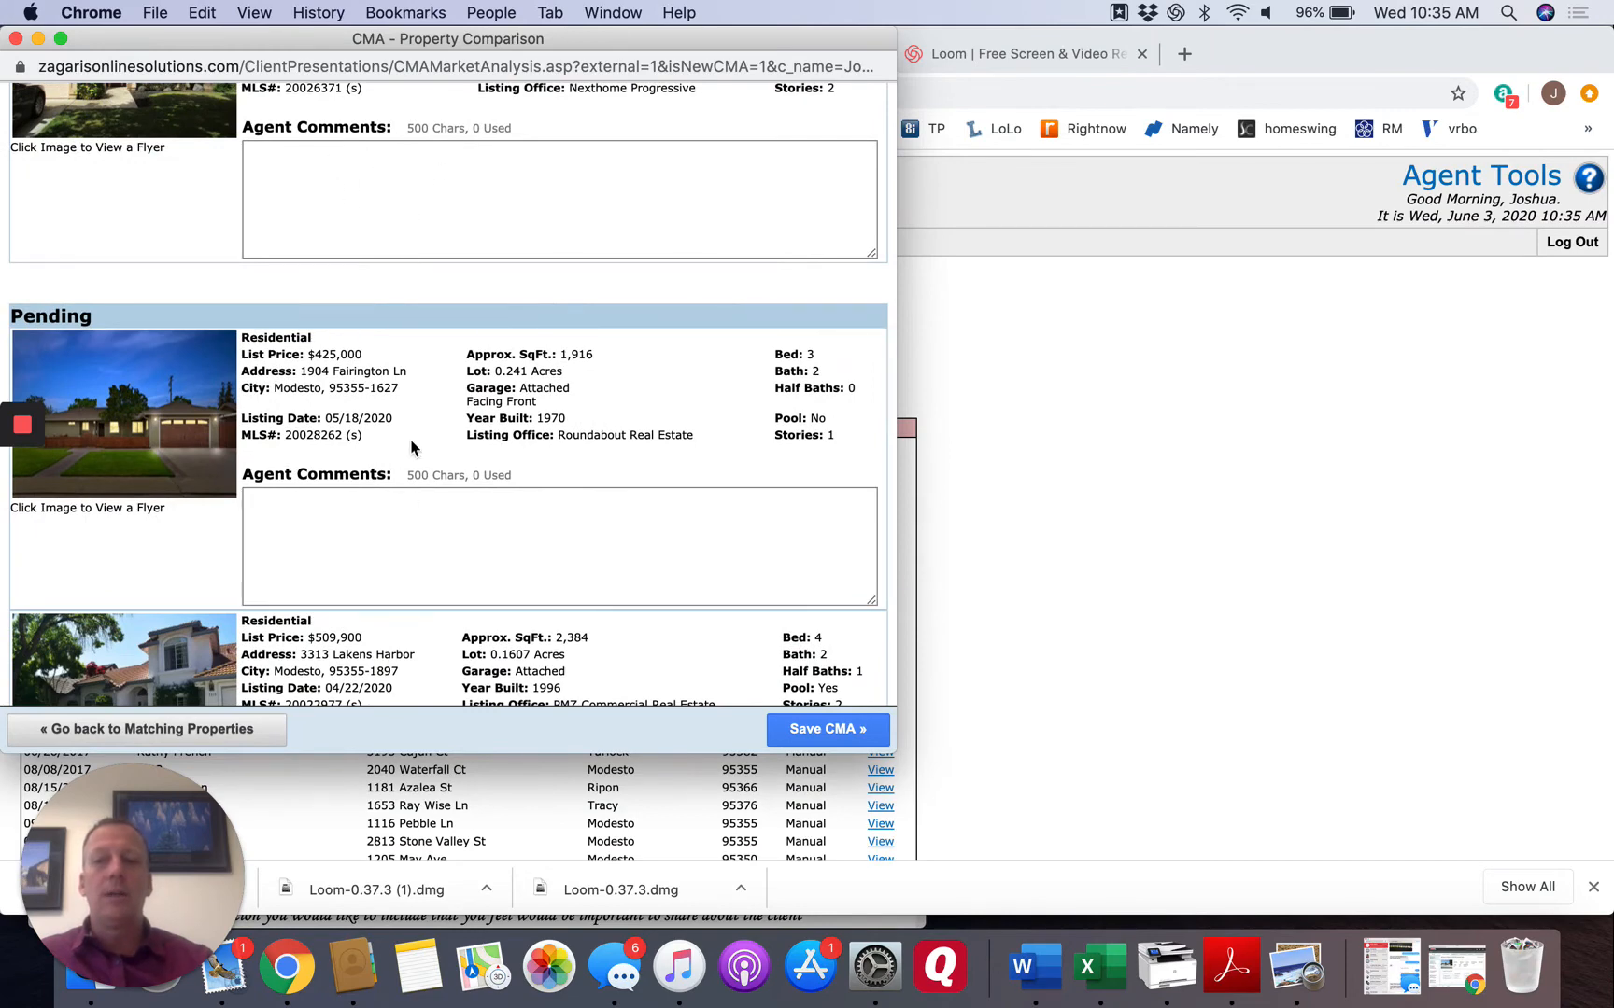
{"action": "scroll", "coordinate": [407, 497], "scroll_direction": "down", "scroll_amount": 2}
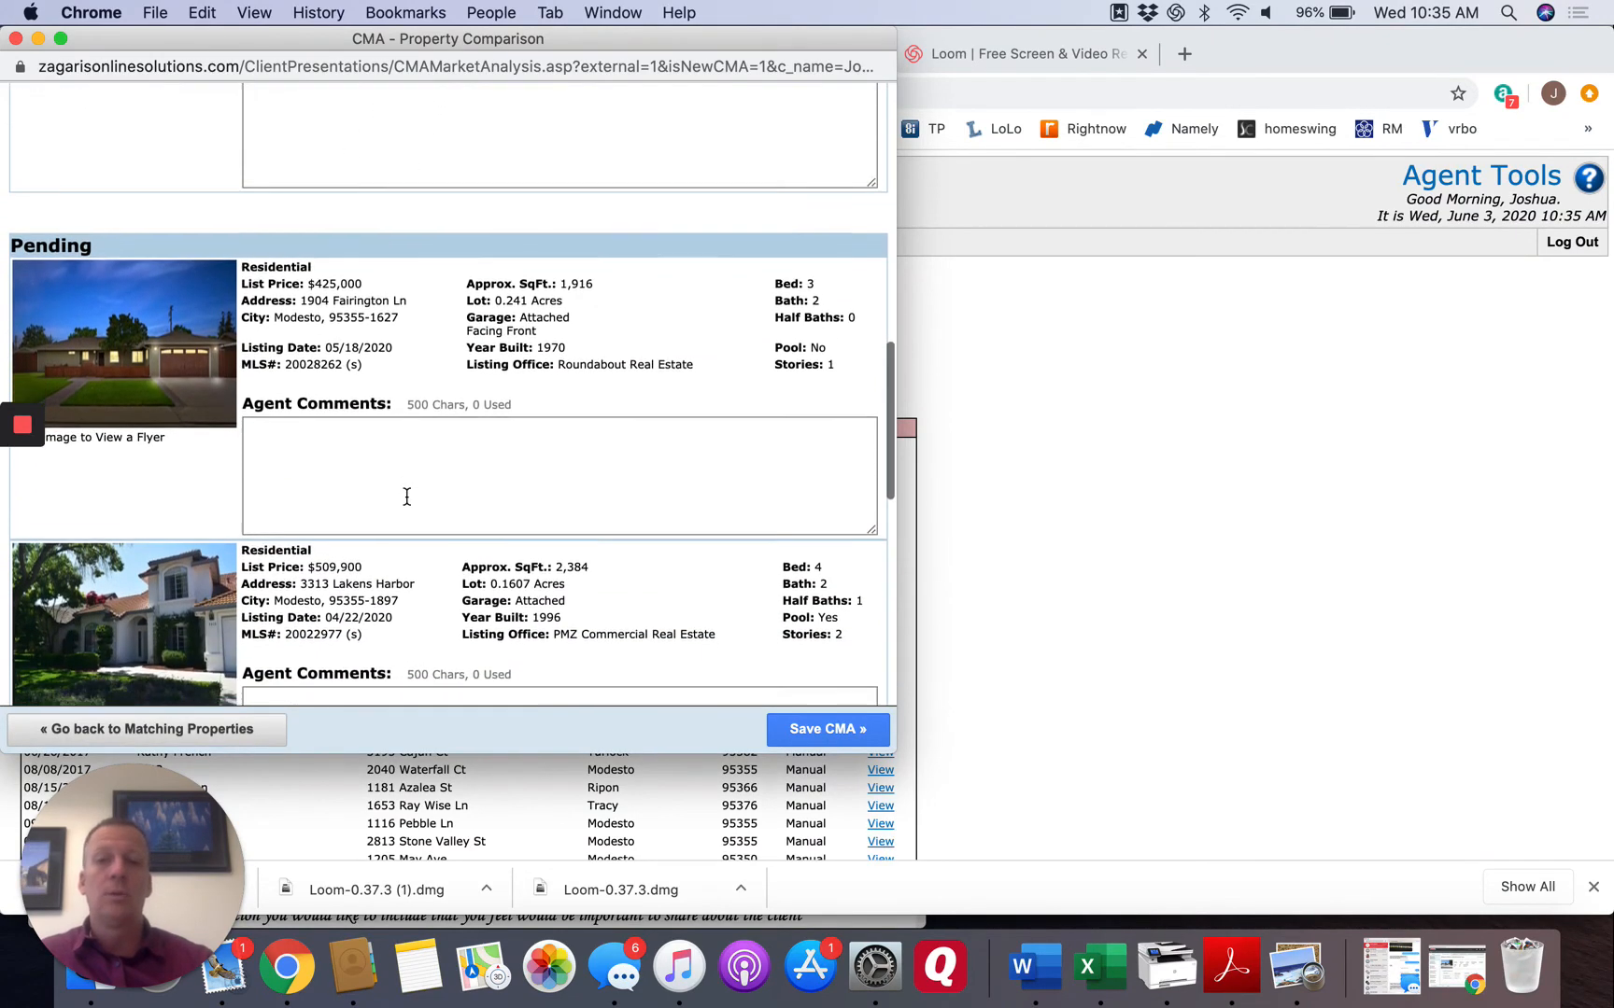
Review the remaining pending and sold comparables, leaving the agent comments blank, and save the CMA.
{"action": "scroll", "coordinate": [407, 497], "scroll_direction": "down", "scroll_amount": 8}
{"action": "scroll", "coordinate": [407, 505], "scroll_direction": "down", "scroll_amount": 2}
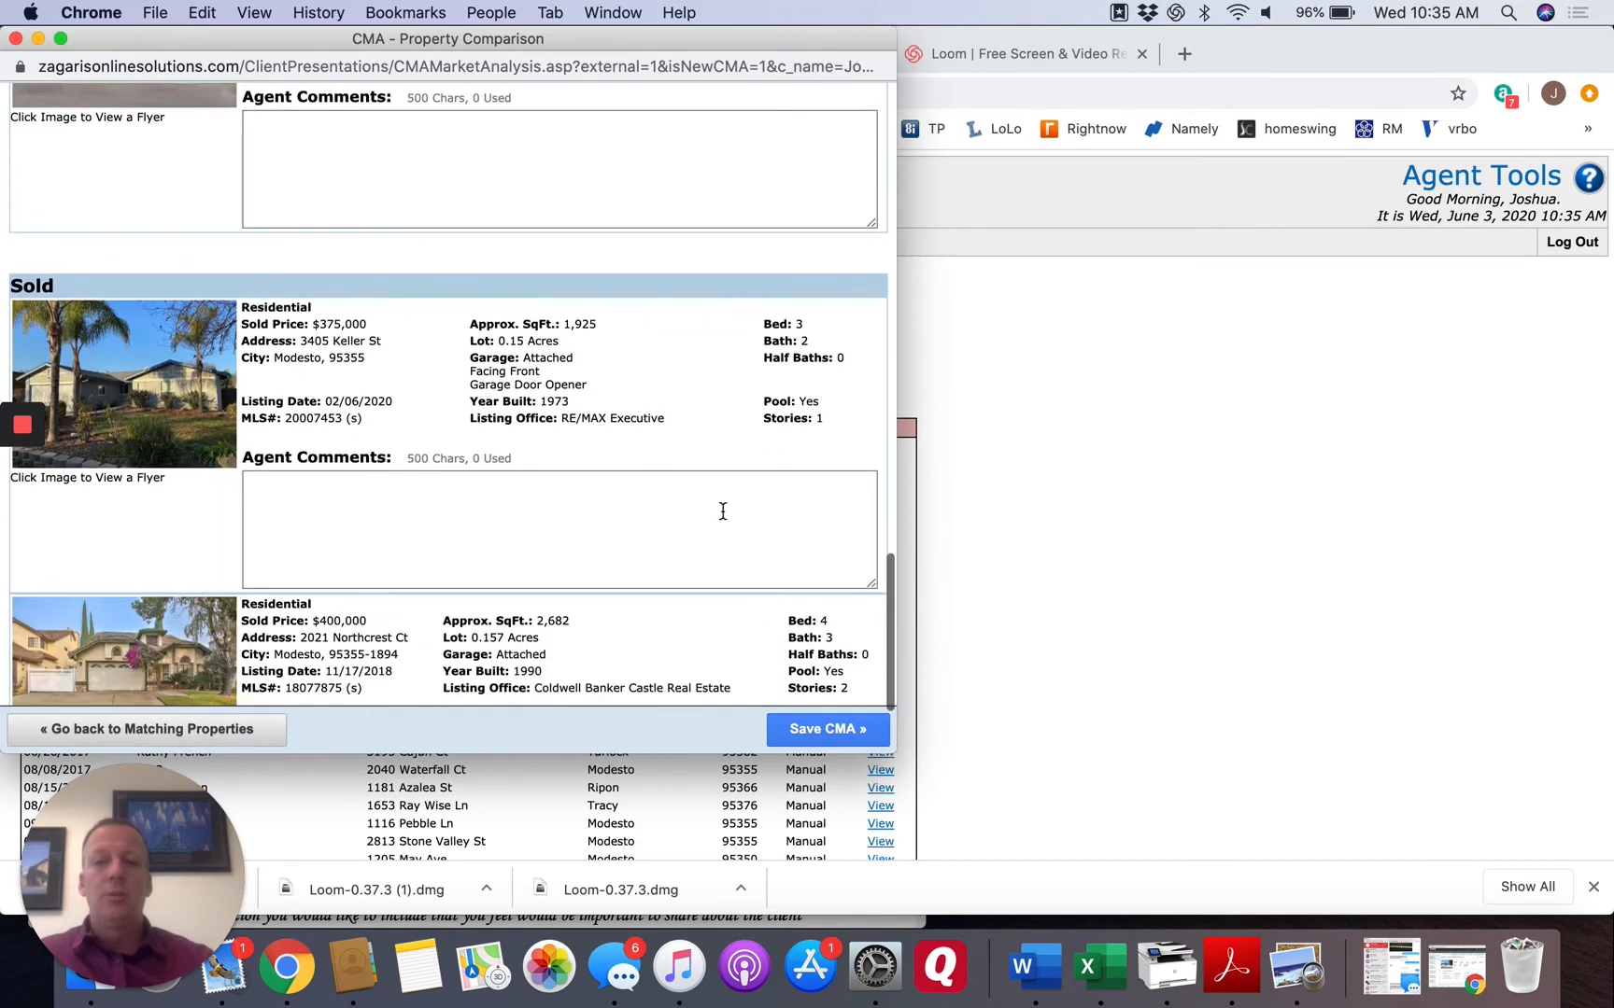
{"action": "left_click", "coordinate": [812, 731]}
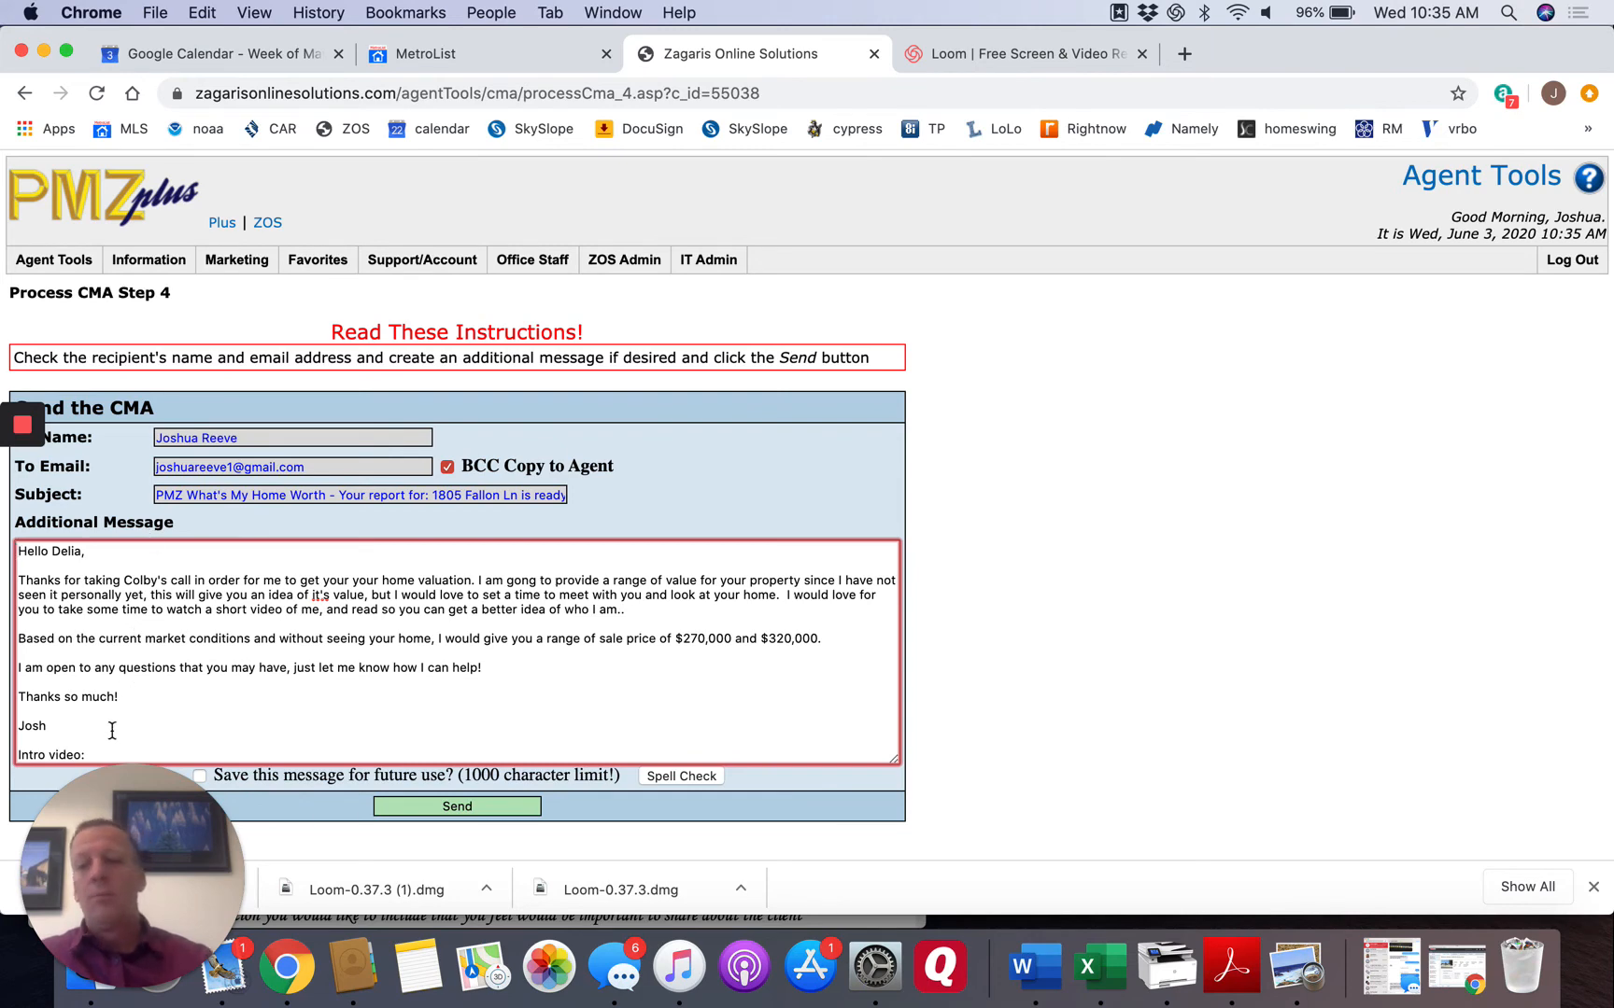
{"action": "left_click", "coordinate": [40, 555]}
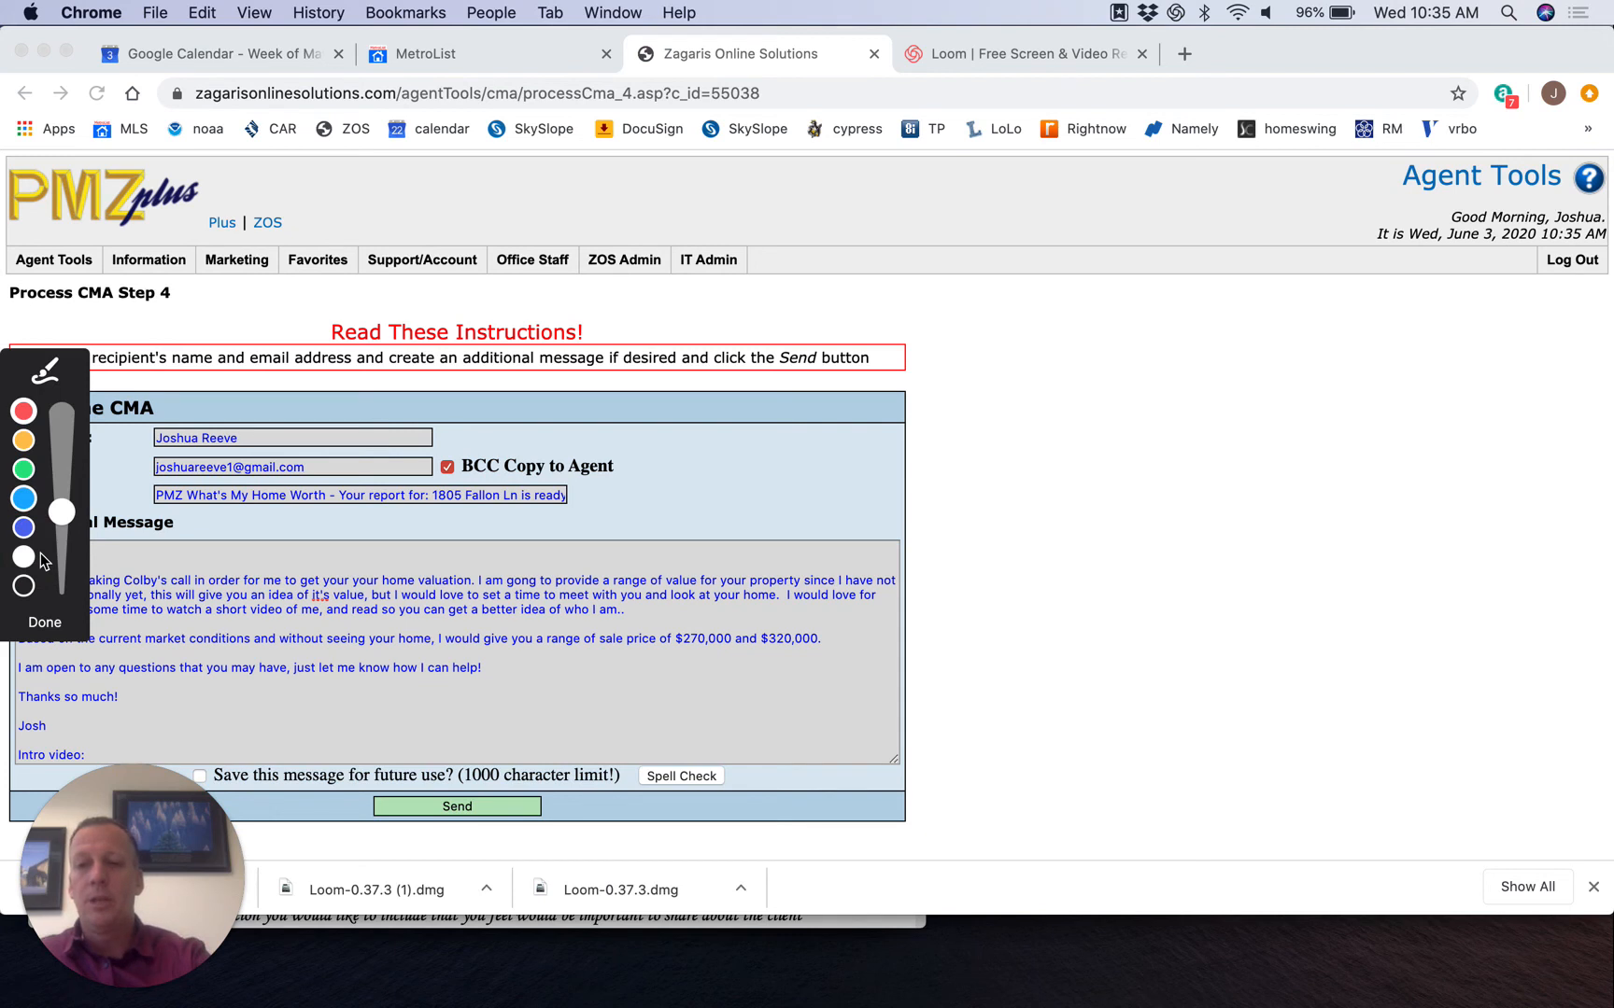
{"action": "left_click", "coordinate": [250, 613]}
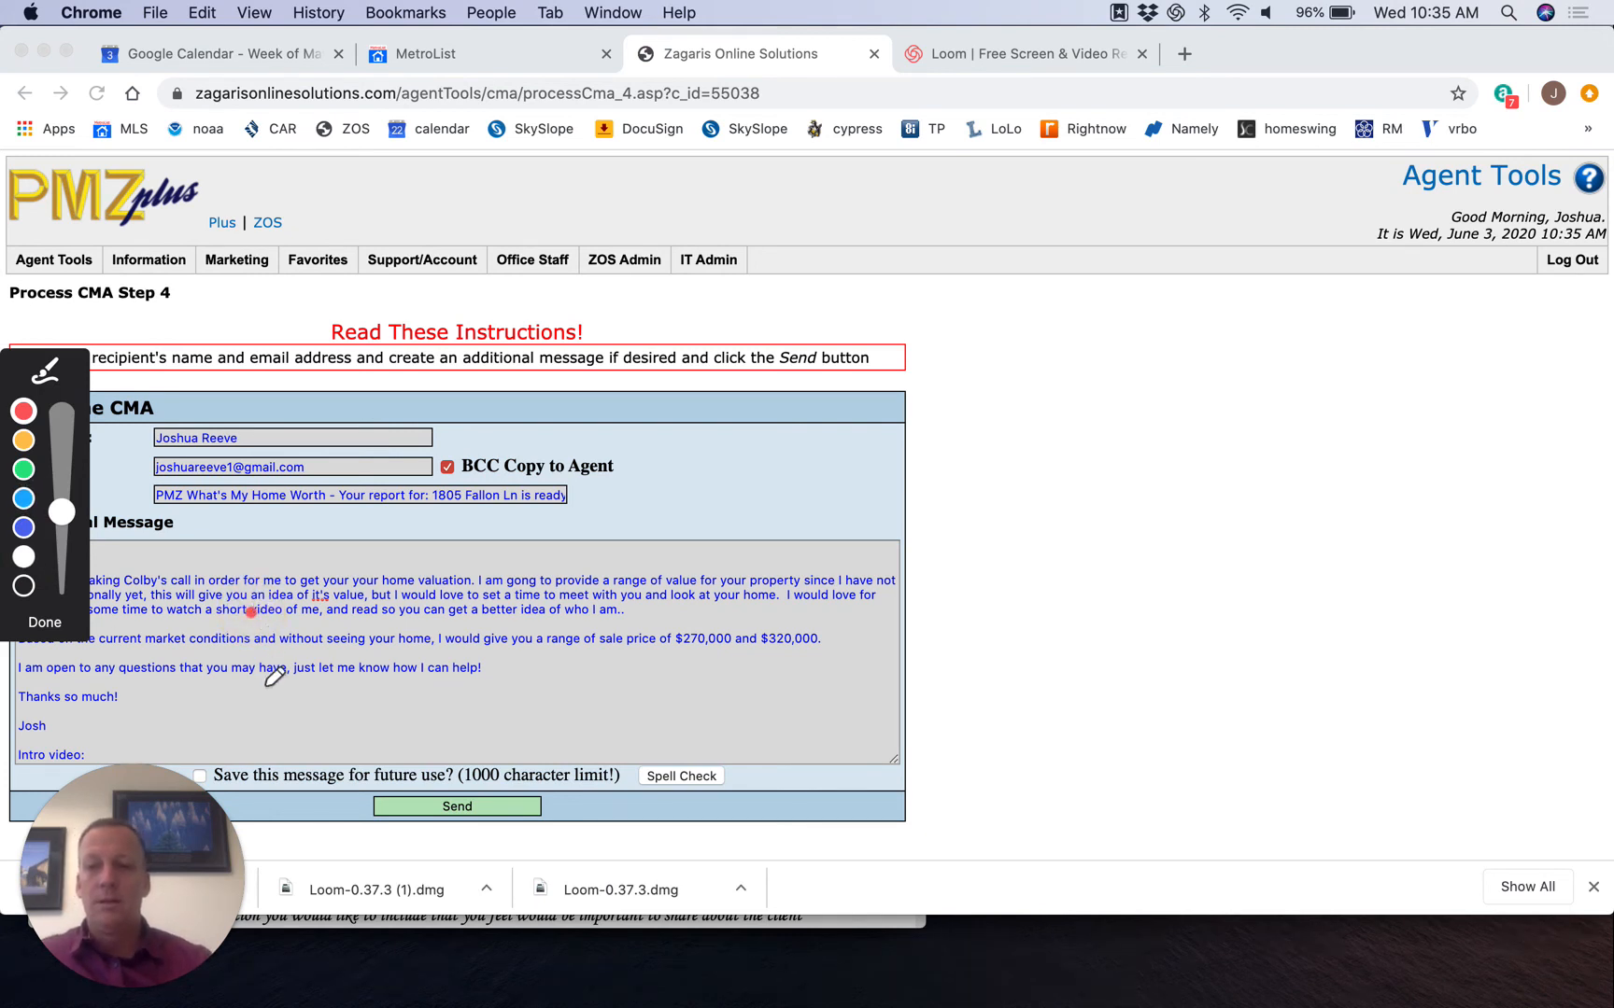
{"action": "left_click", "coordinate": [45, 622]}
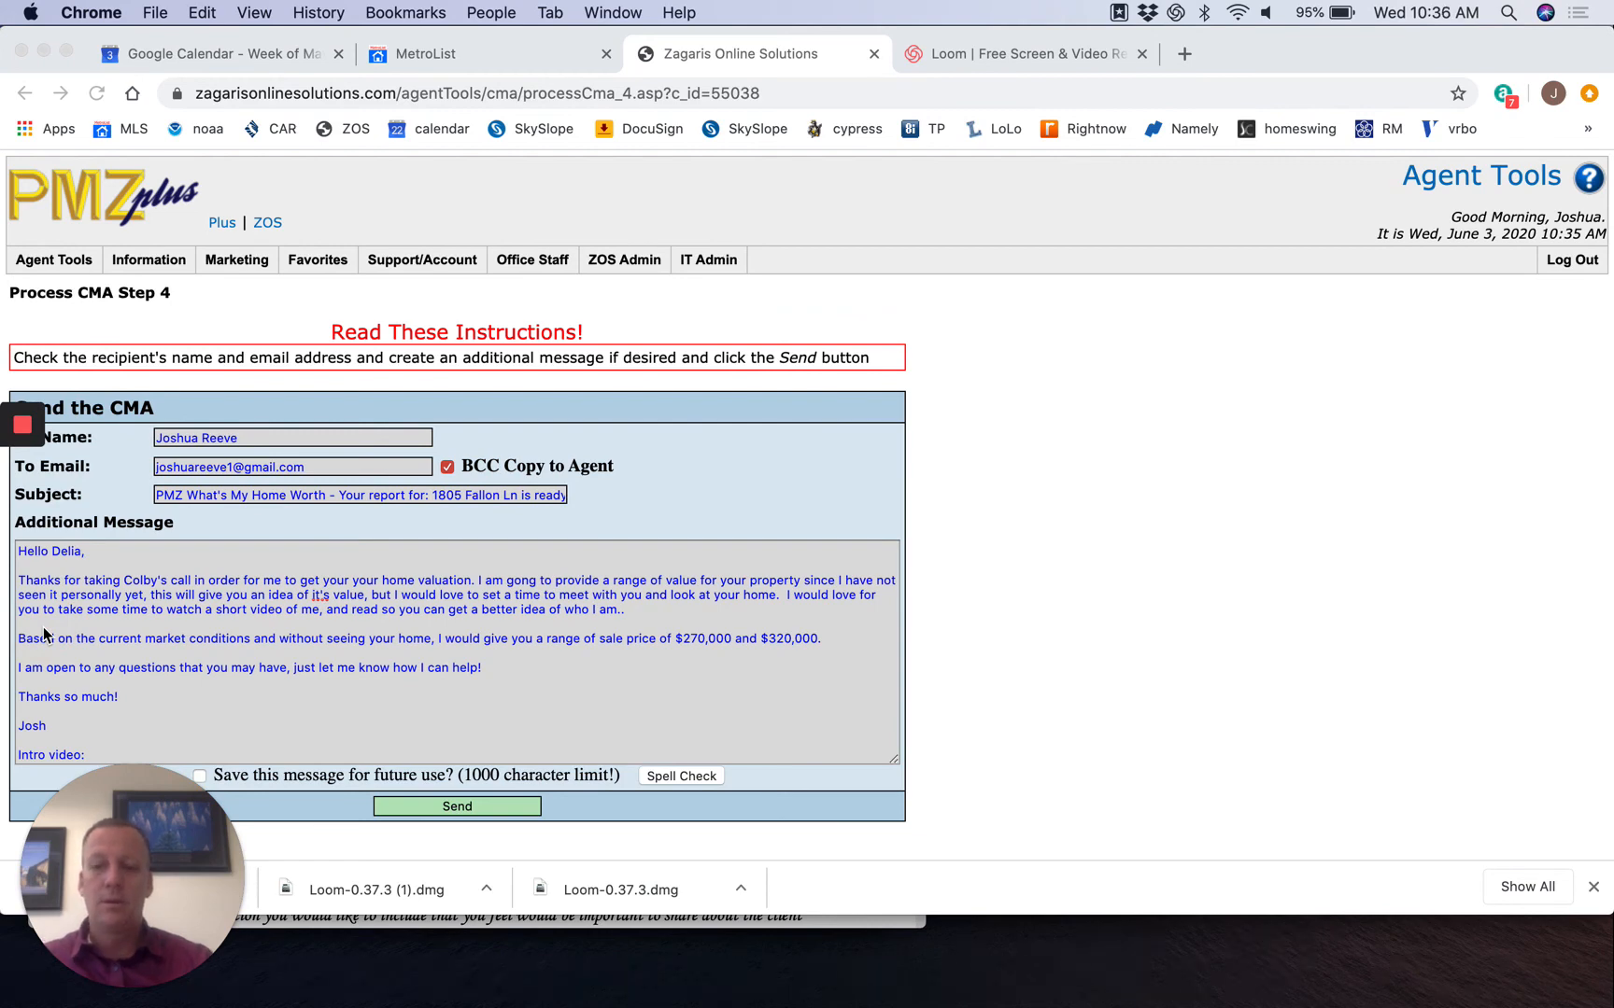
Clear the entire prefilled additional message, including the leftover link text, from the CMA e-mail.
{"action": "left_click", "coordinate": [106, 632]}
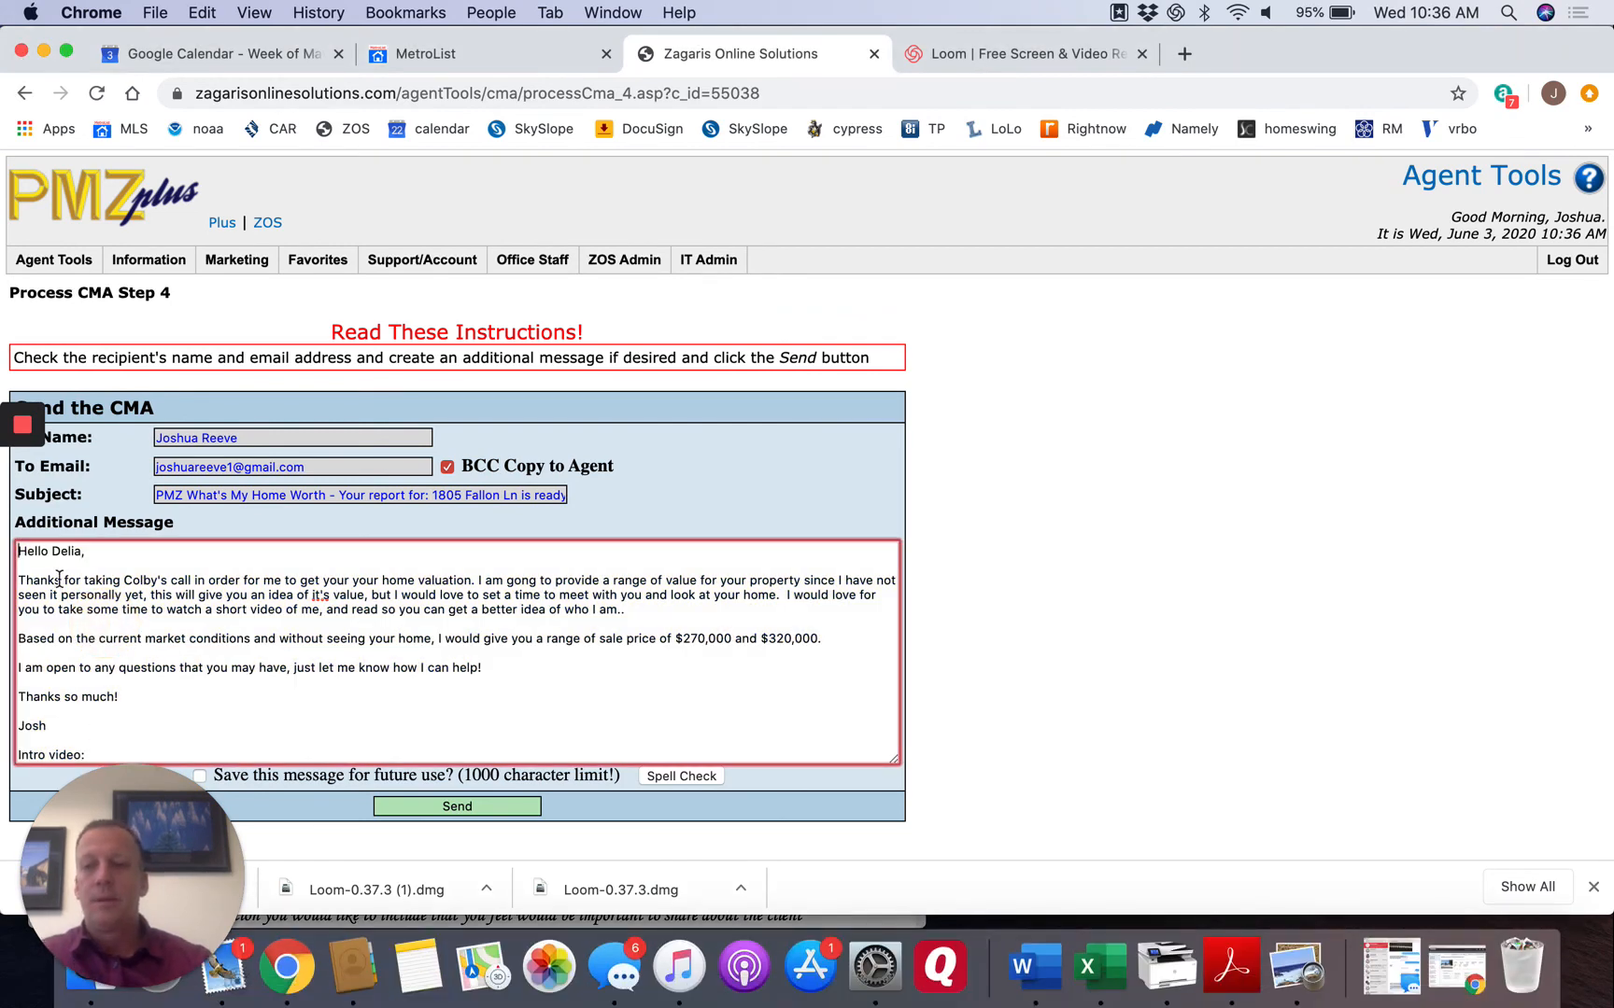
{"action": "mouse_move", "coordinate": [30, 567]}
{"action": "left_click_drag", "start_coordinate": [18, 551], "coordinate": [247, 752]}
{"action": "key", "text": "BackSpace"}
{"action": "key", "text": "BackSpace"}
{"action": "key", "text": "BackSpace"}
{"action": "key", "text": "BackSpace"}
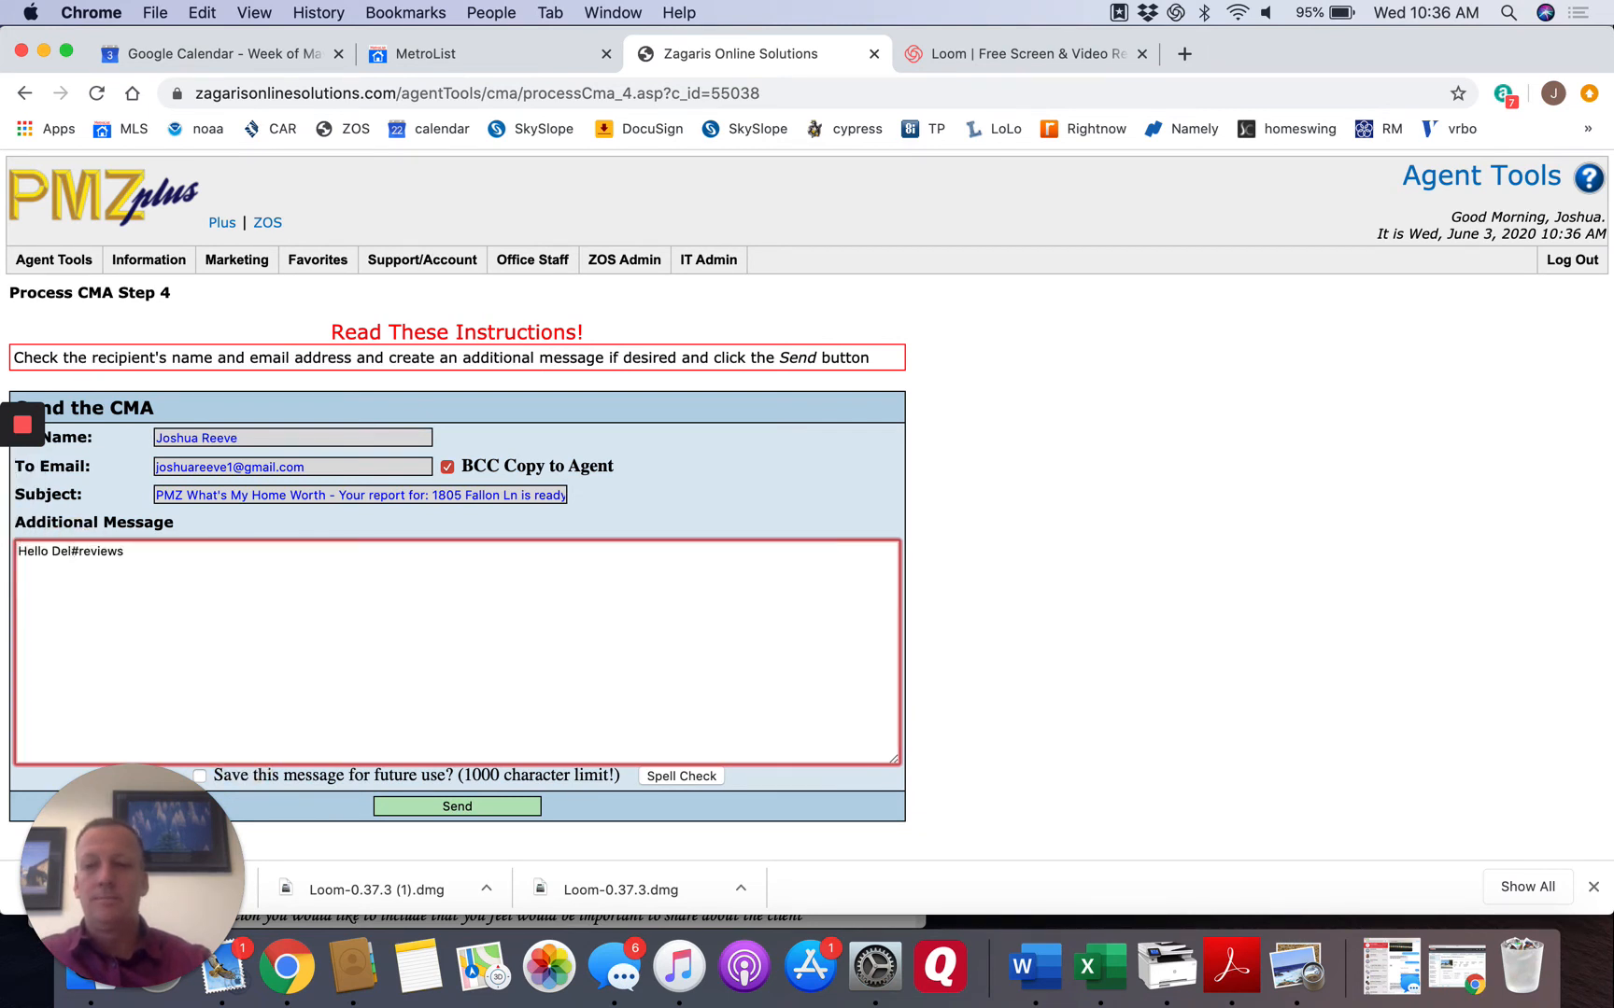
{"action": "key", "text": "BackSpace"}
{"action": "key", "text": "BackSpace"}
{"action": "key", "text": "BackSpace"}
{"action": "key", "text": "BackSpace"}
{"action": "key", "text": "BackSpace"}
{"action": "key", "text": "BackSpace"}
{"action": "key", "text": "BackSpace"}
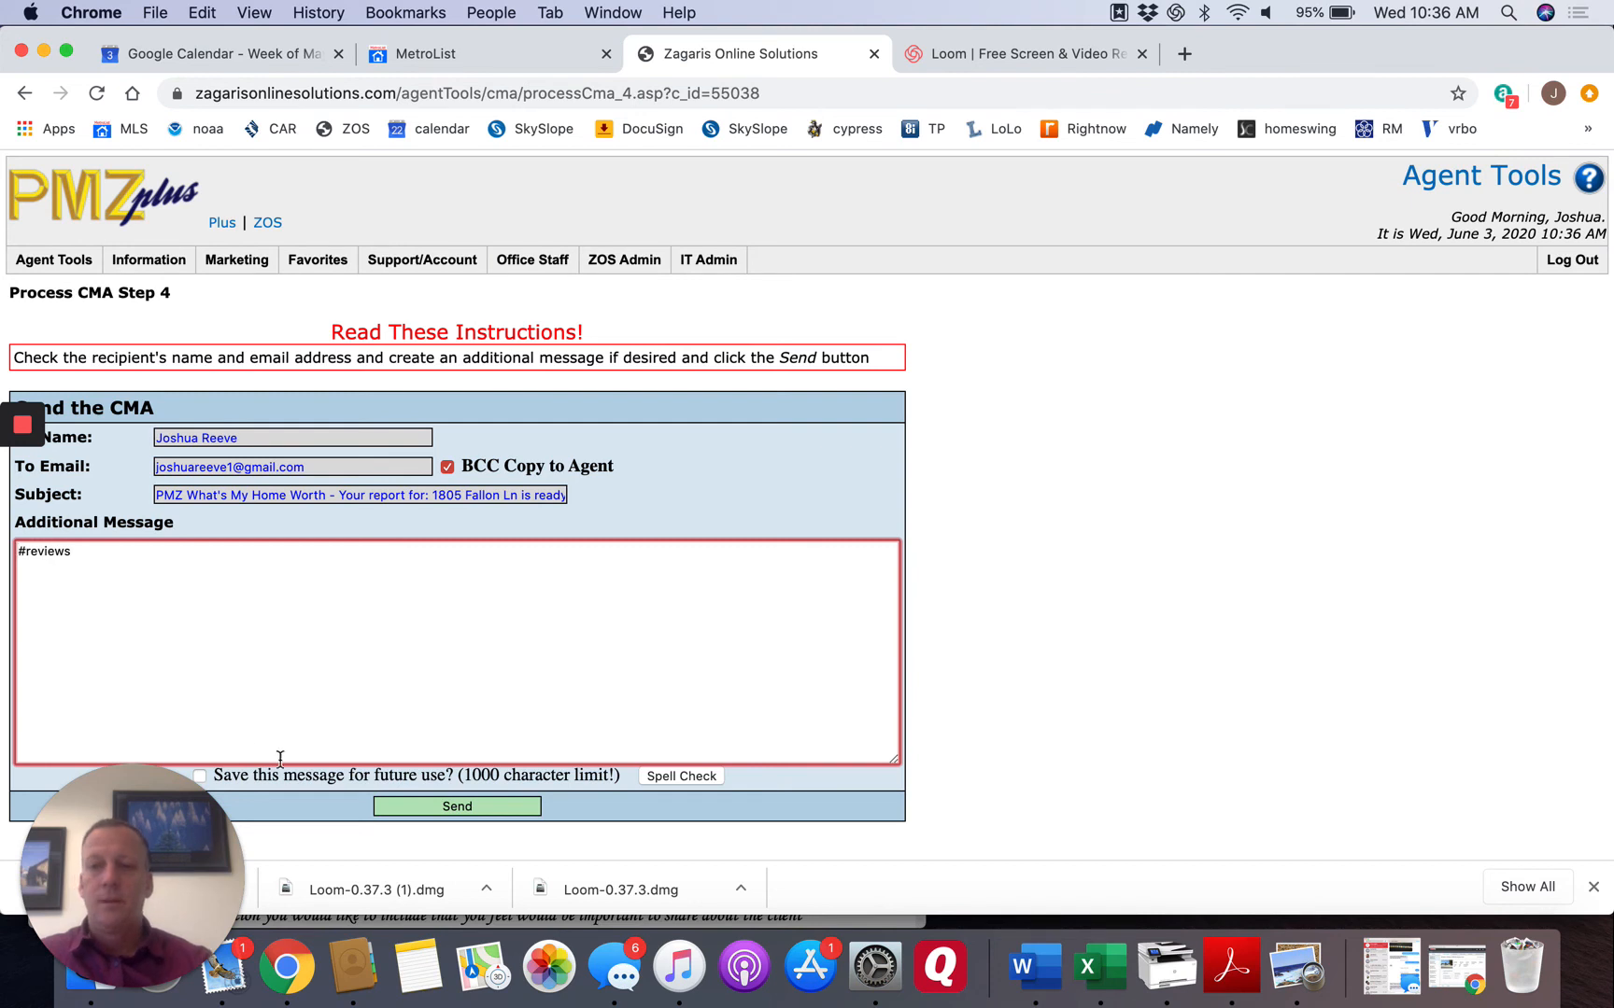
{"action": "triple_click", "coordinate": [85, 557]}
{"action": "key", "text": "BackSpace"}
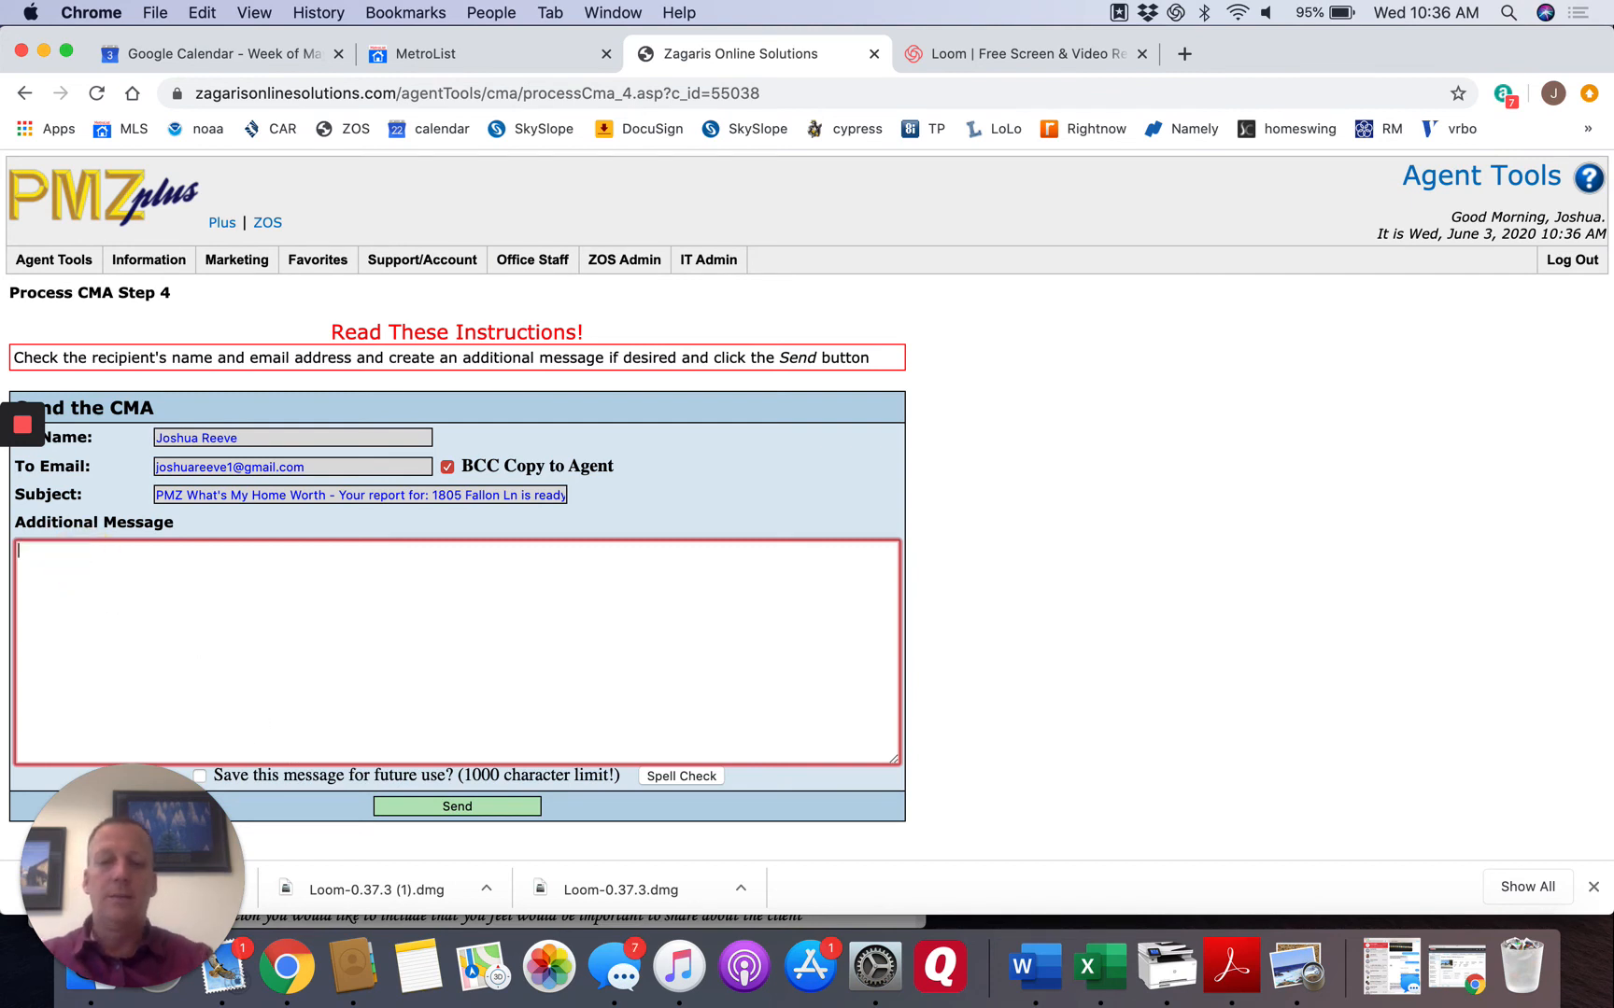
Write an additional message greeting the client by first name with "I wanted to let you know..." and send the CMA.
{"action": "type", "text": "Hey Josh,"}
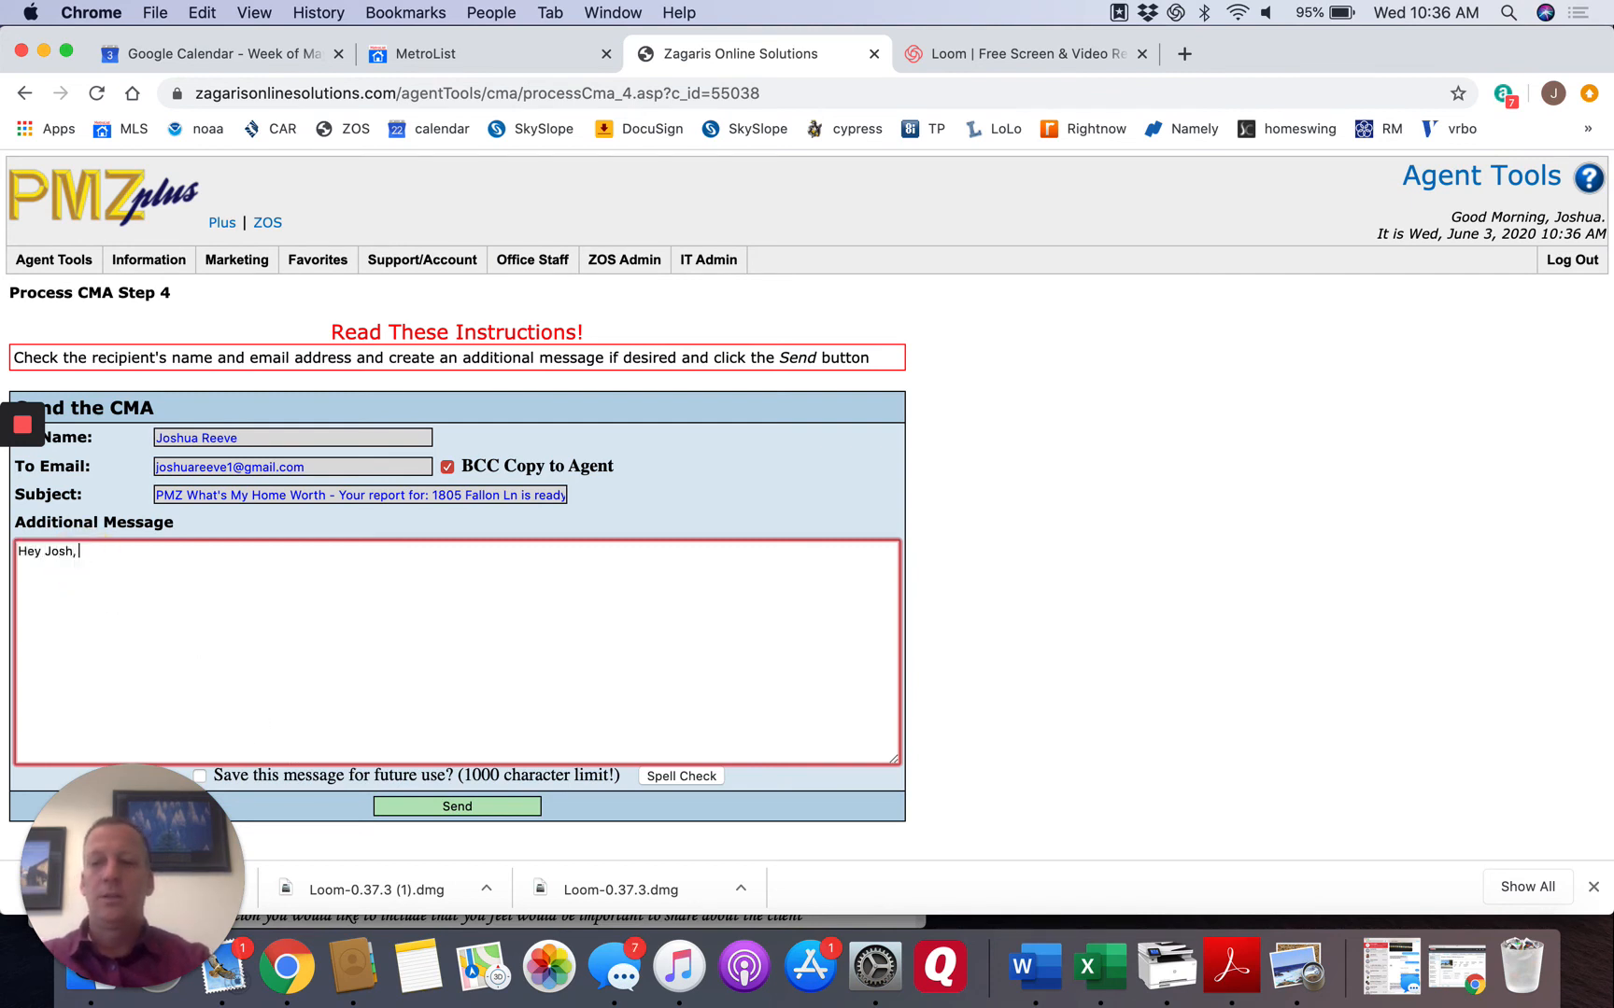
{"action": "type", "text": "  I k"}
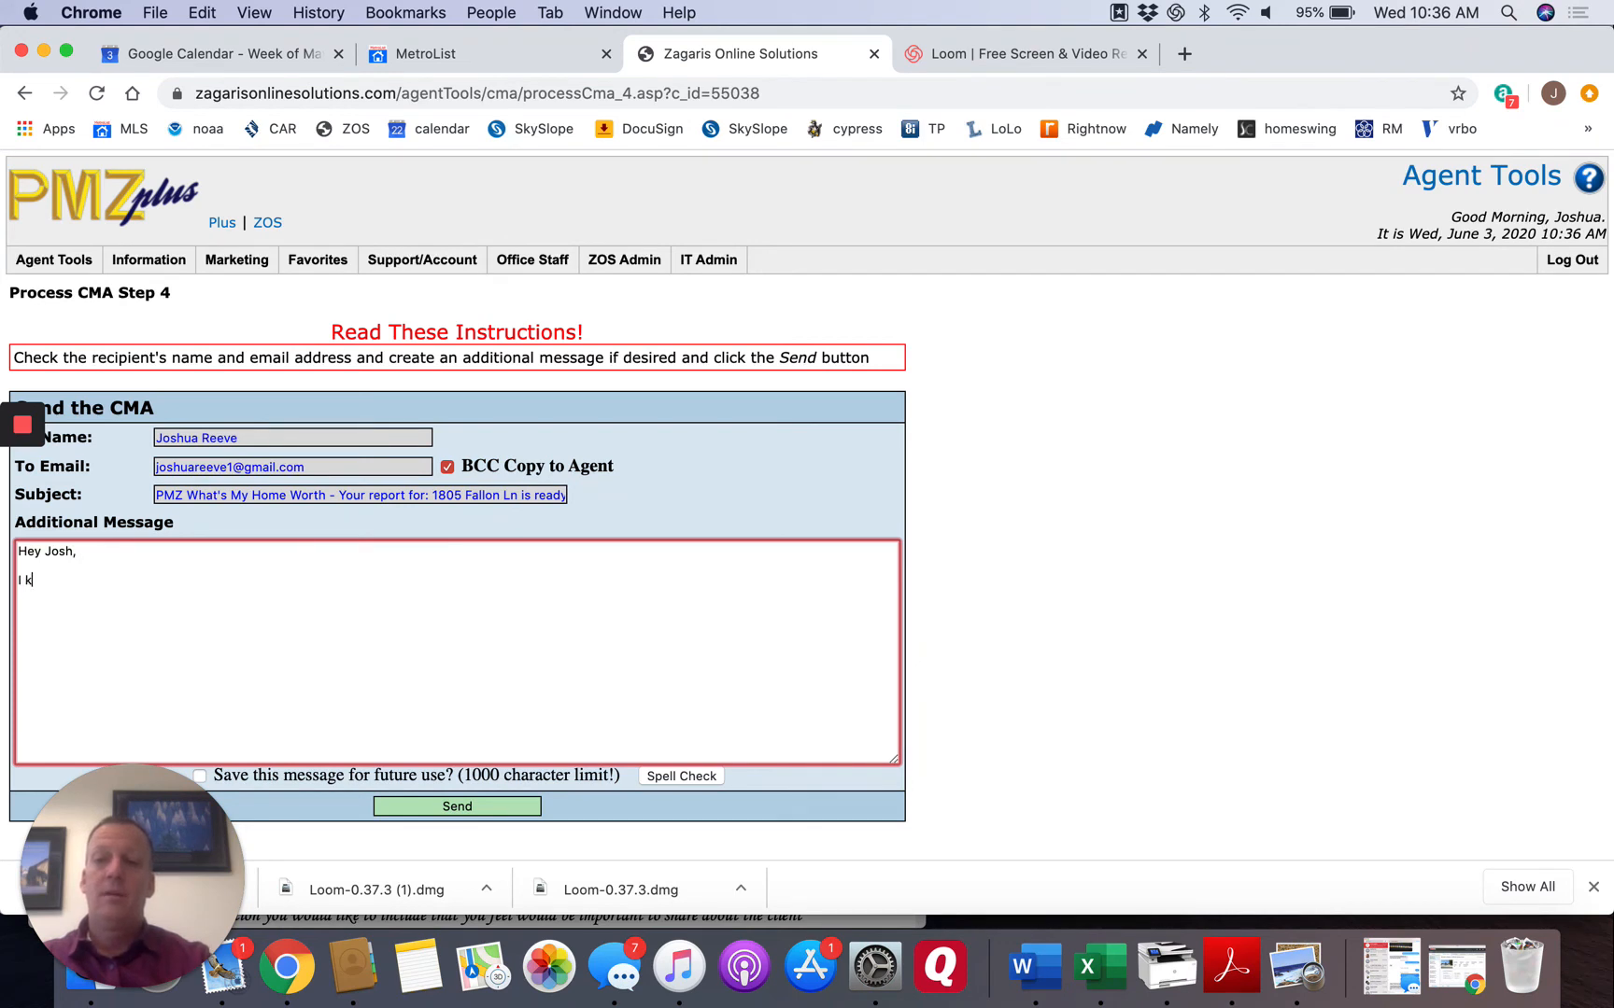
{"action": "key", "text": "BackSpace"}
{"action": "type", "text": "wanted to let you know..."}
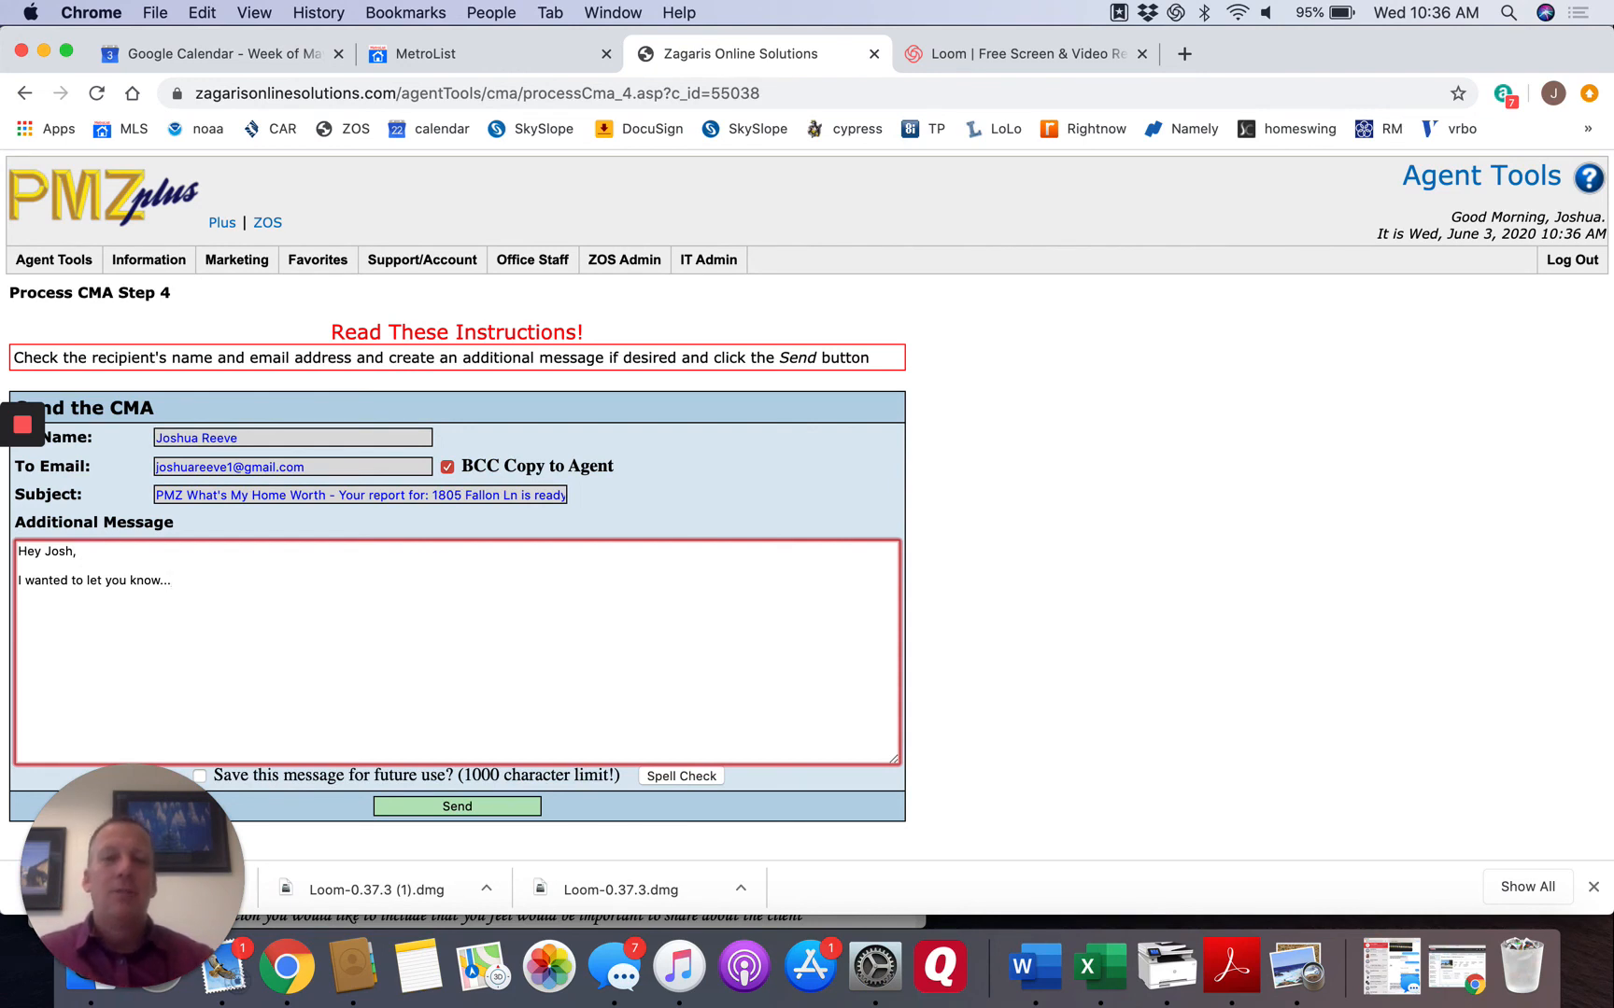
{"action": "left_click", "coordinate": [458, 807]}
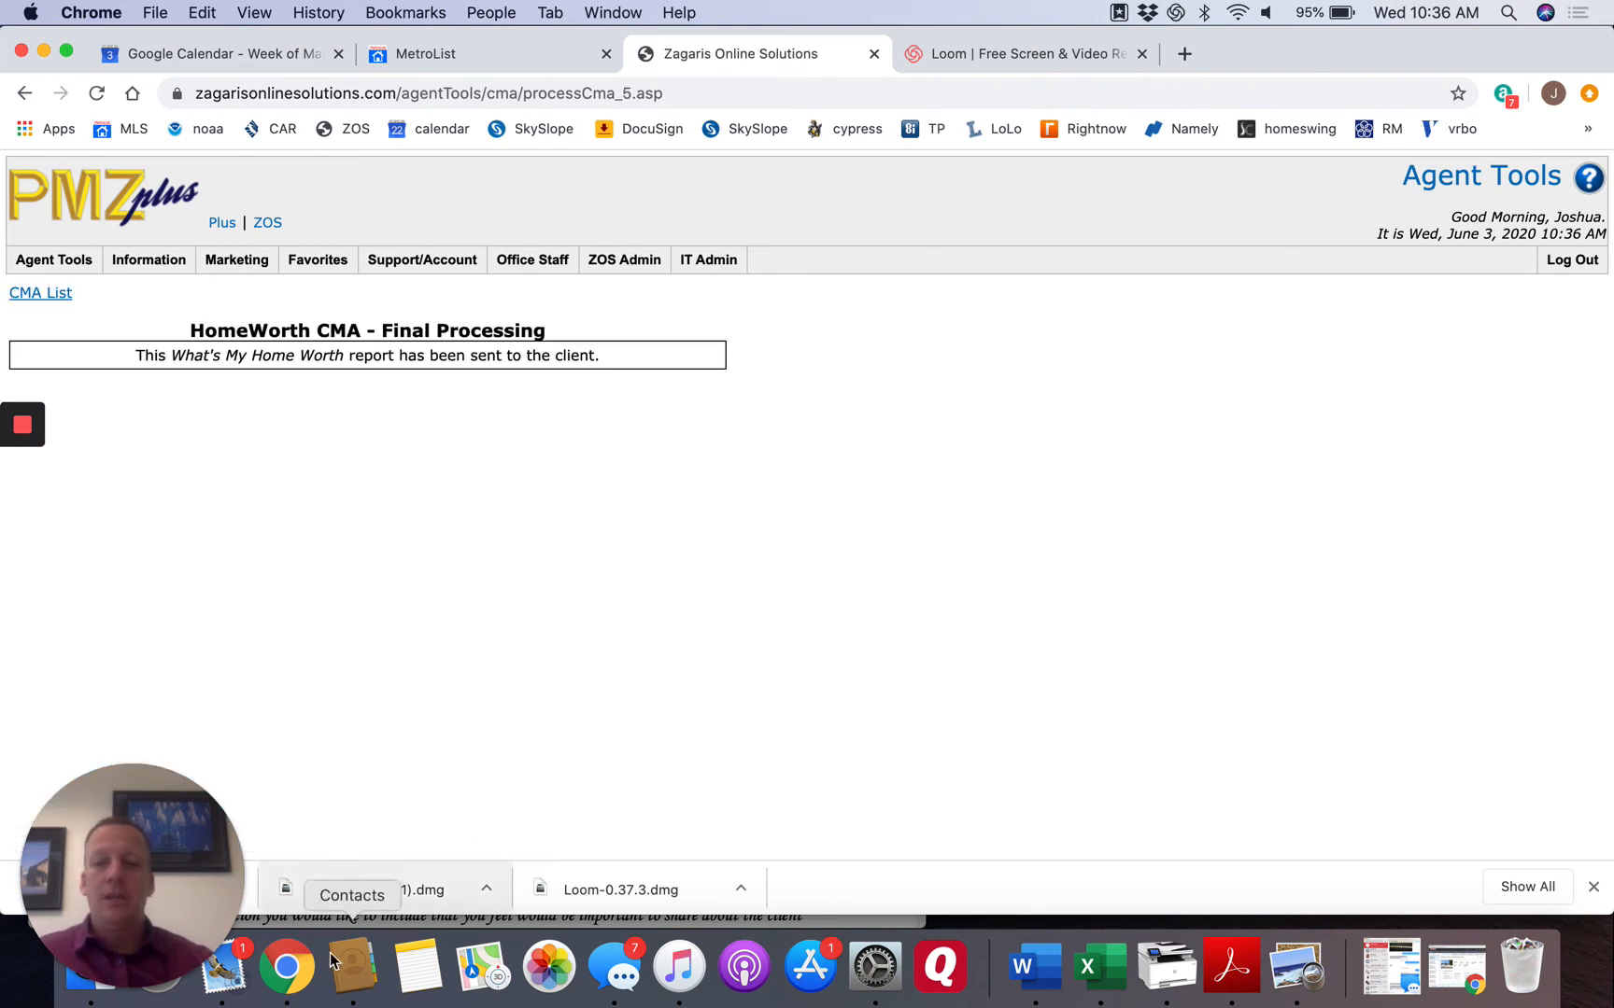
Switch to the Mail app.
{"action": "left_click", "coordinate": [238, 976]}
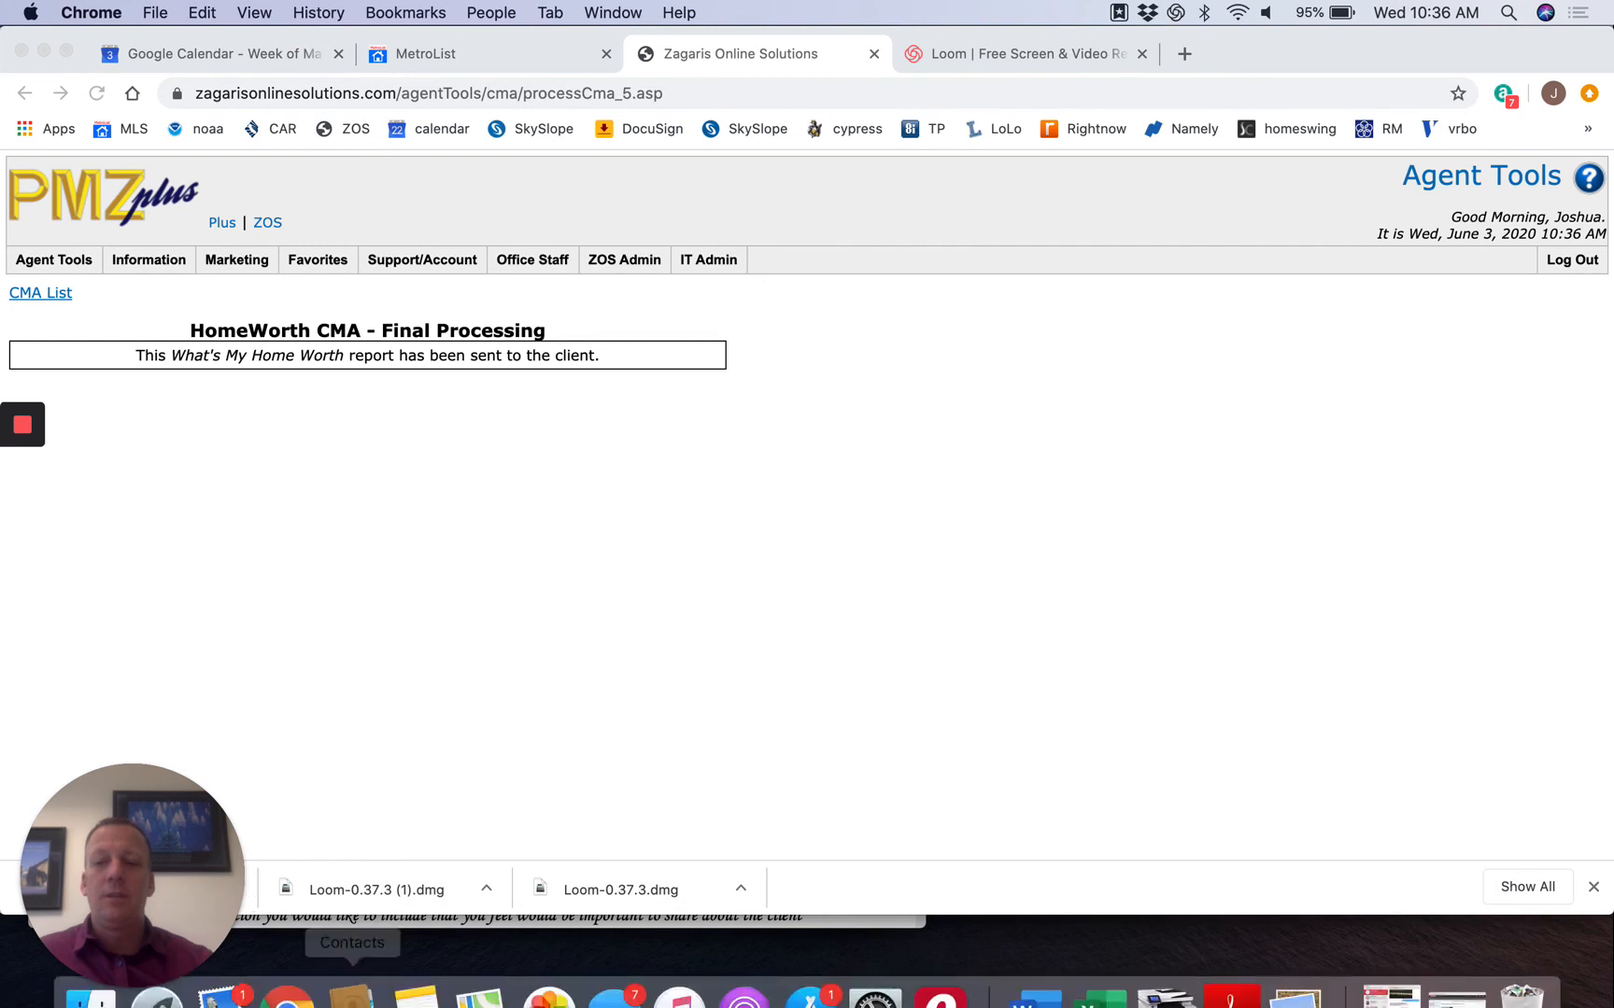
{"action": "mouse_move", "coordinate": [286, 980]}
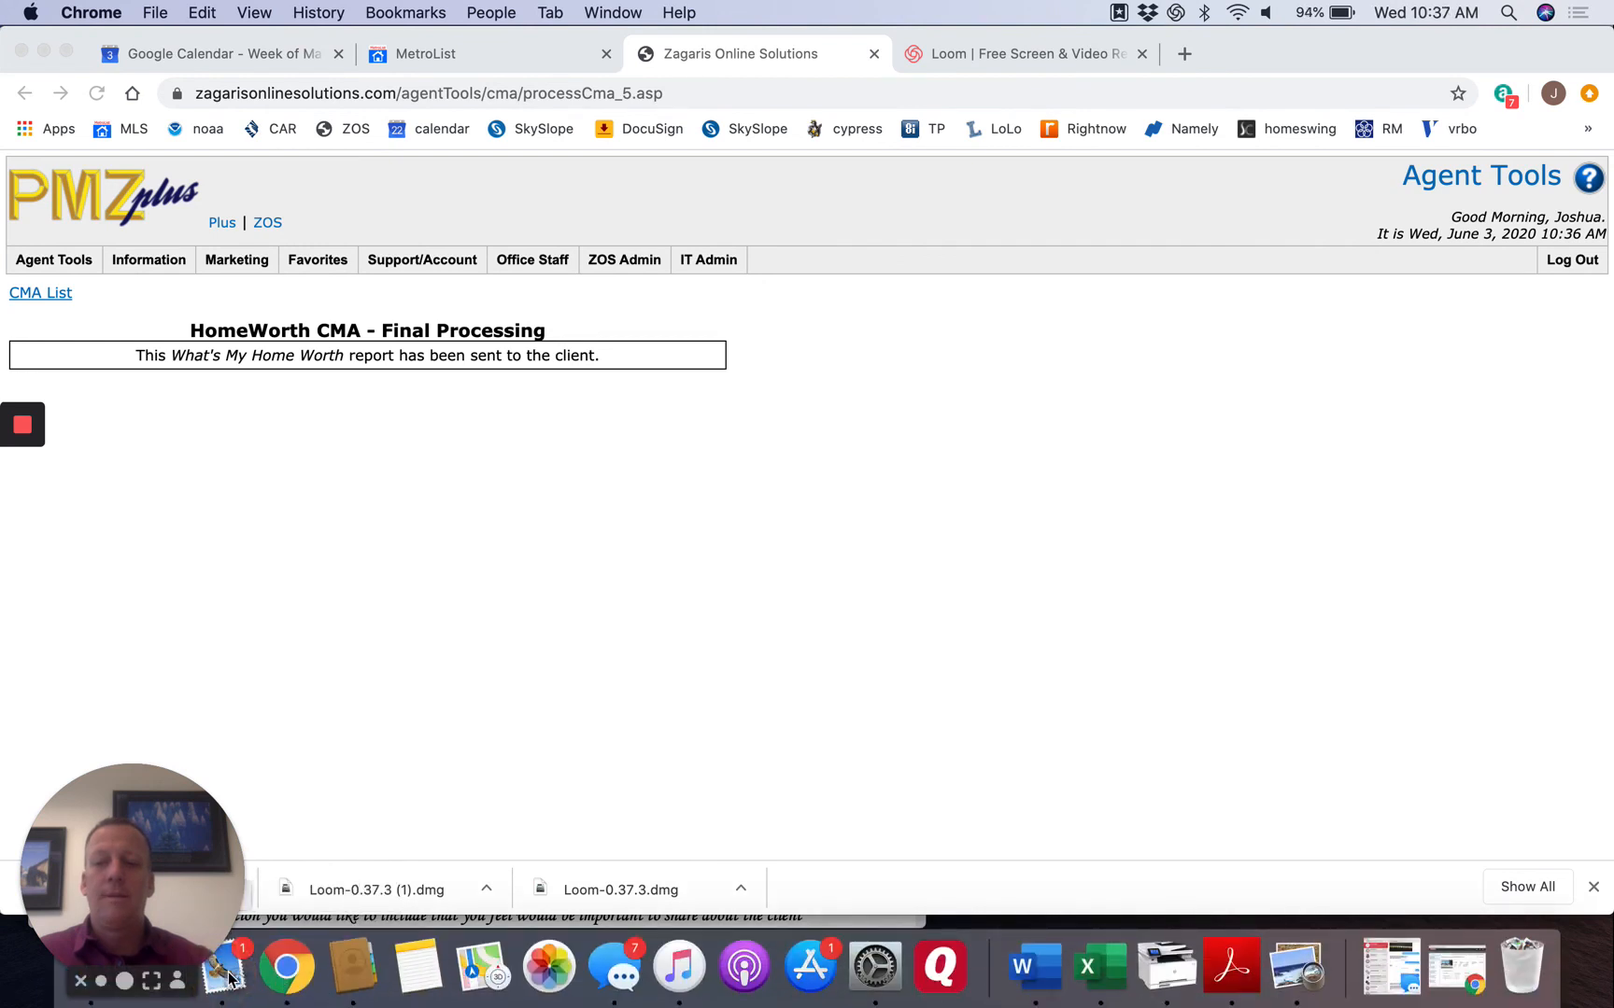